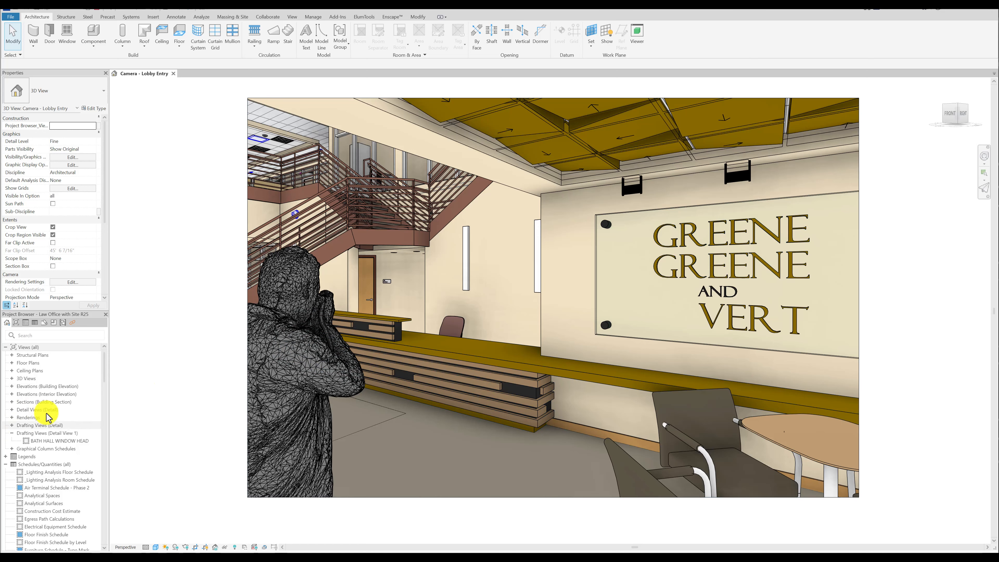
# Collapse the Families branch in the Project Browser and list all schedules under Schedules/Quantities.
pyautogui.click(6, 464)
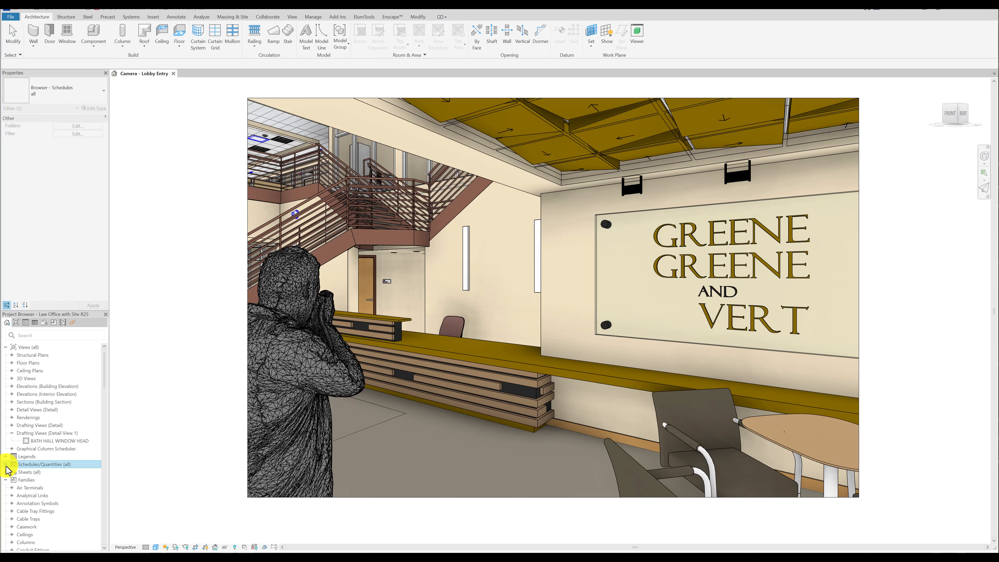
pyautogui.click(5, 481)
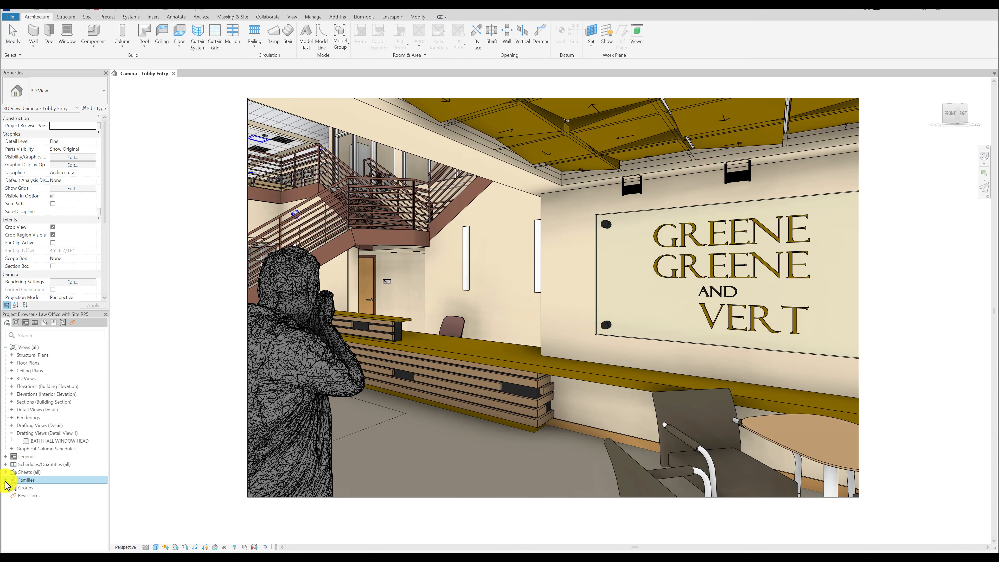
pyautogui.click(27, 465)
pyautogui.rightClick(29, 469)
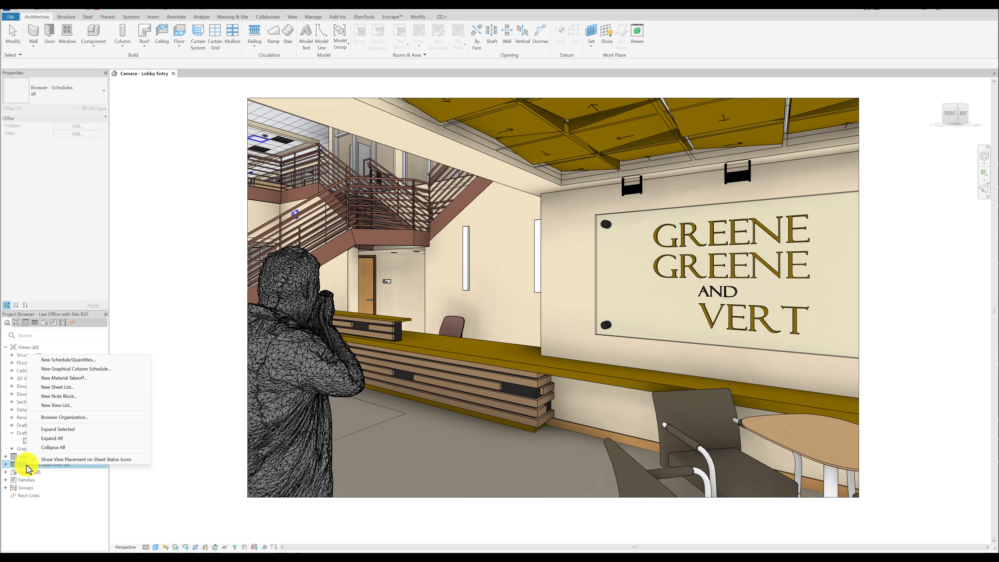
pyautogui.press('Escape')
pyautogui.click(6, 465)
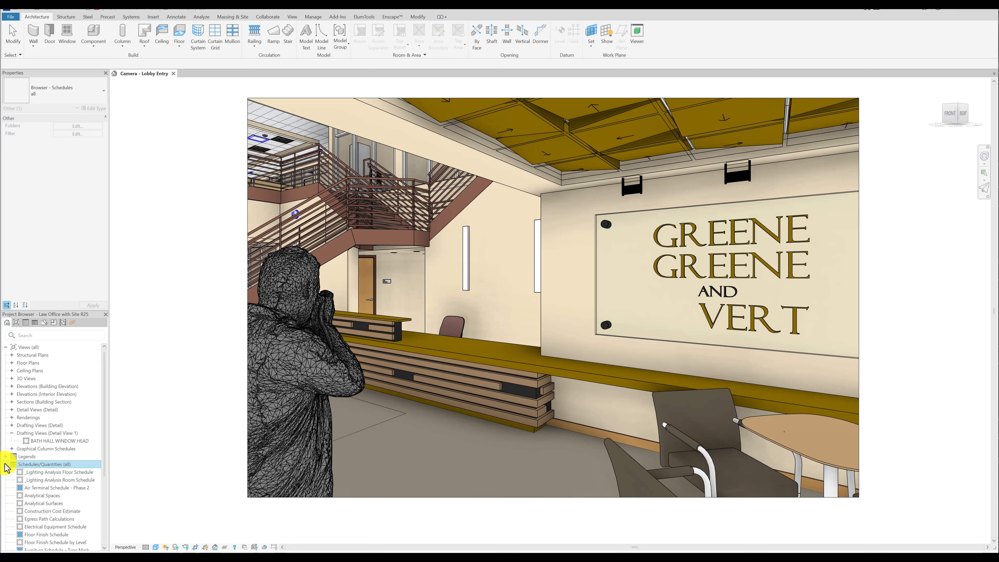
pyautogui.scroll(-3, 32, 467)
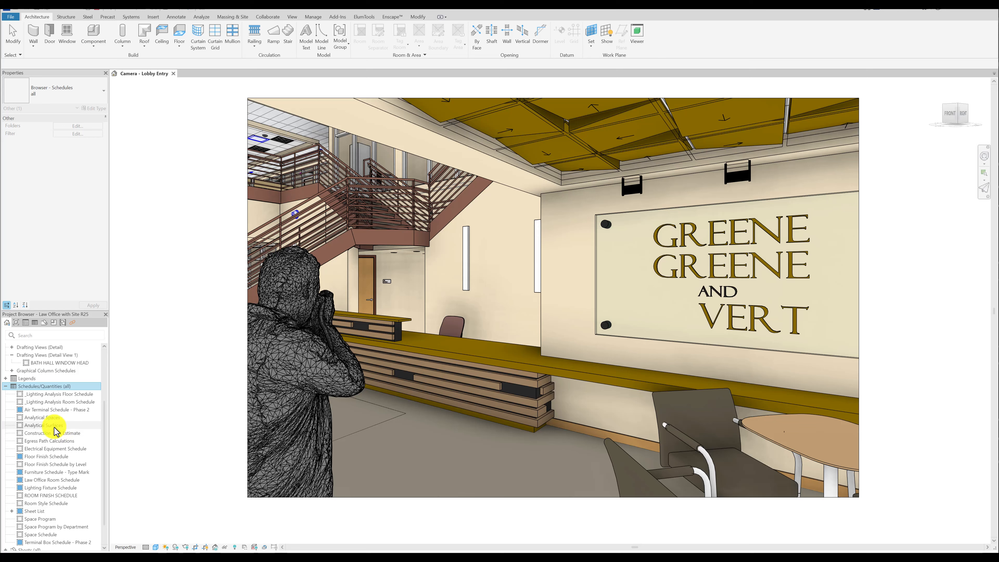
pyautogui.rightClick(35, 387)
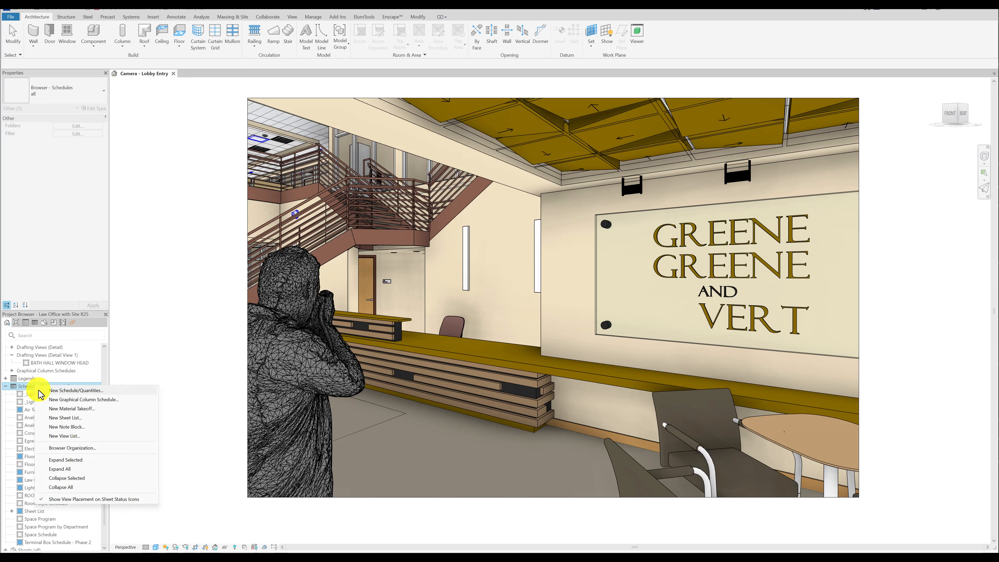
pyautogui.click(67, 448)
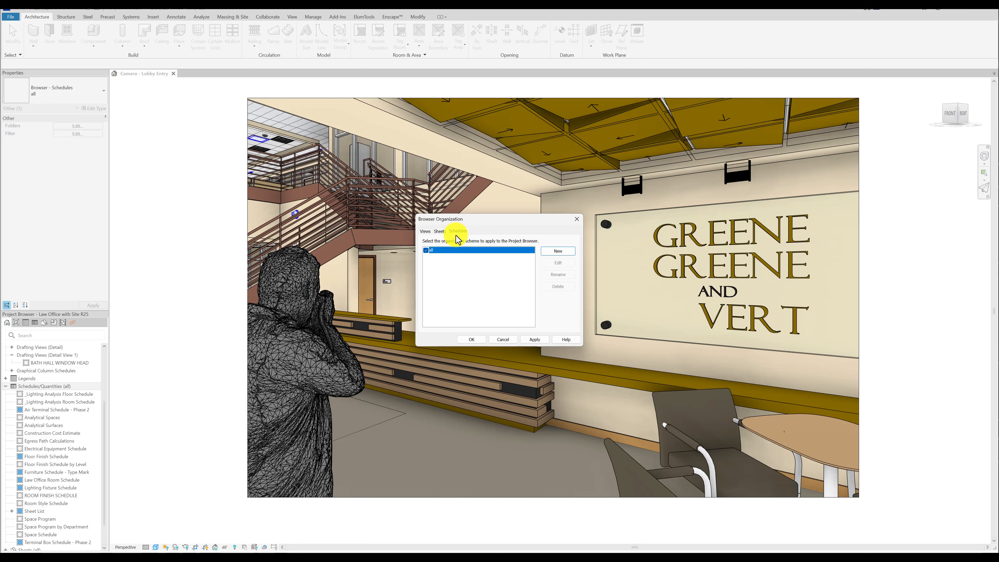
pyautogui.click(558, 252)
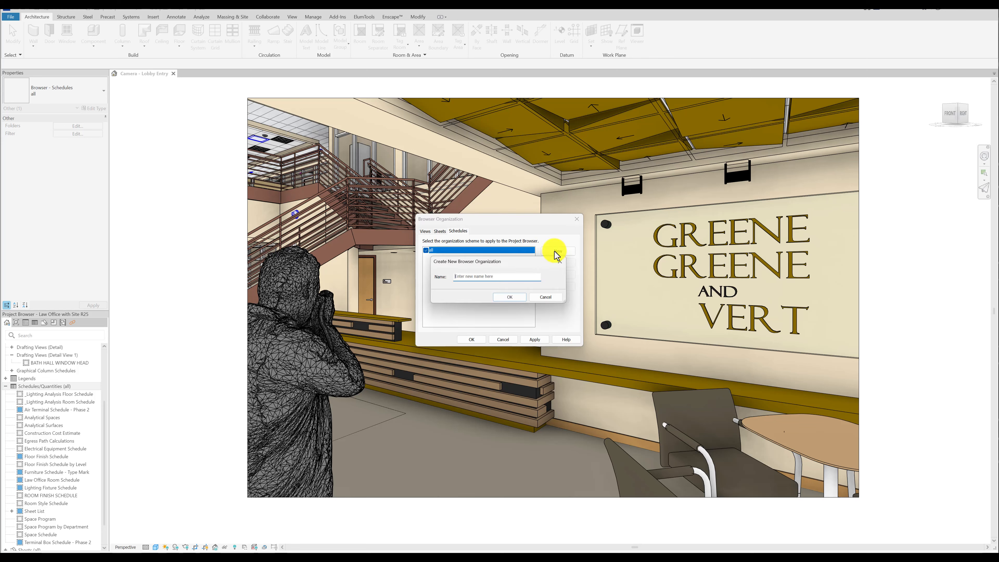
pyautogui.write('test')
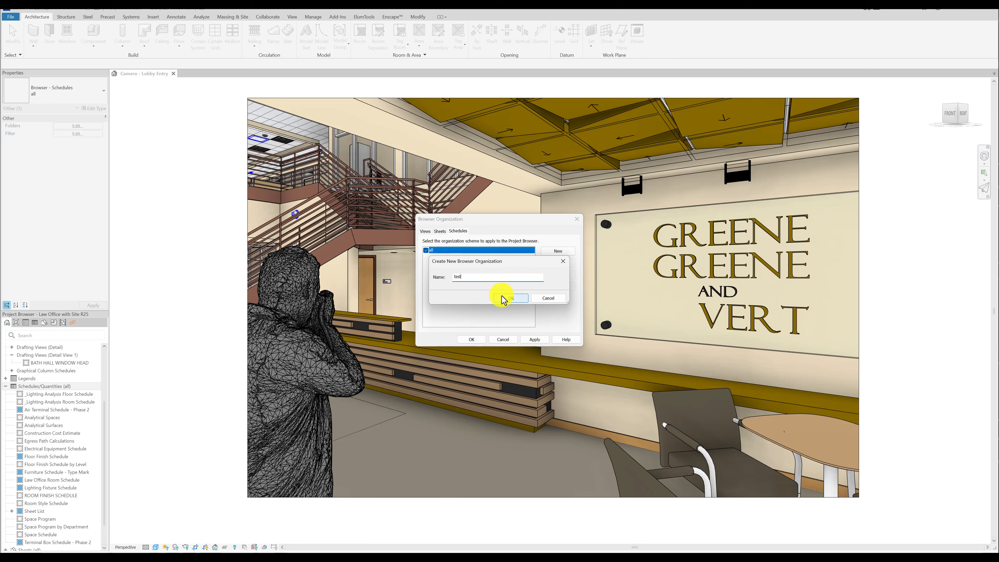
pyautogui.click(510, 298)
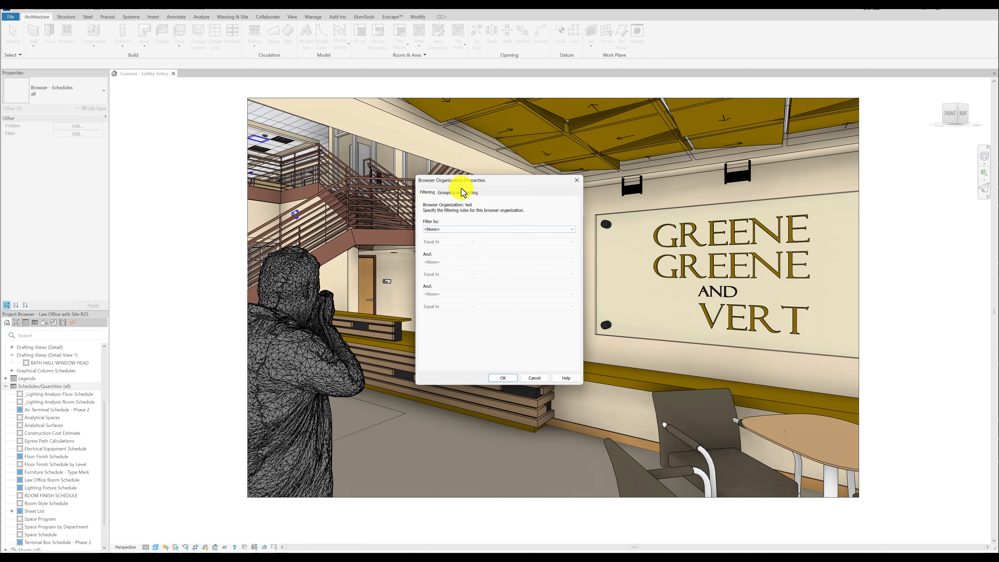
pyautogui.click(460, 193)
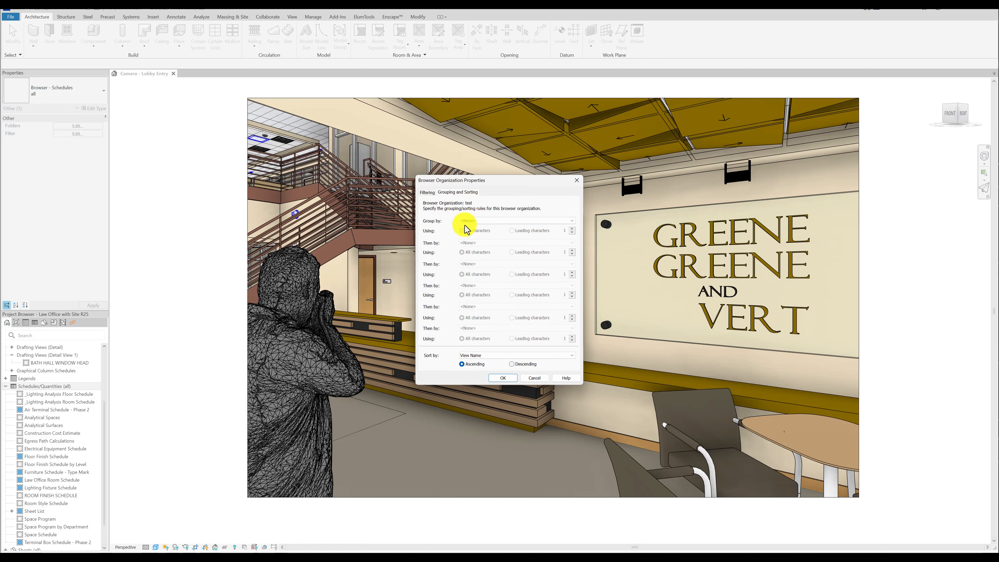
pyautogui.click(481, 220)
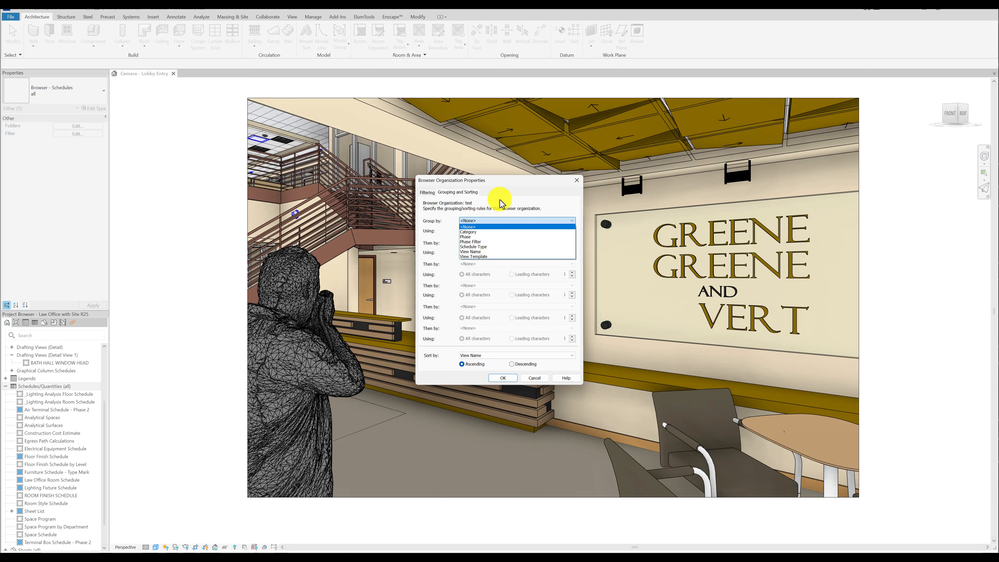
pyautogui.press('Escape')
pyautogui.press('Escape')
pyautogui.press('Escape')
# Start a new project parameter named Sched Sort with the data type Text.
pyautogui.click(41, 457)
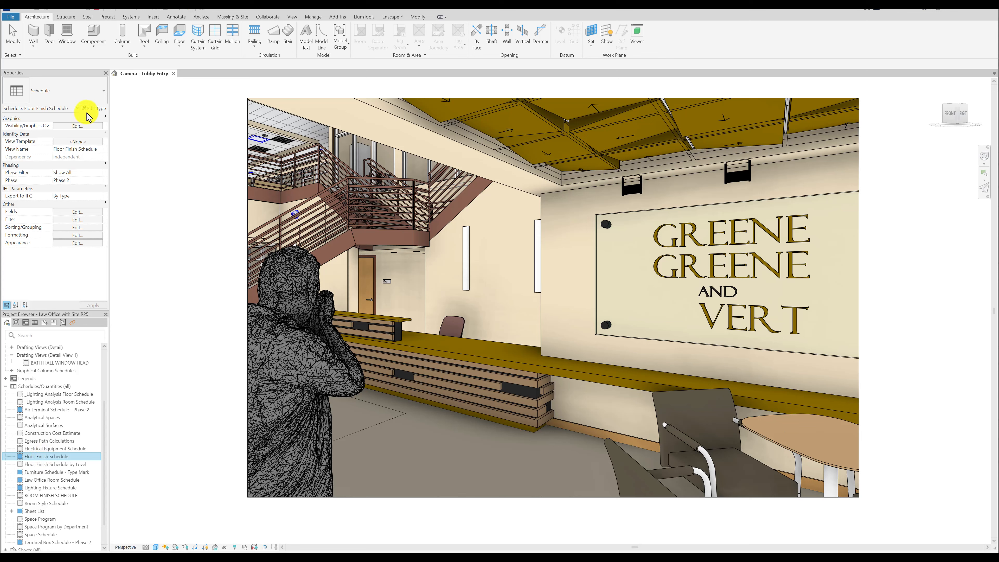
pyautogui.click(313, 17)
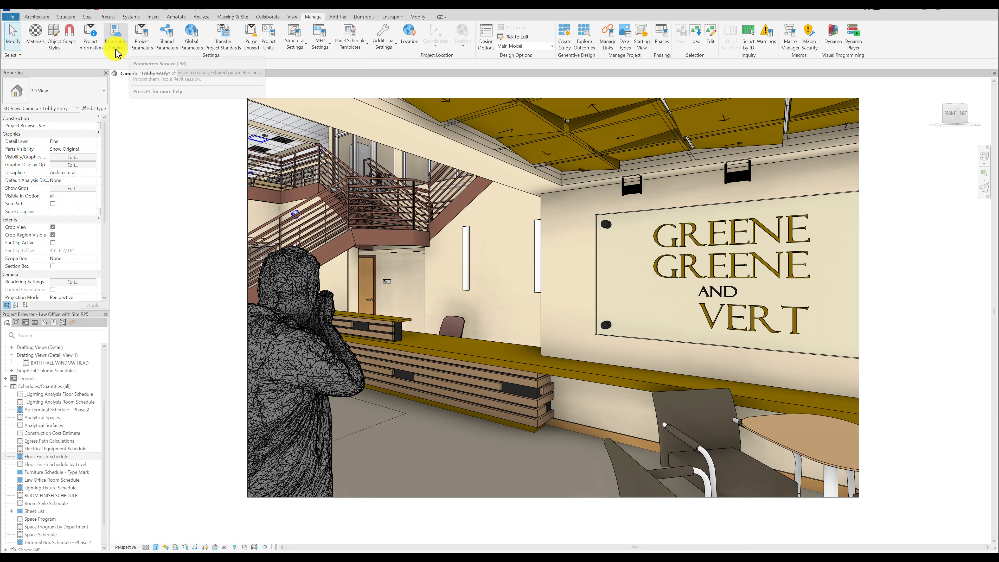
pyautogui.click(137, 42)
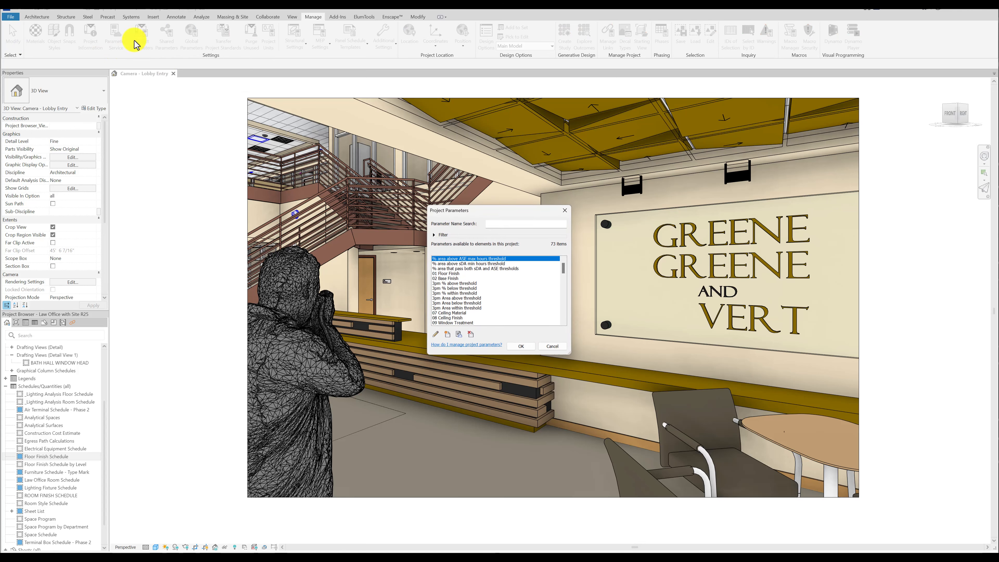
pyautogui.click(448, 335)
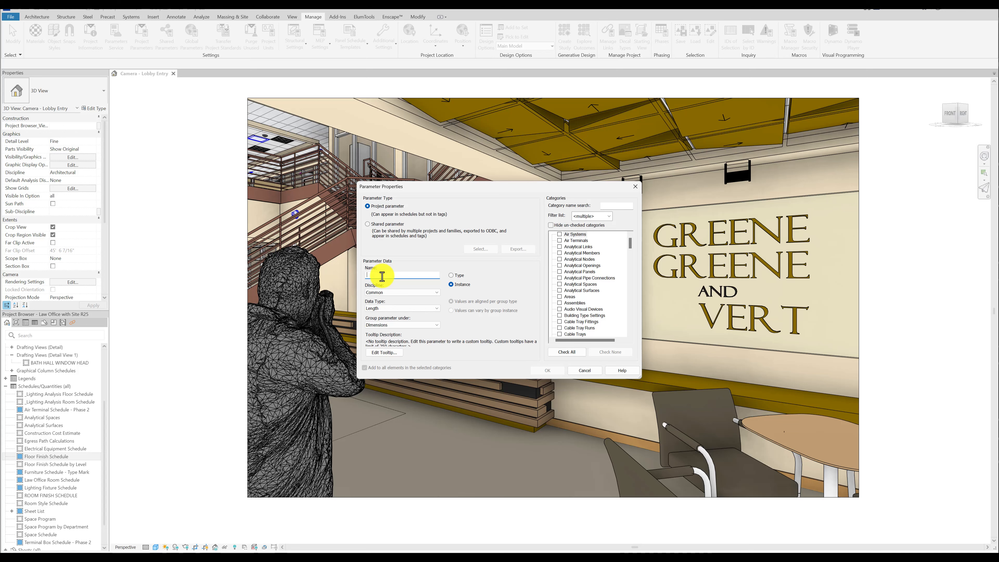
pyautogui.write('Sched Sort')
pyautogui.click(388, 309)
pyautogui.click(388, 314)
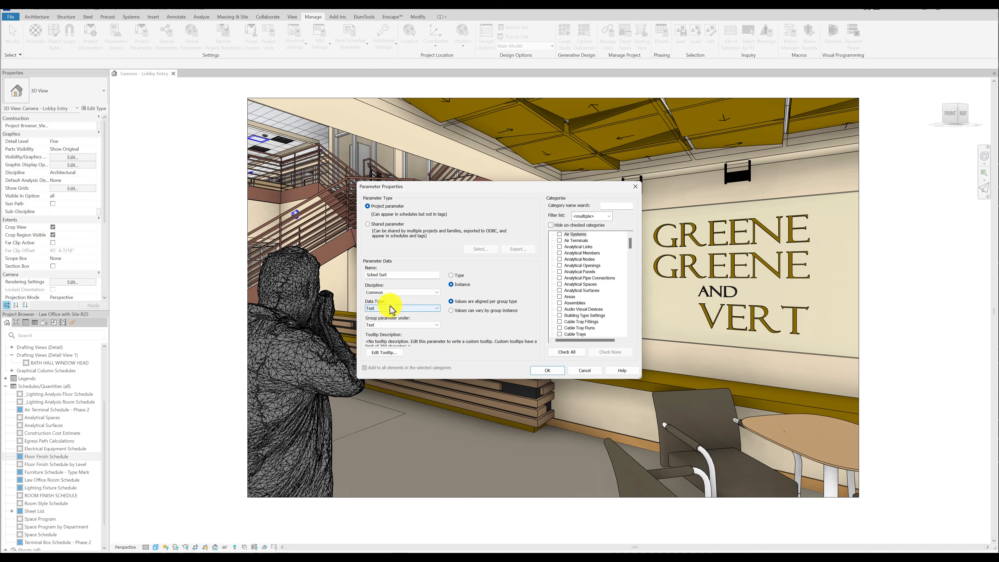
# Assign the Sched Sort parameter to the Schedules category and save the project parameters.
pyautogui.click(594, 316)
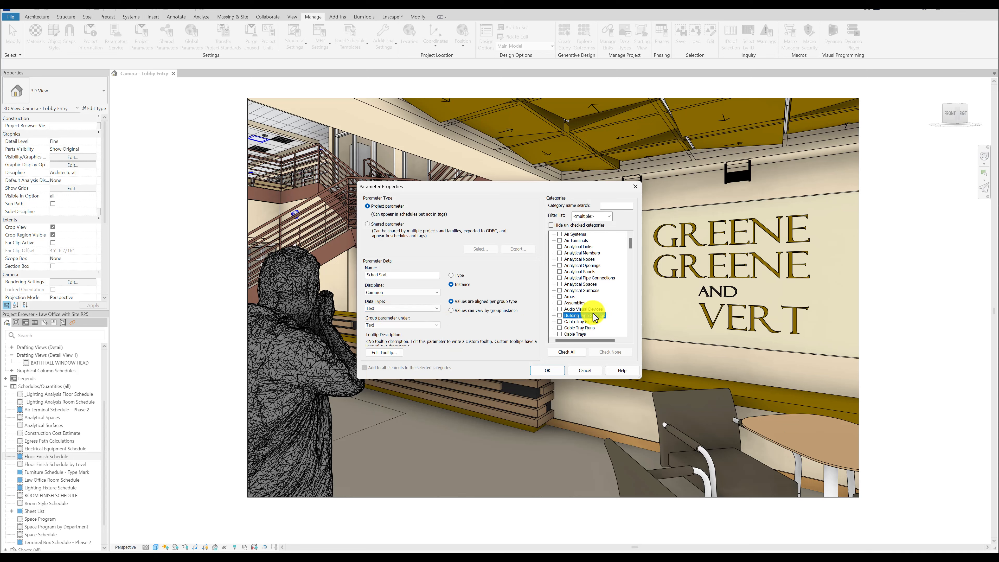
pyautogui.press('s')
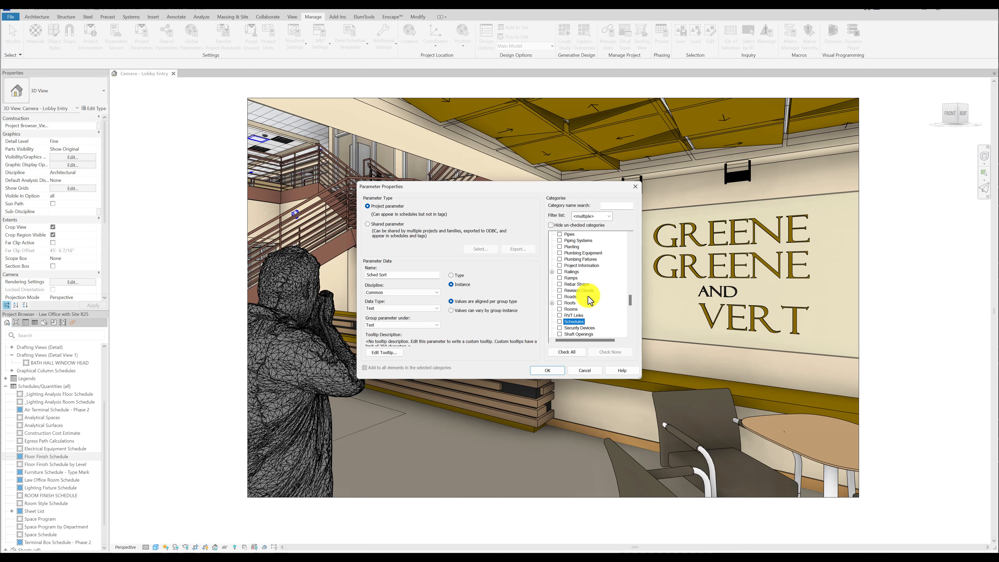
pyautogui.click(560, 322)
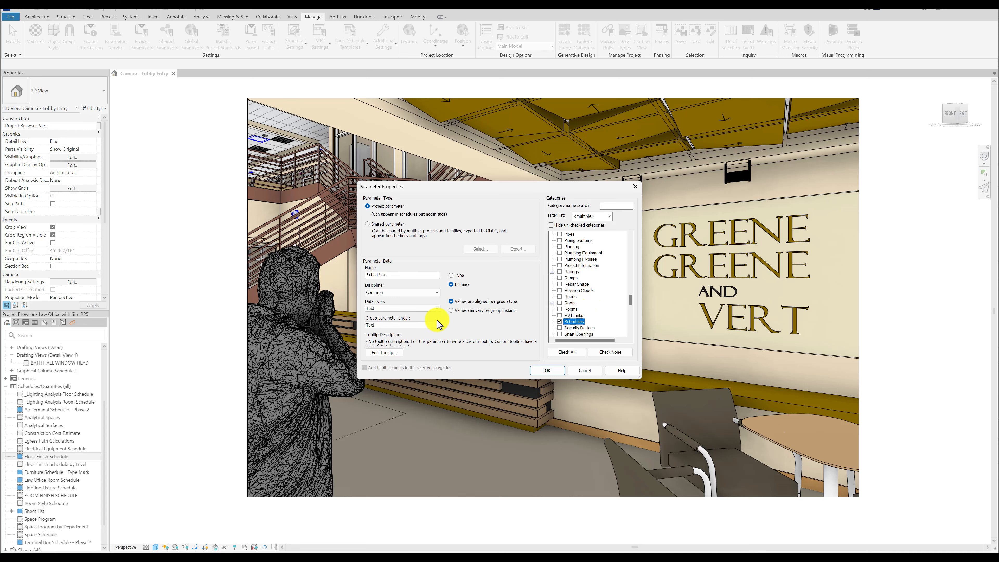
pyautogui.click(546, 370)
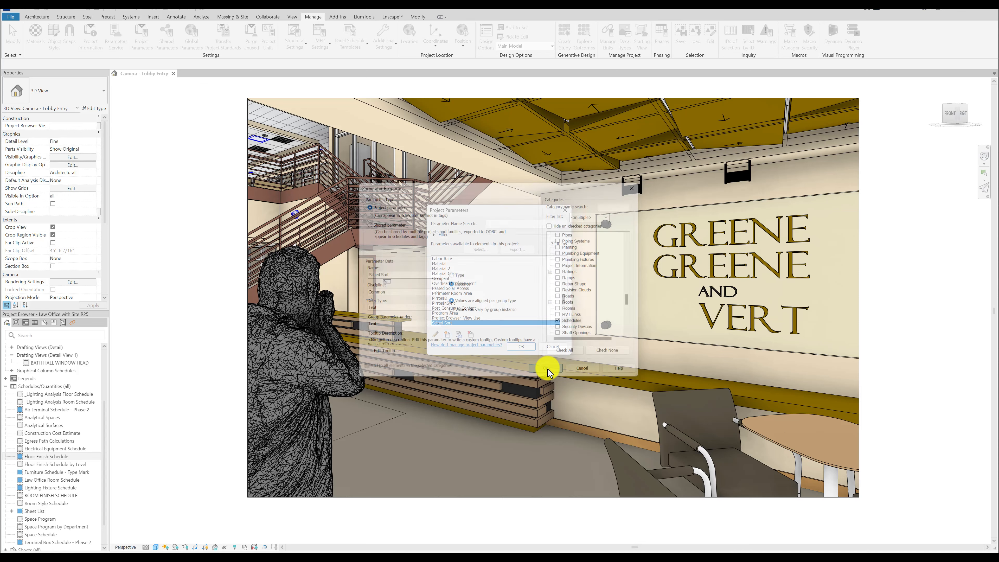
pyautogui.click(521, 348)
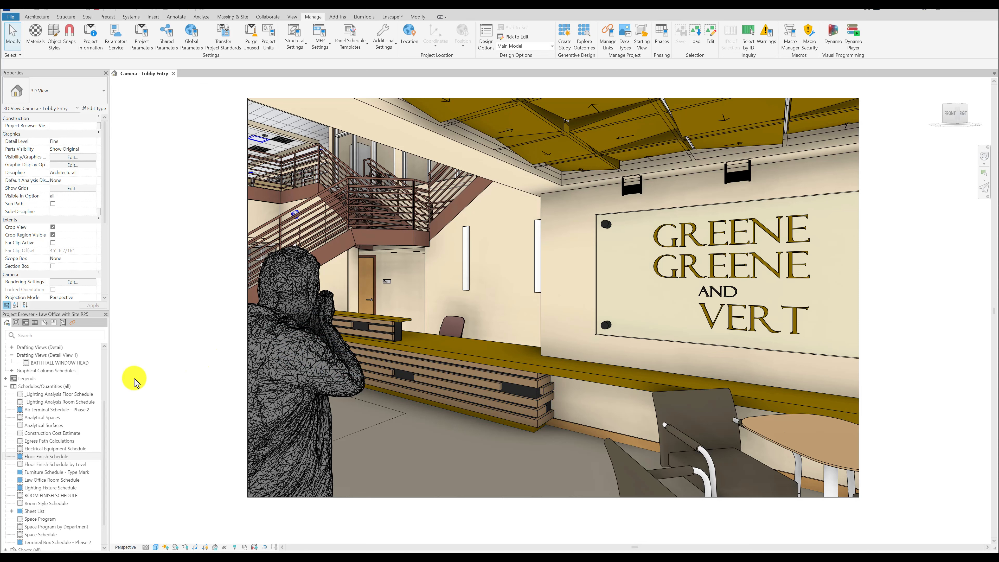
# Create a new browser organization scheme for schedules named Sched Sorting.
pyautogui.rightClick(34, 388)
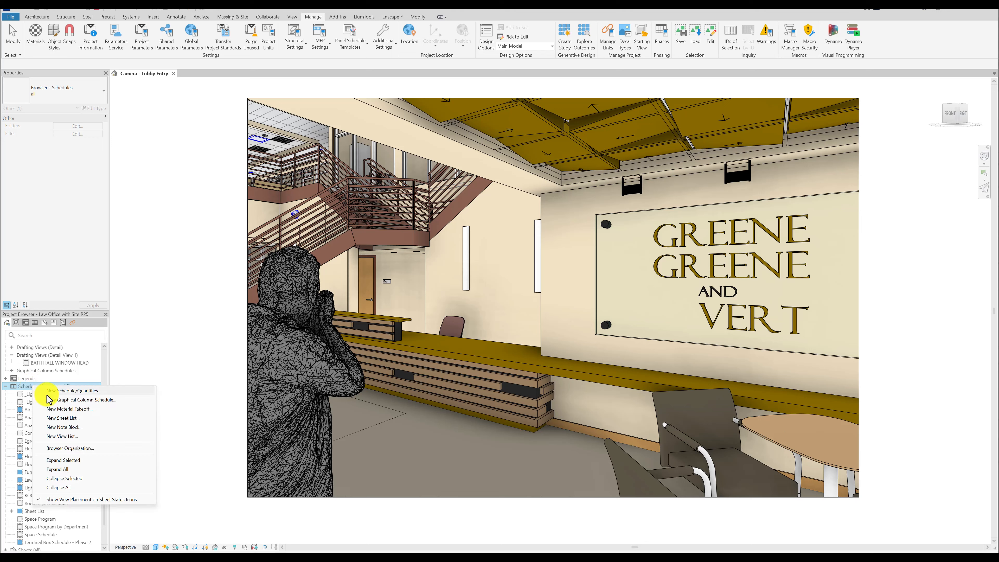
pyautogui.click(79, 449)
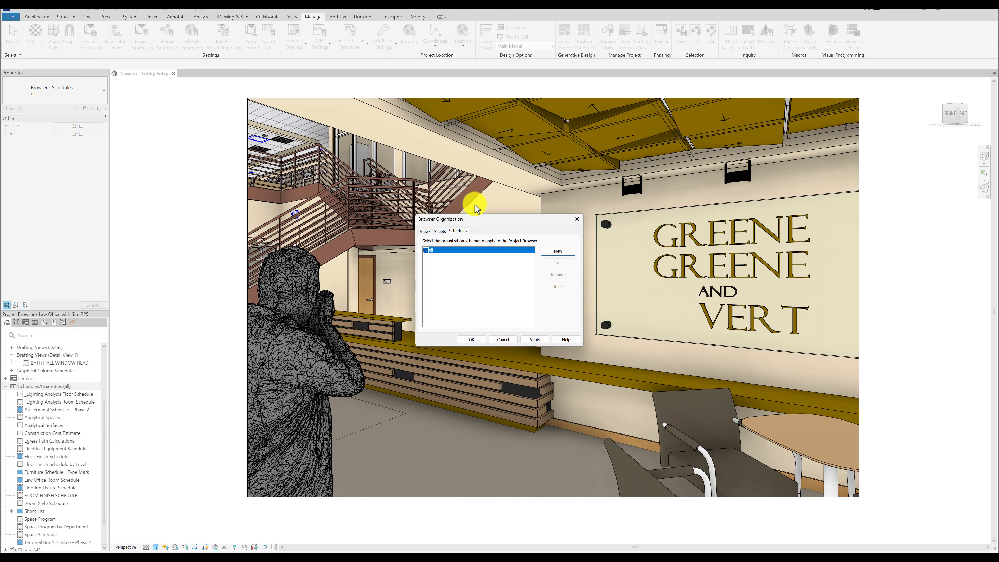
pyautogui.click(545, 251)
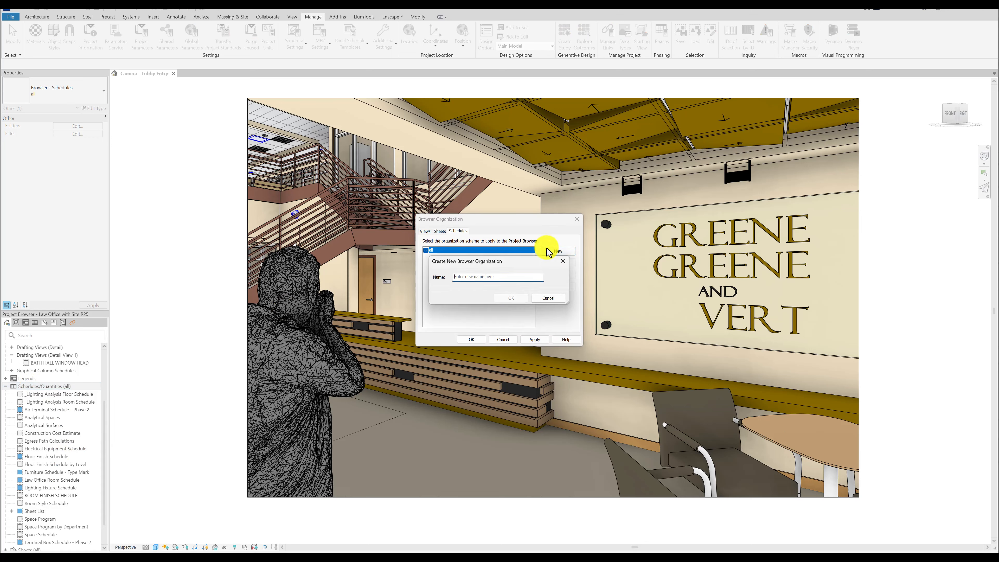
pyautogui.write('Sched Sorting')
pyautogui.click(512, 298)
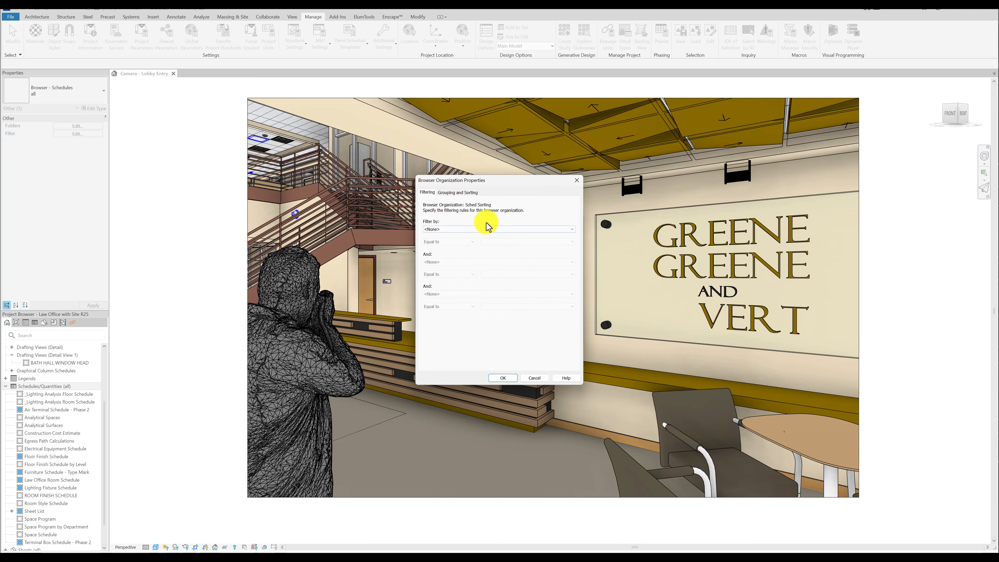
# Group the Sched Sorting scheme by the Sched Sort parameter and save the browser organization.
pyautogui.click(450, 193)
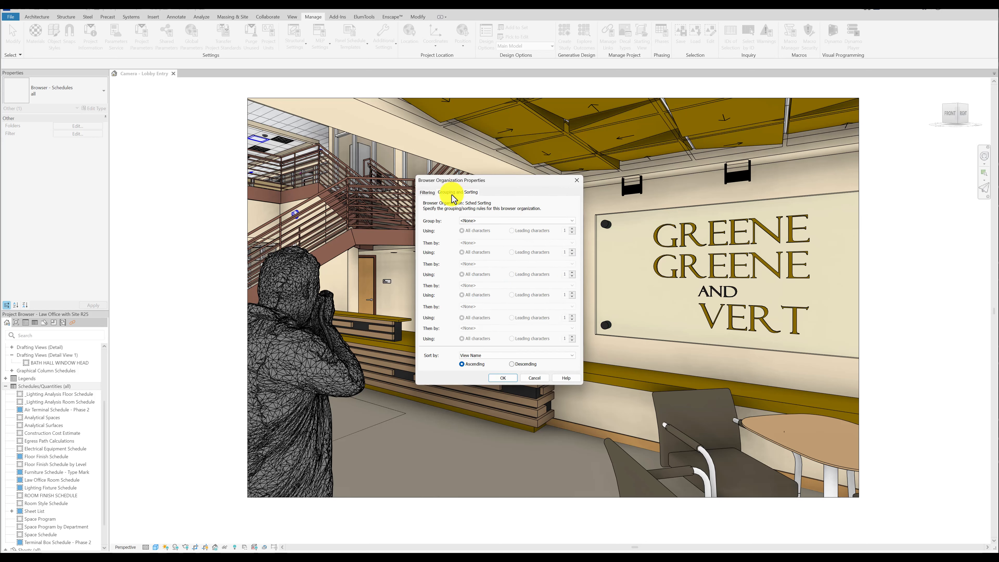
pyautogui.click(476, 221)
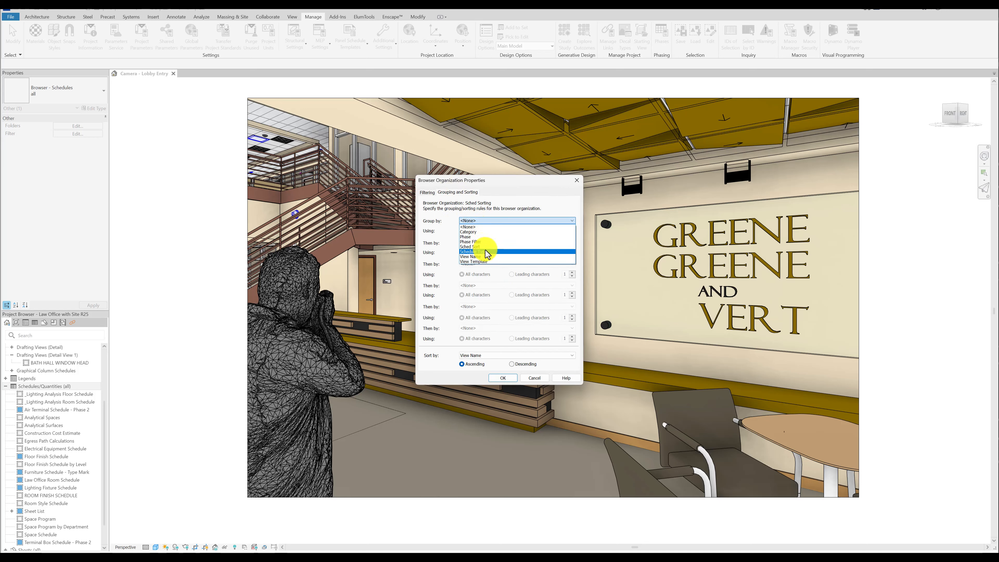
pyautogui.click(480, 247)
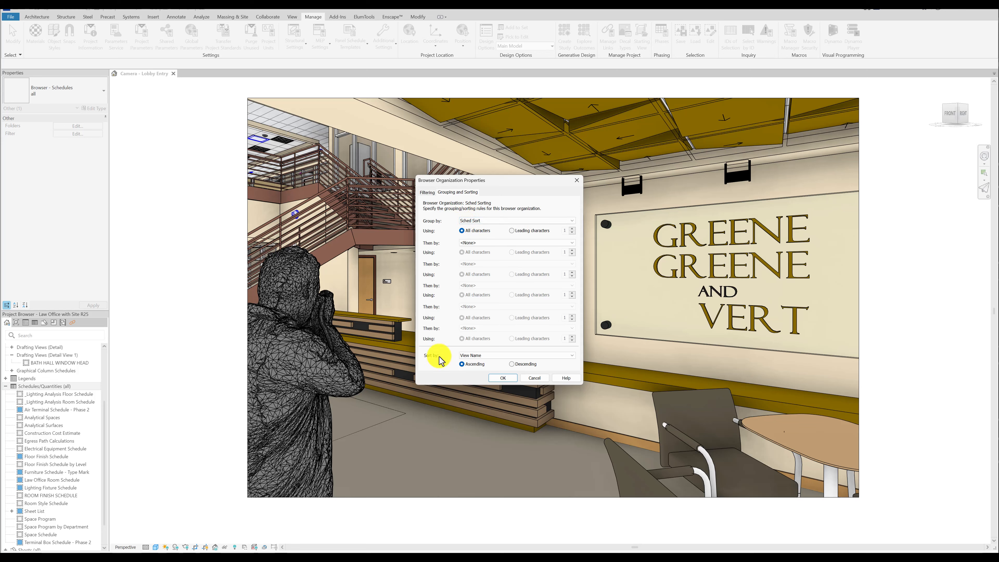
pyautogui.click(505, 379)
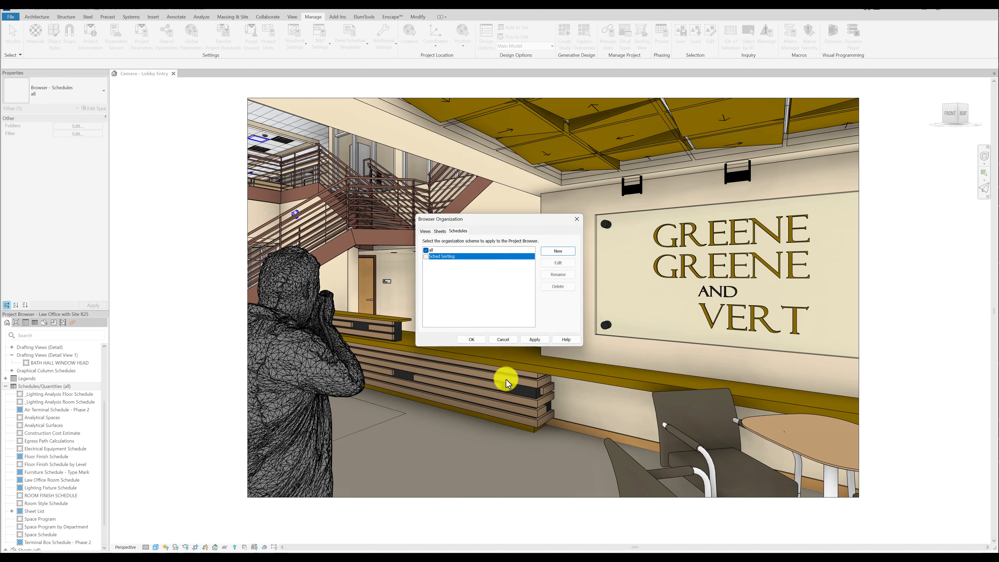
pyautogui.click(475, 341)
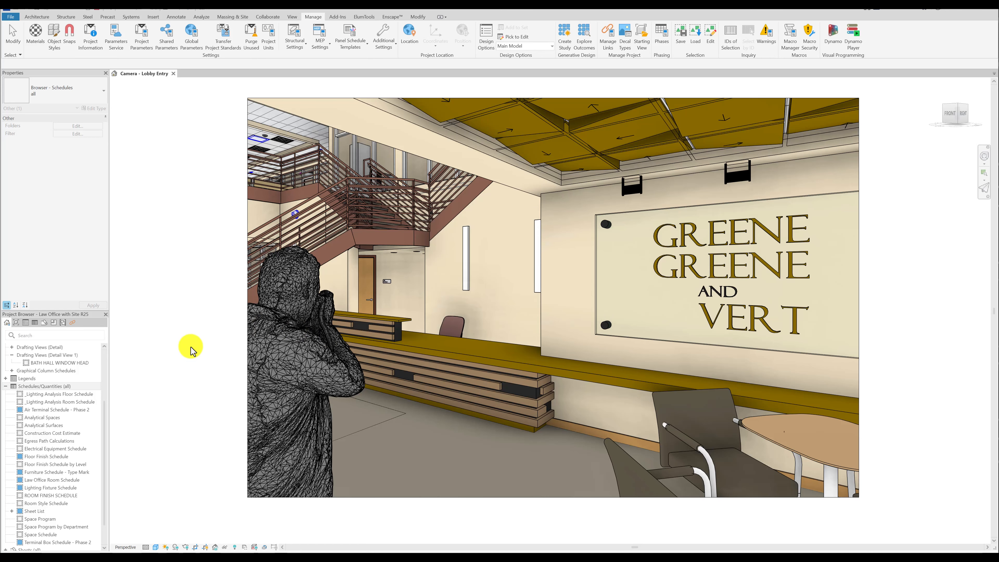
# Switch the Schedules/Quantities branch of the Project Browser to the Sched Sorting organization.
pyautogui.click(34, 384)
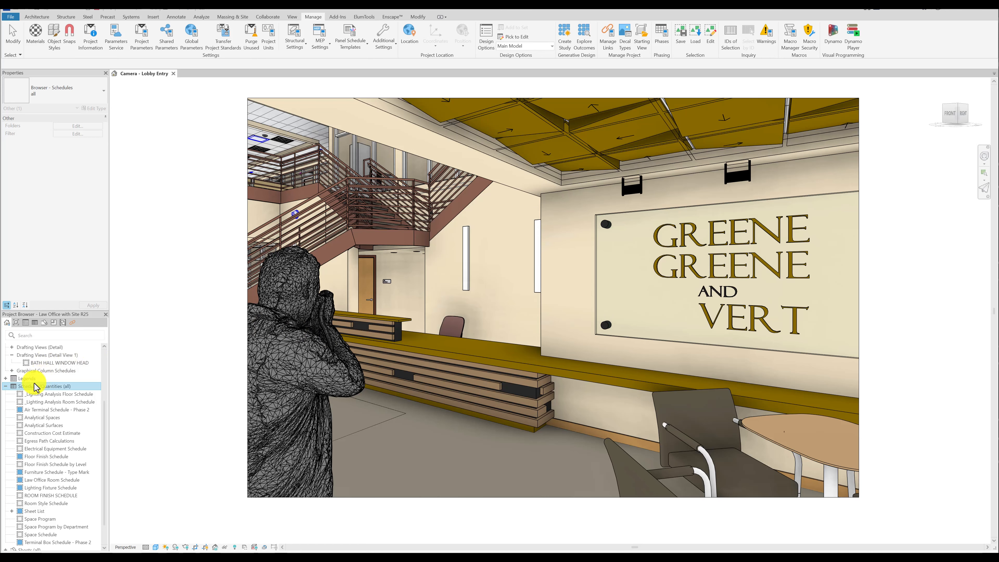
pyautogui.click(49, 97)
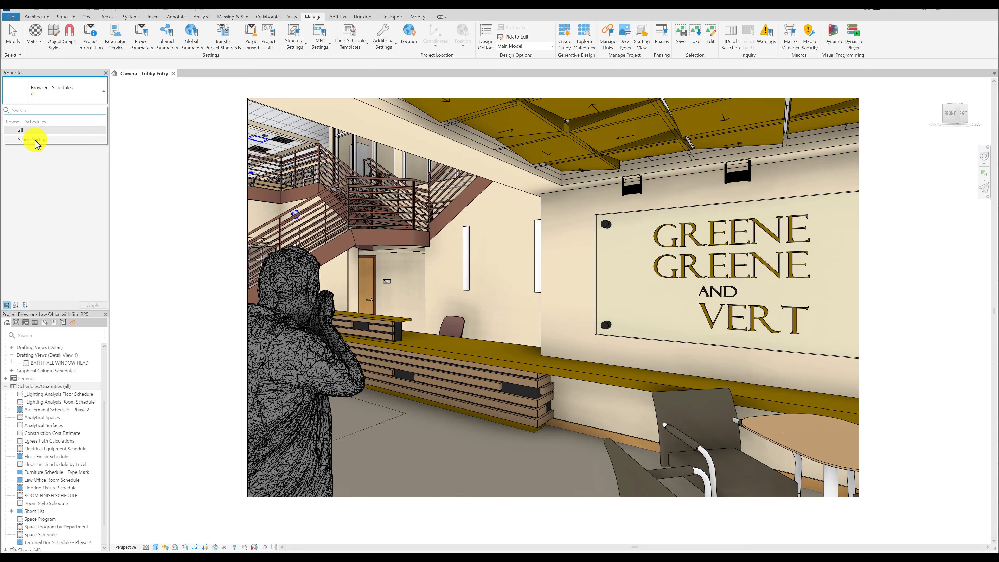
pyautogui.click(35, 140)
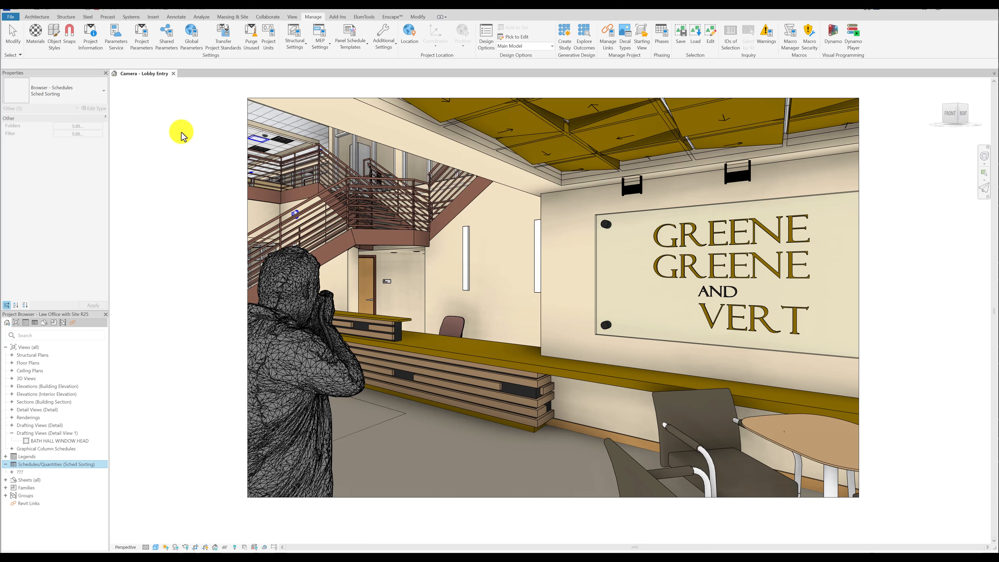
# Set the Sched Sort value of the Furniture Schedule - Type Mark schedule in the ungrouped ??? folder to FEE.
pyautogui.doubleClick(17, 473)
pyautogui.scroll(-5, 28, 465)
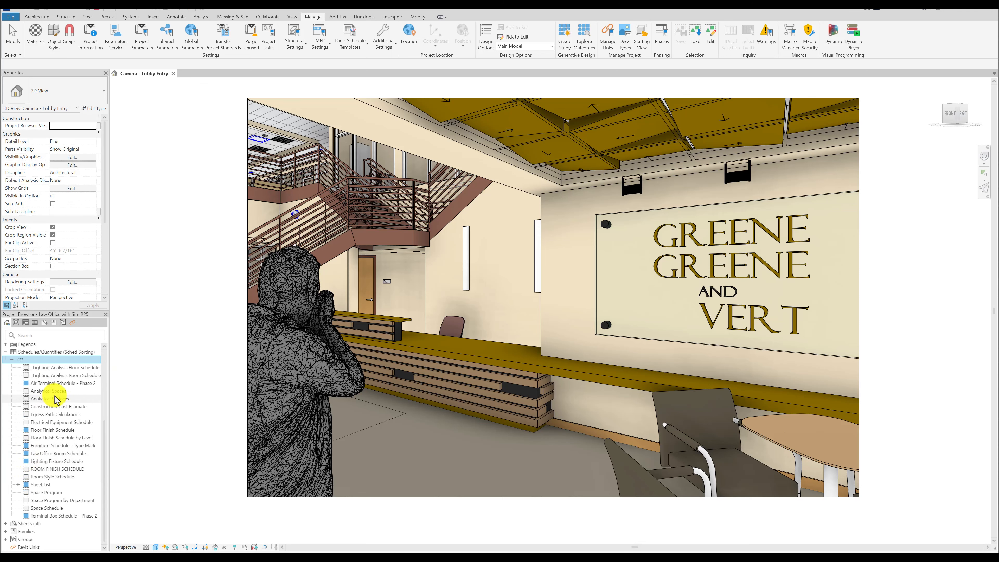
pyautogui.click(63, 445)
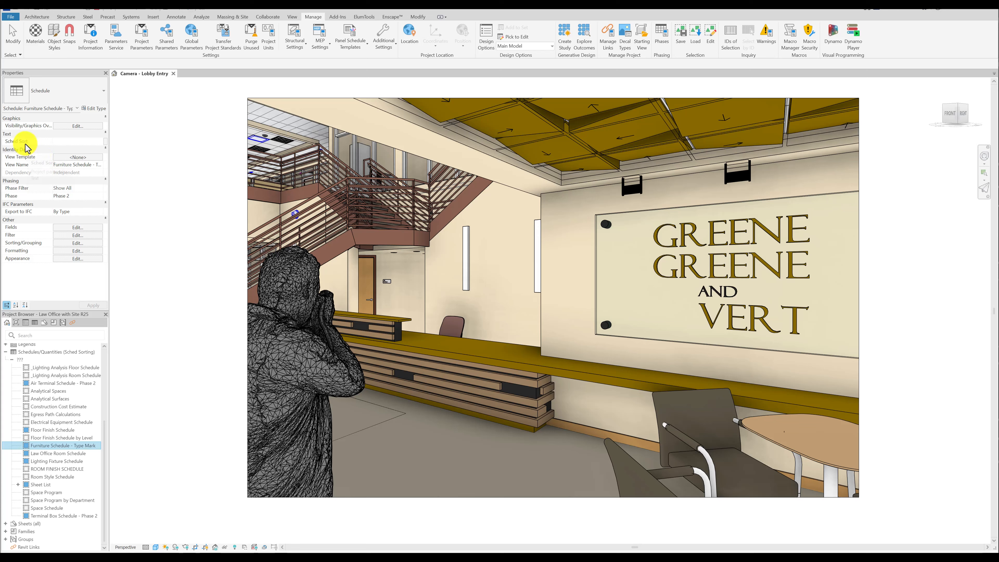
pyautogui.click(78, 142)
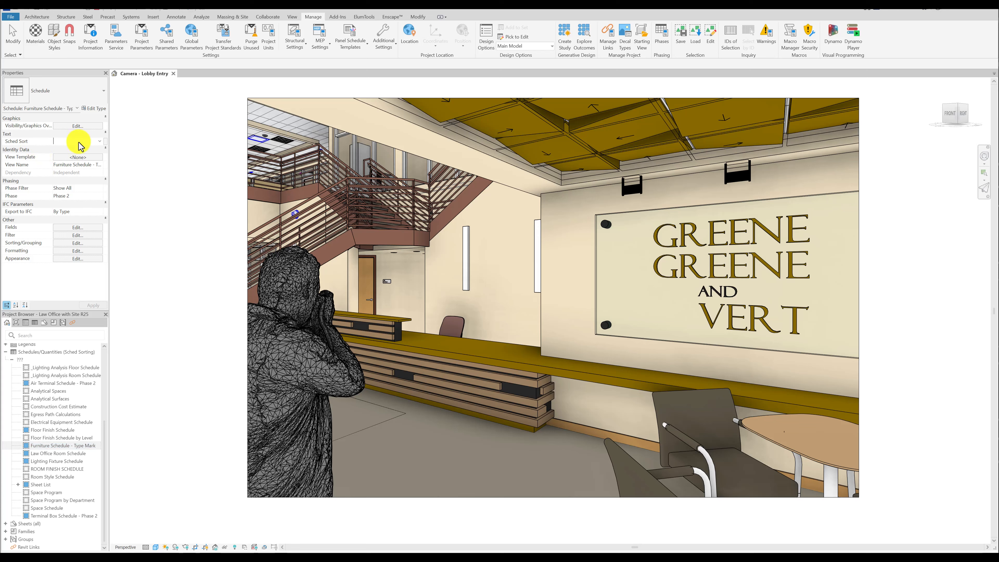
pyautogui.write('FE')
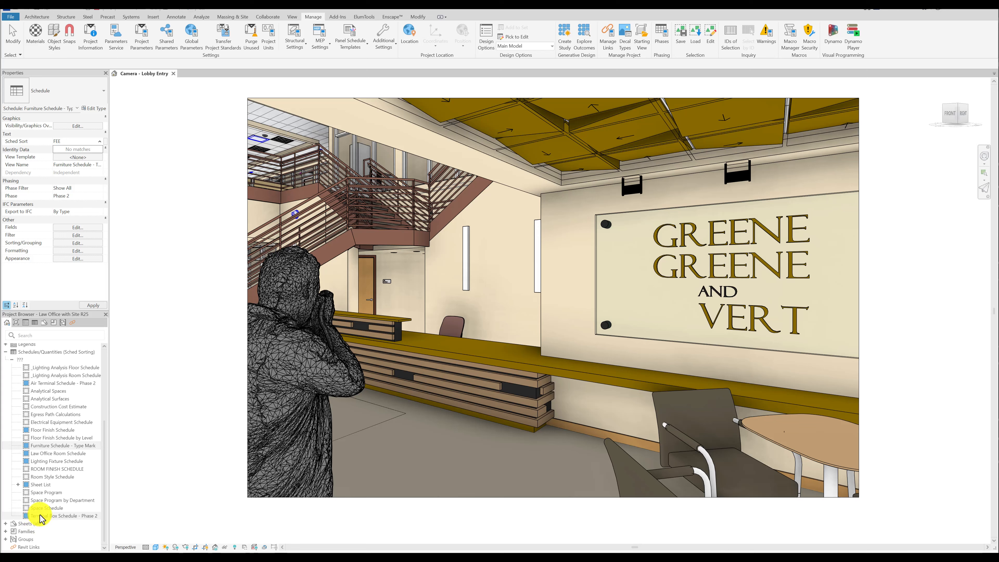
pyautogui.write('E')
pyautogui.click(151, 388)
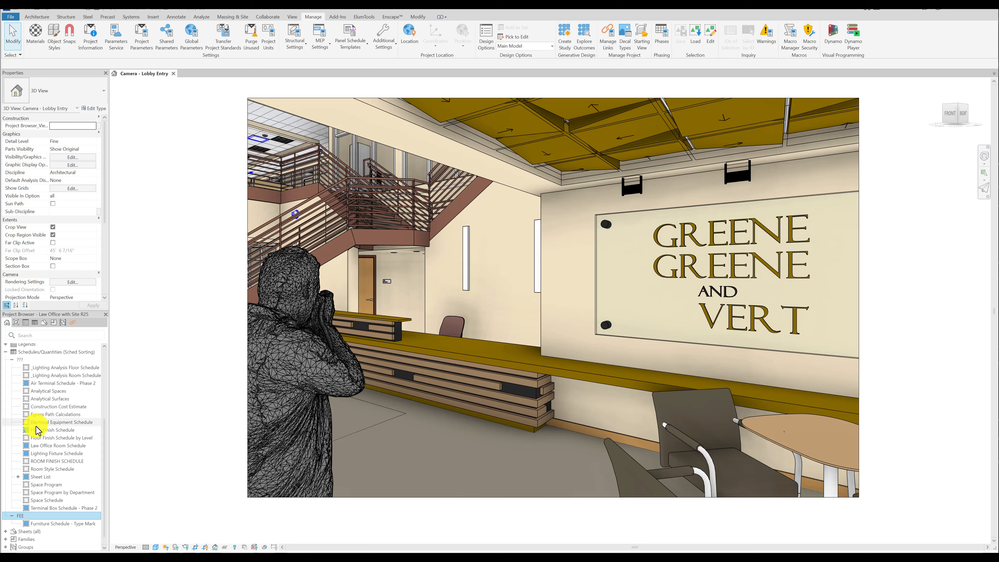
# Switch the Schedules/Quantities branch of the Project Browser back to the all organization.
pyautogui.click(31, 353)
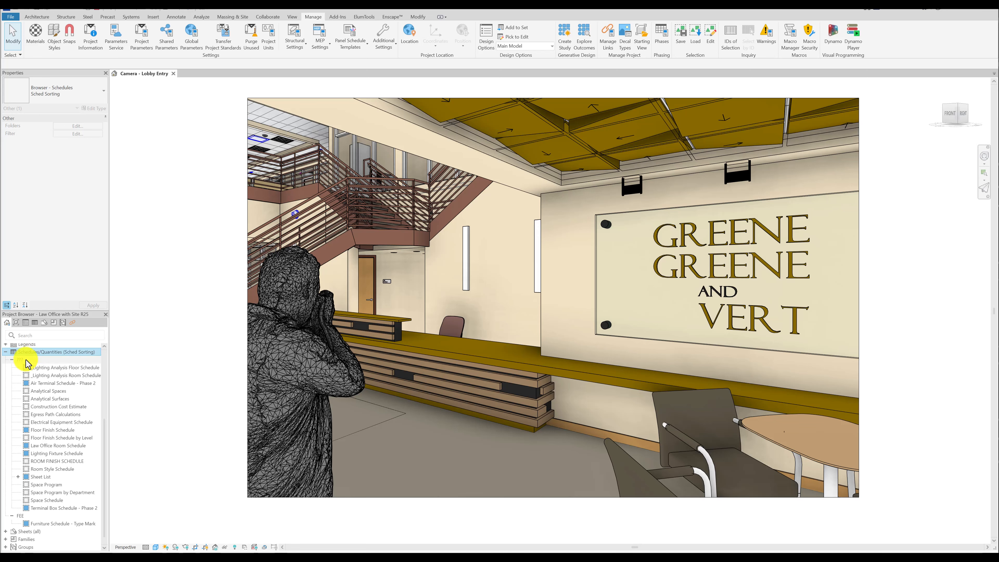
pyautogui.click(51, 90)
pyautogui.click(35, 130)
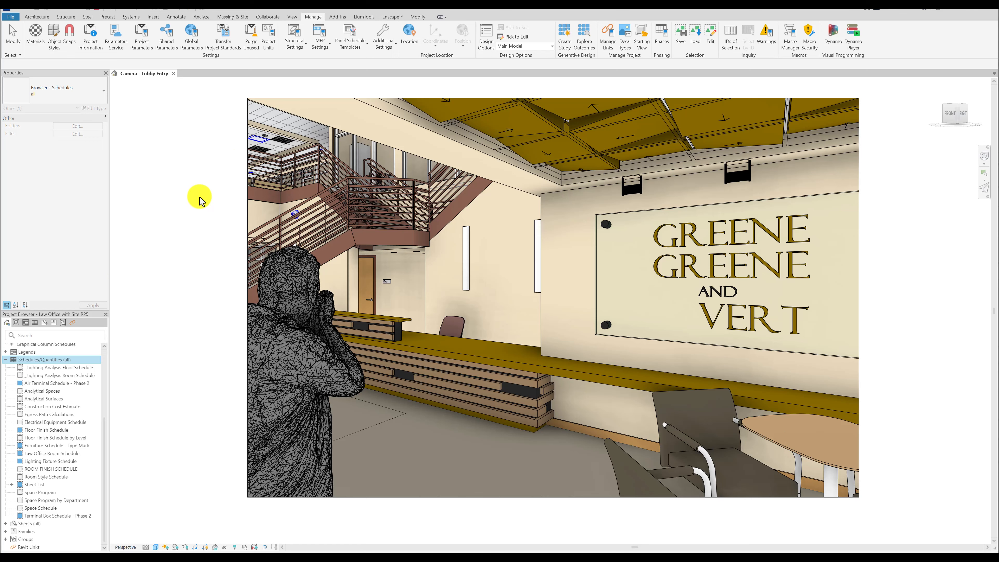
# Create a new building component schedule for the Furniture category with its phase set to Phase 2.
pyautogui.rightClick(30, 360)
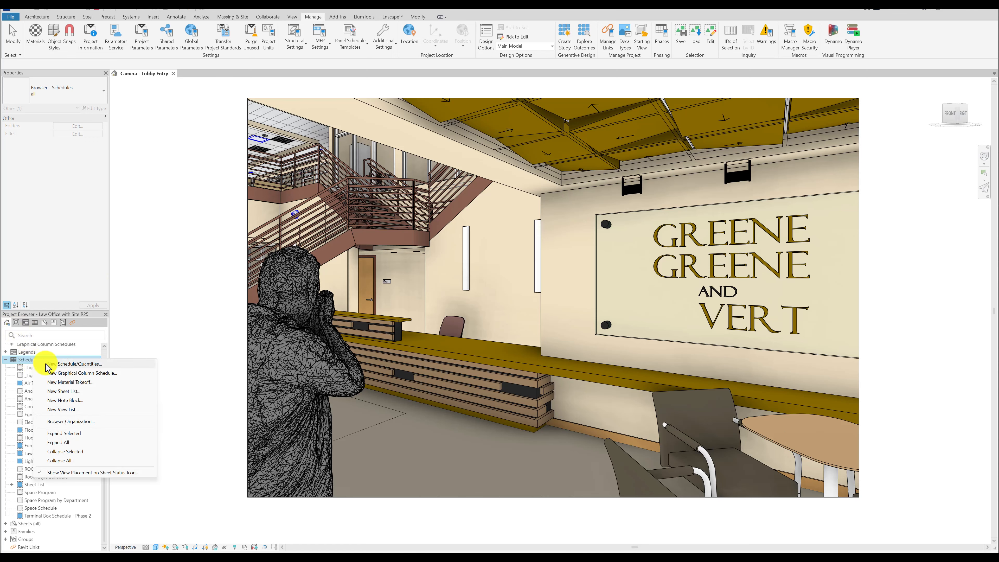
pyautogui.click(70, 364)
pyautogui.click(625, 280)
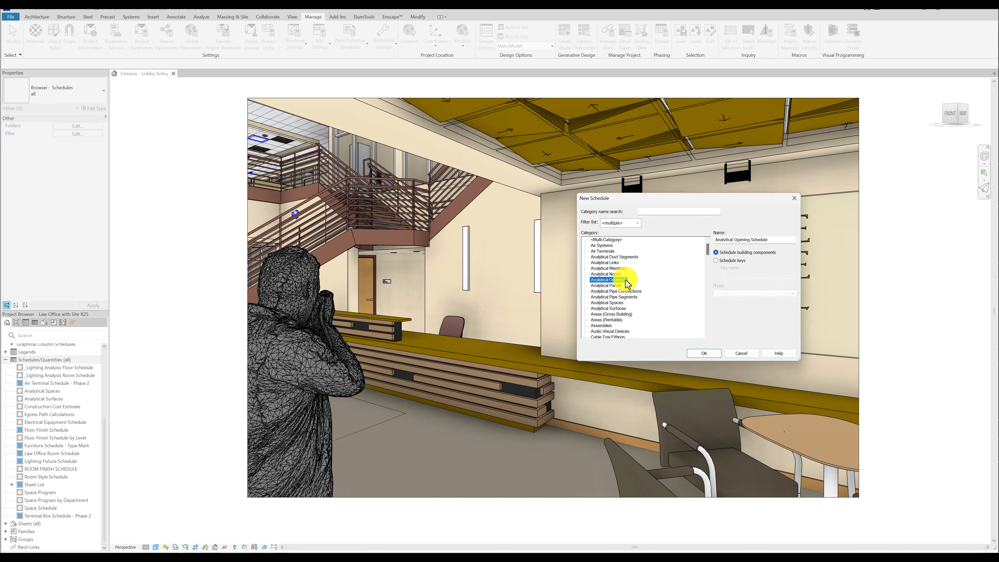
pyautogui.press('f')
pyautogui.scroll(-1, 608, 319)
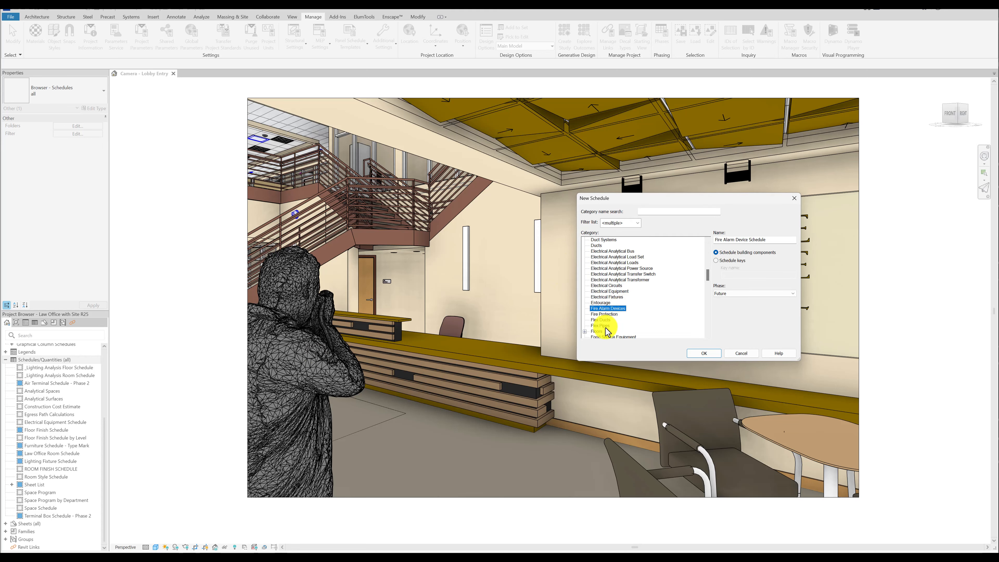
pyautogui.scroll(-2, 606, 331)
pyautogui.click(601, 320)
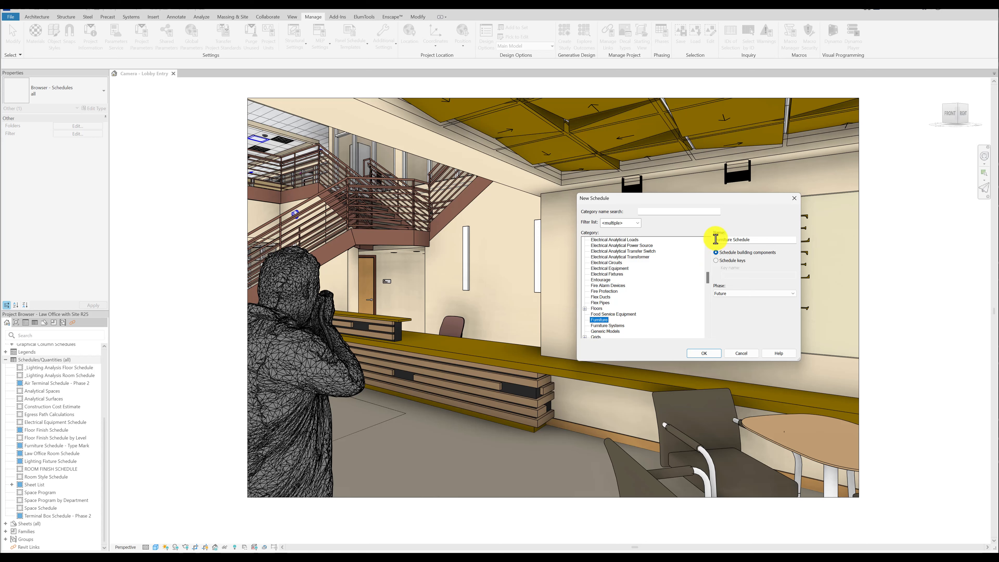
pyautogui.click(729, 293)
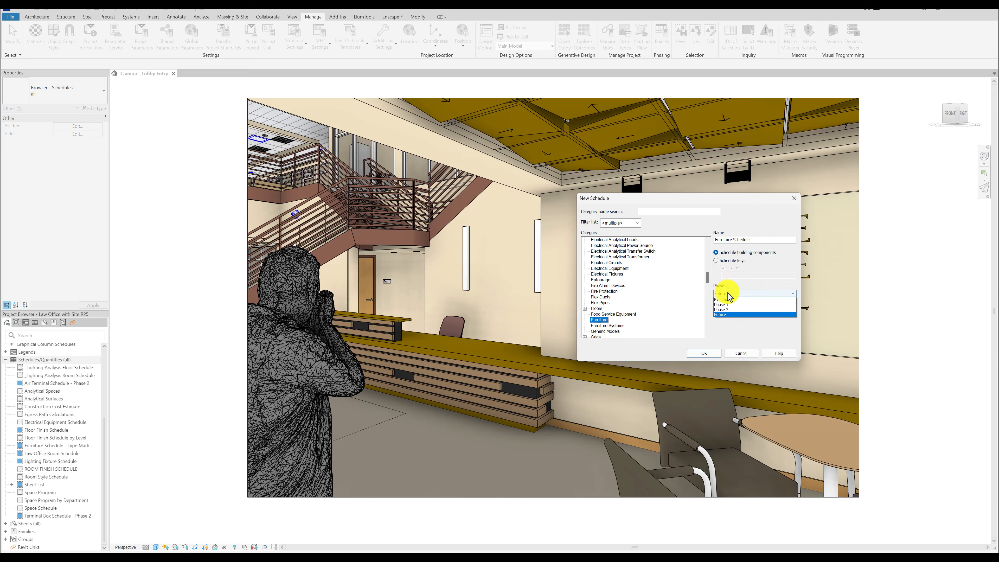
pyautogui.click(724, 310)
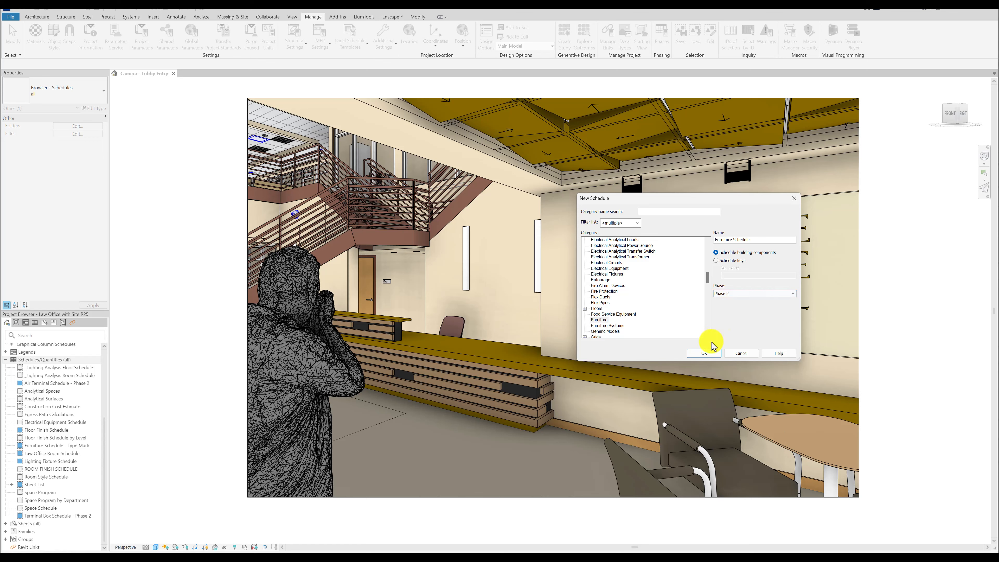
pyautogui.click(704, 352)
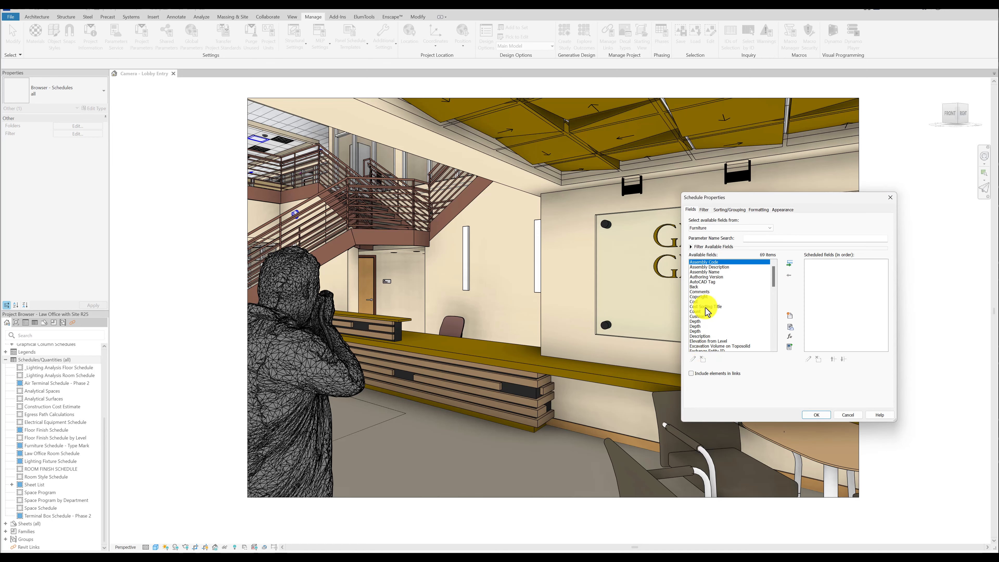
# Add the Type Mark and Manufacturer fields to the new furniture schedule and finish its setup.
pyautogui.click(704, 302)
pyautogui.scroll(-10, 705, 311)
pyautogui.click(704, 316)
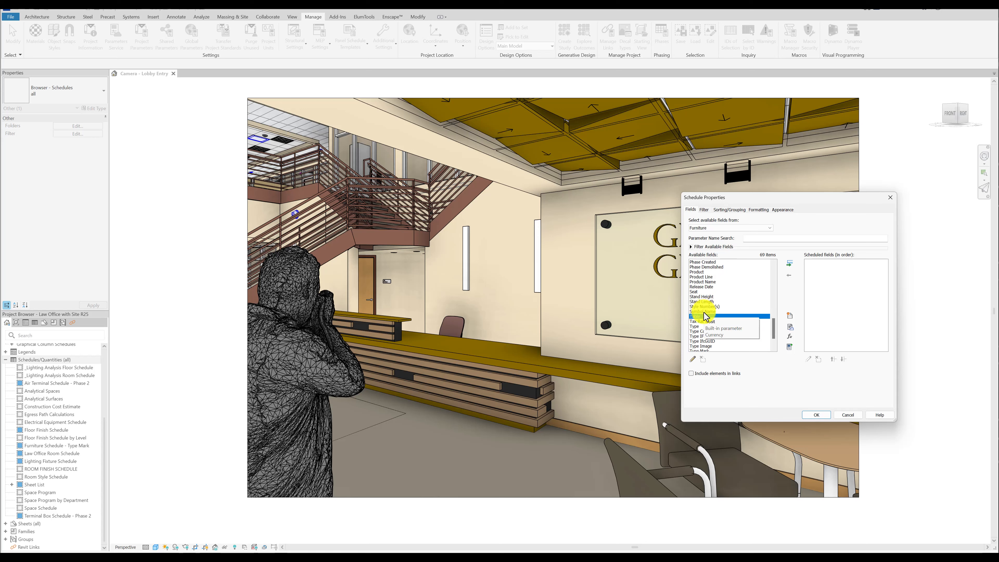
pyautogui.scroll(10, 704, 317)
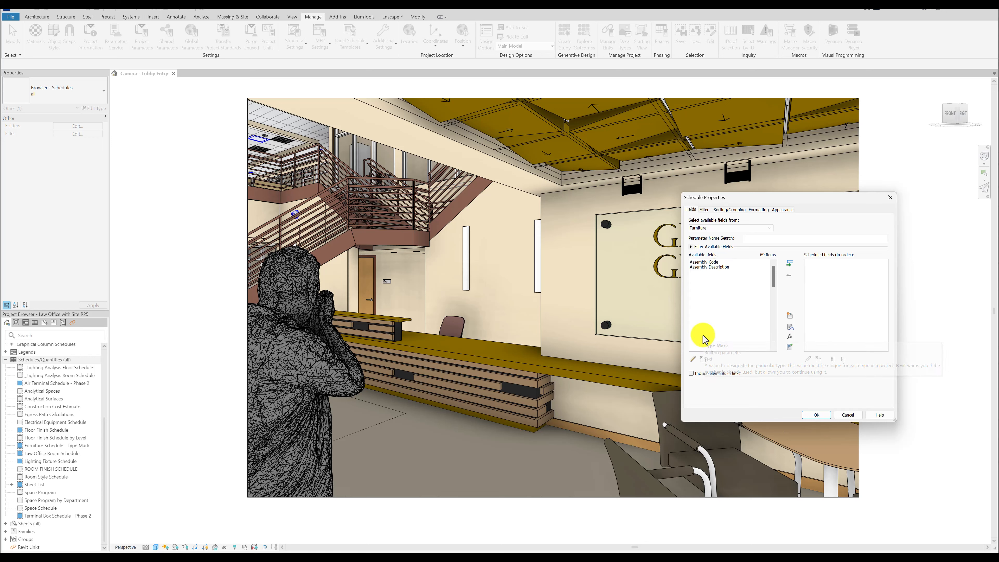
pyautogui.doubleClick(703, 336)
pyautogui.click(704, 326)
pyautogui.press('m')
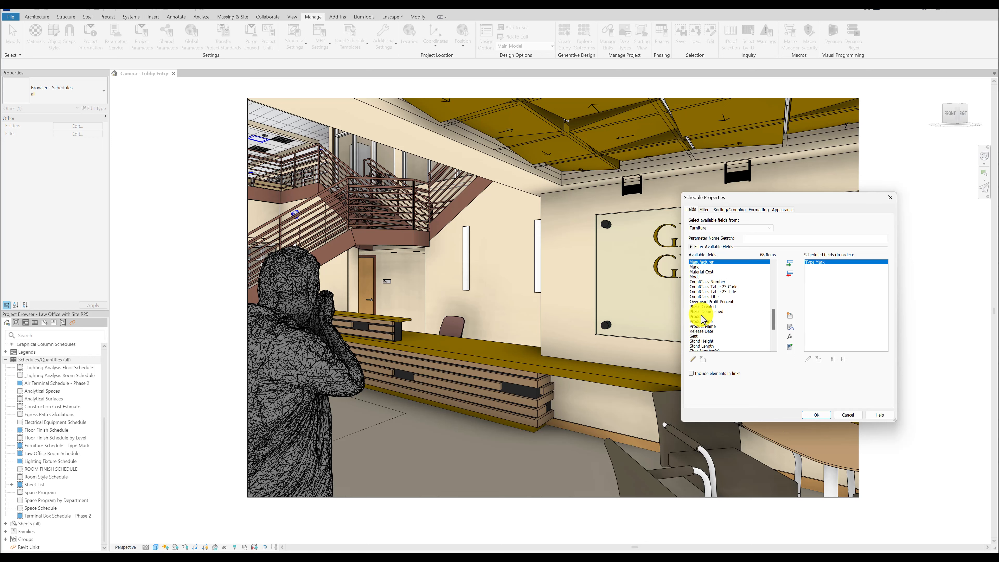
pyautogui.scroll(1, 703, 311)
pyautogui.click(703, 277)
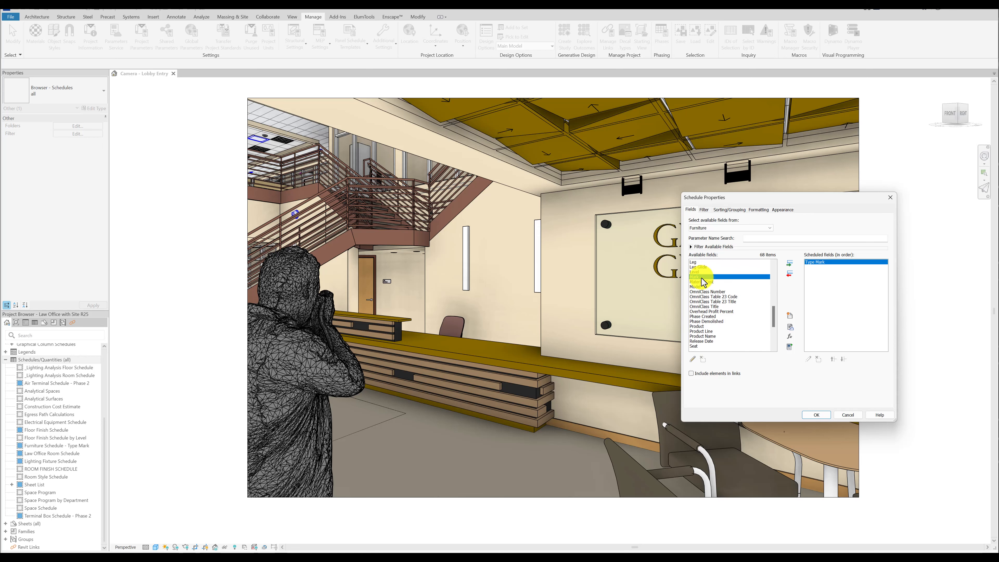
pyautogui.doubleClick(703, 277)
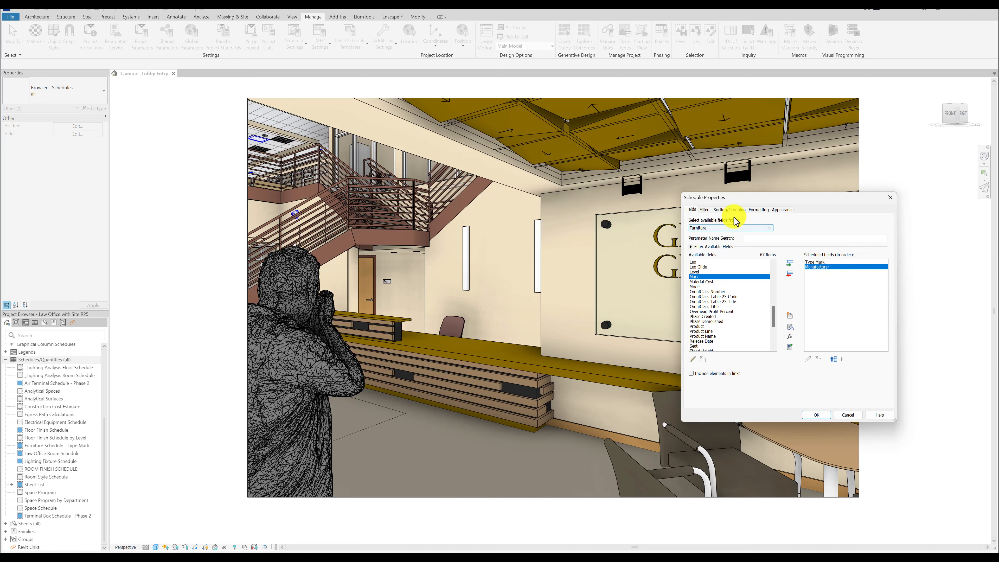
pyautogui.click(817, 415)
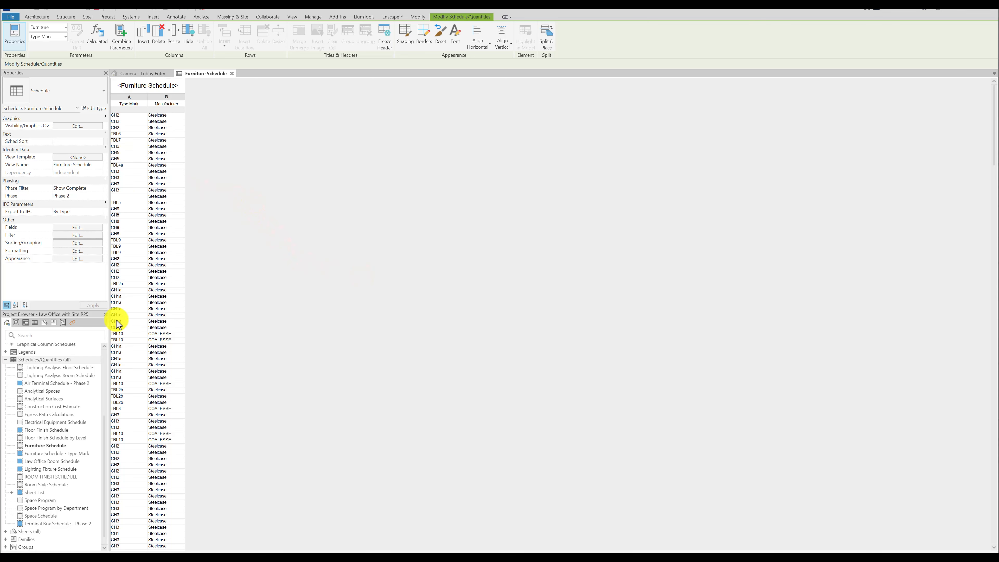
# Sort the Furniture Schedule by Type Mark in ascending order.
pyautogui.click(78, 243)
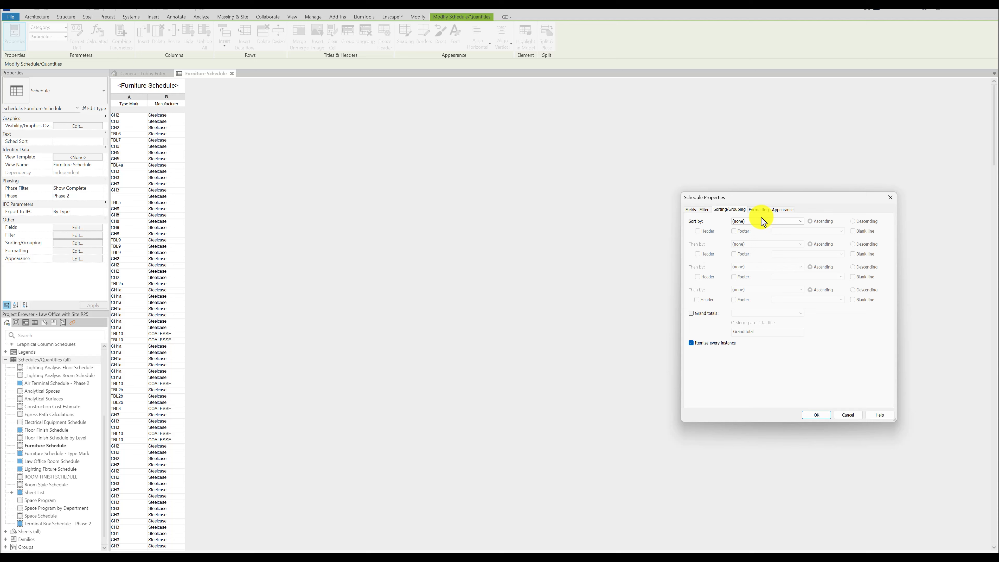
pyautogui.click(747, 223)
pyautogui.click(746, 232)
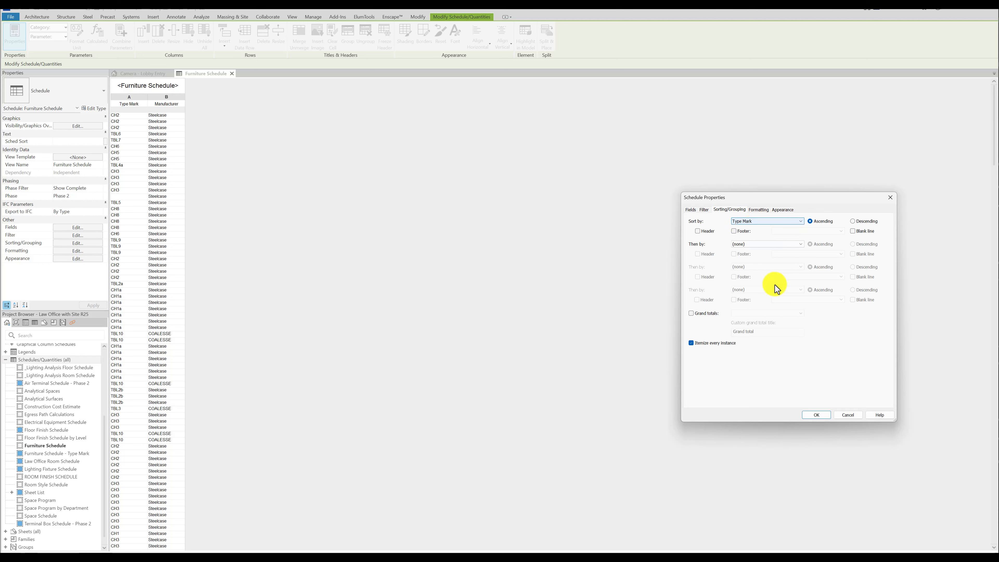
pyautogui.click(817, 415)
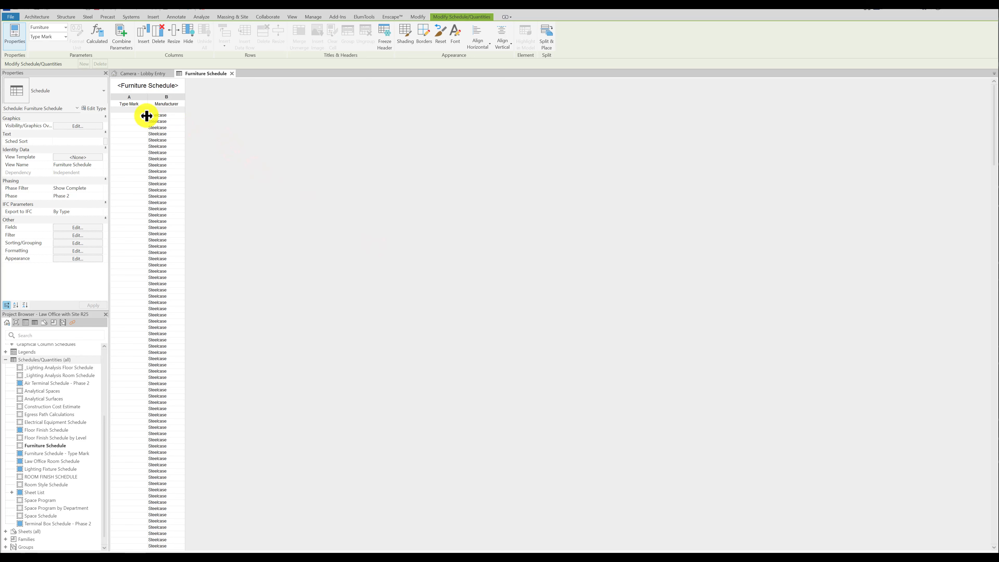
# Filter the Furniture Schedule to items whose Type Mark has a value.
pyautogui.scroll(-10, 129, 307)
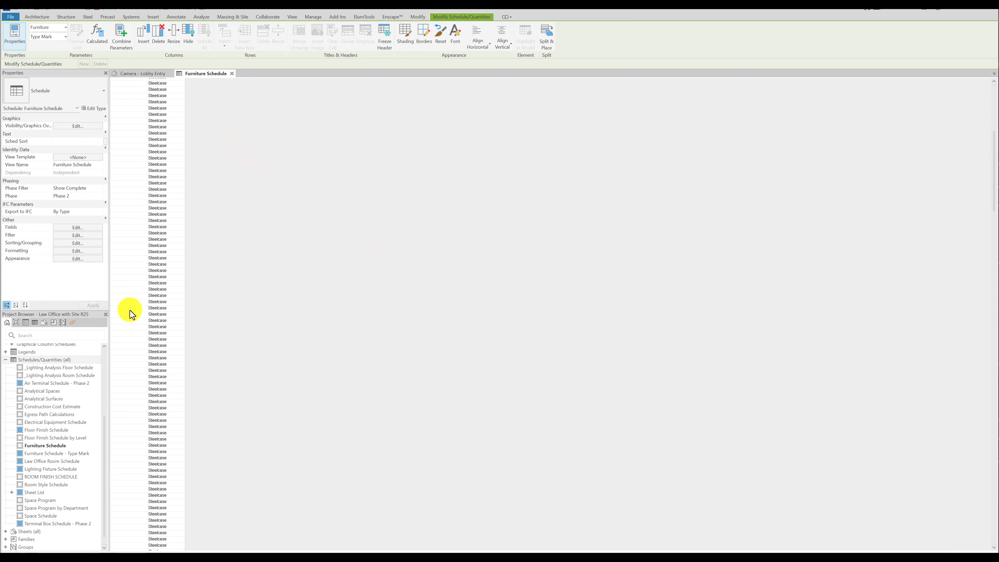
pyautogui.scroll(-15, 129, 314)
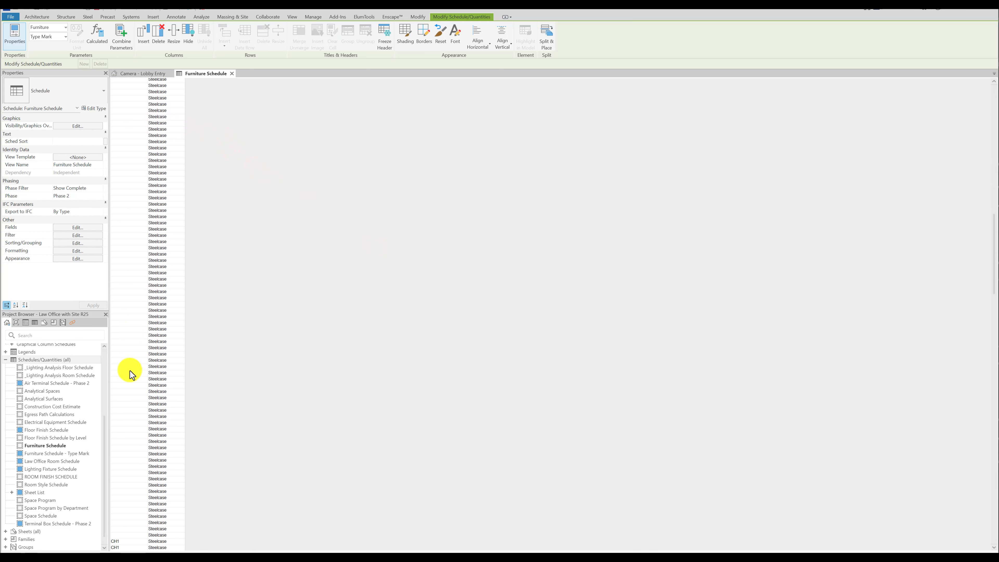
pyautogui.scroll(5, 131, 374)
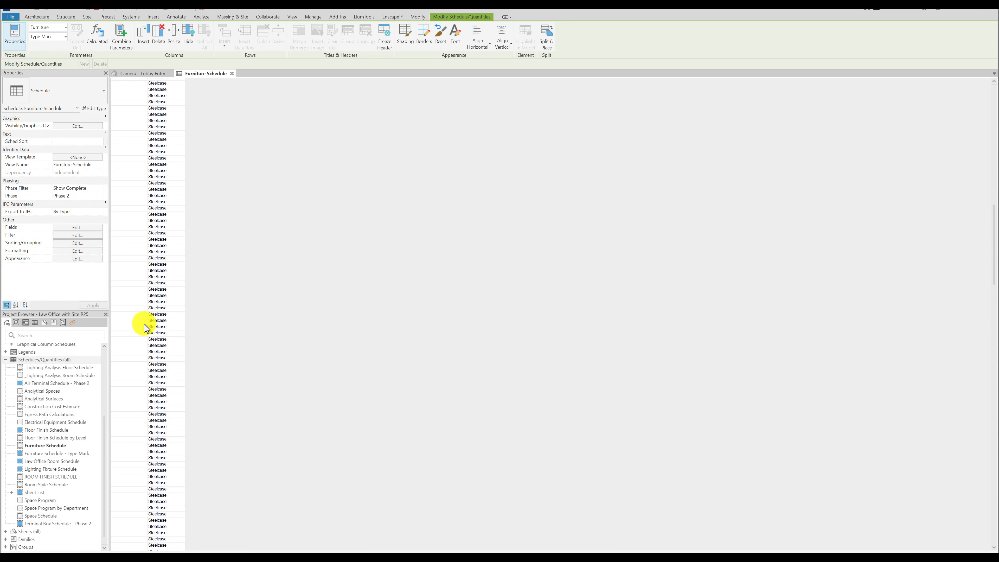
pyautogui.scroll(5, 144, 324)
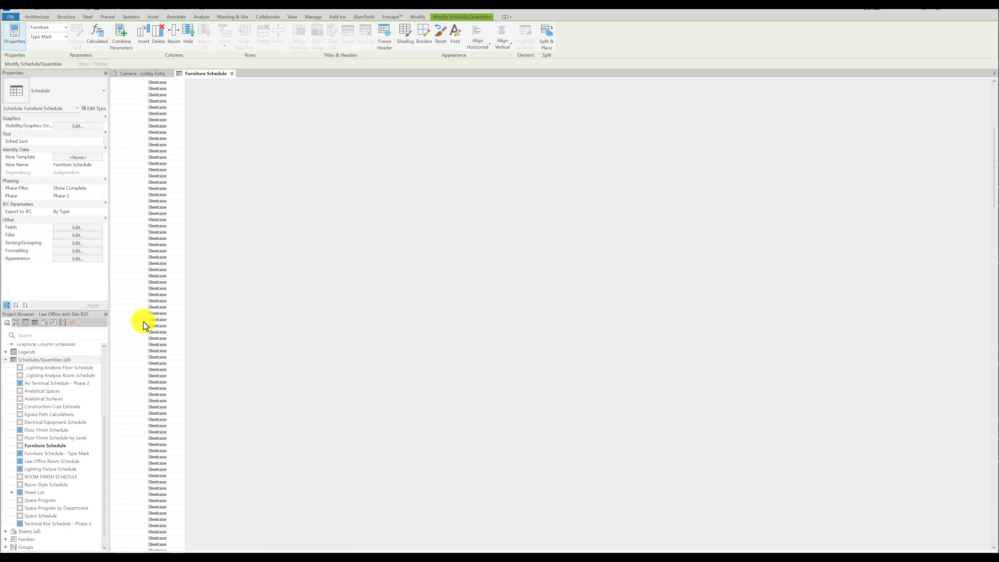
pyautogui.scroll(5, 144, 322)
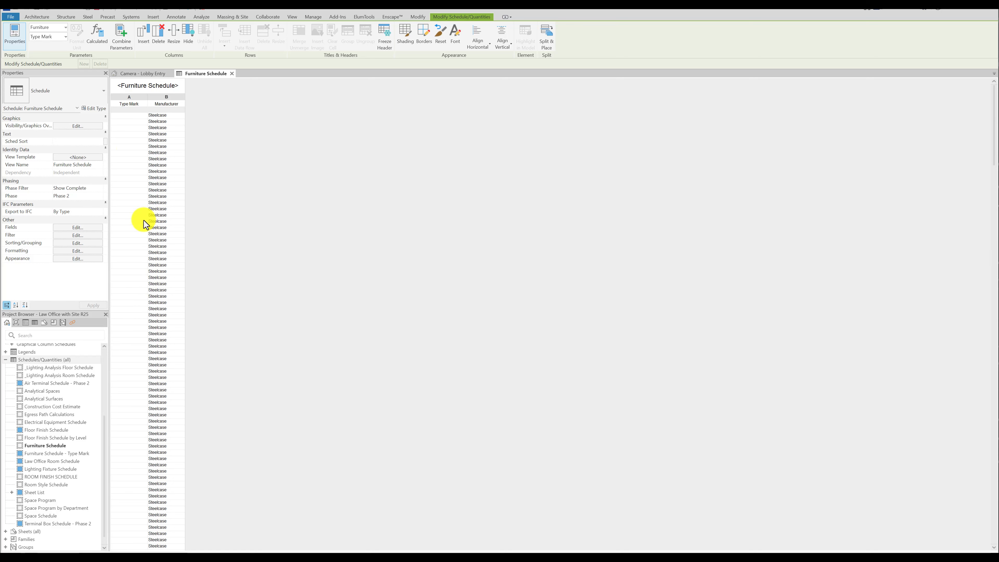
pyautogui.click(67, 236)
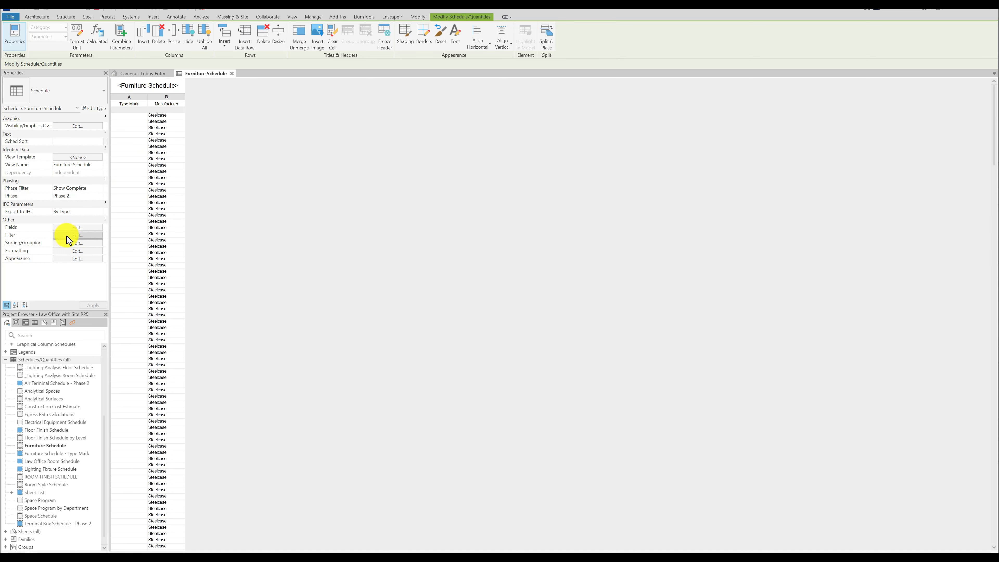
pyautogui.click(756, 222)
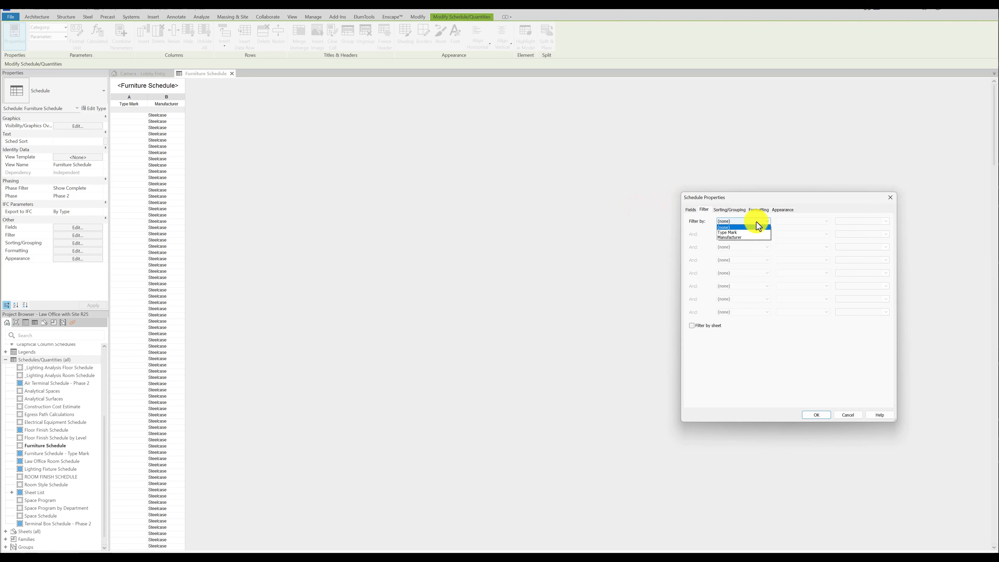
pyautogui.click(752, 232)
pyautogui.click(801, 223)
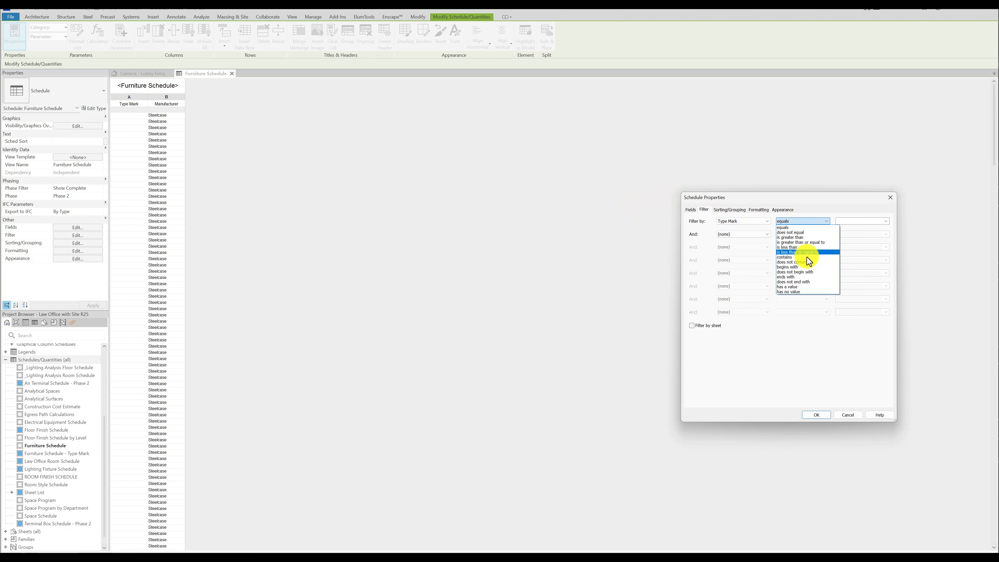
pyautogui.click(804, 288)
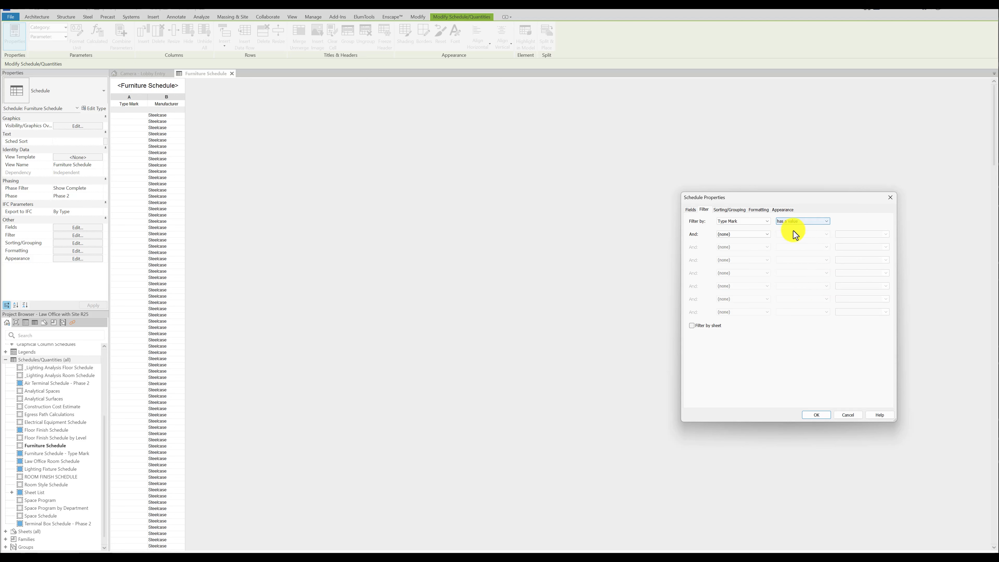
pyautogui.click(816, 415)
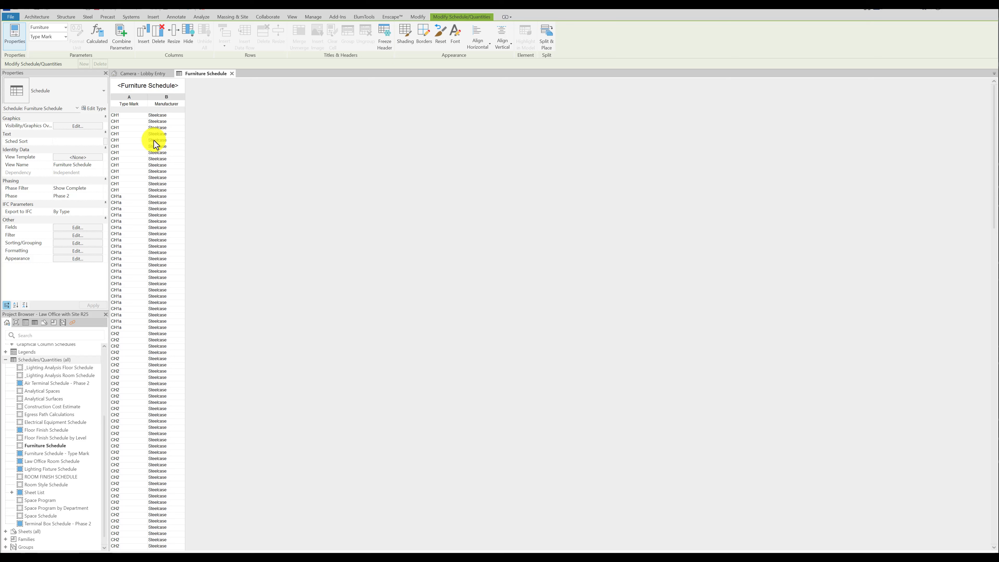
# Add the Count field to the Furniture Schedule after Manufacturer.
pyautogui.click(80, 227)
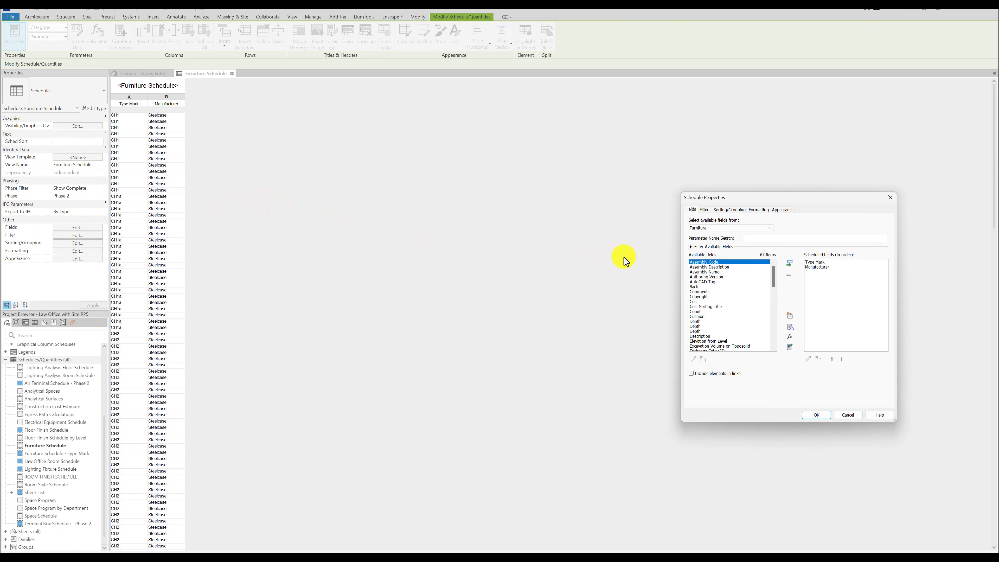
pyautogui.doubleClick(697, 311)
pyautogui.click(817, 415)
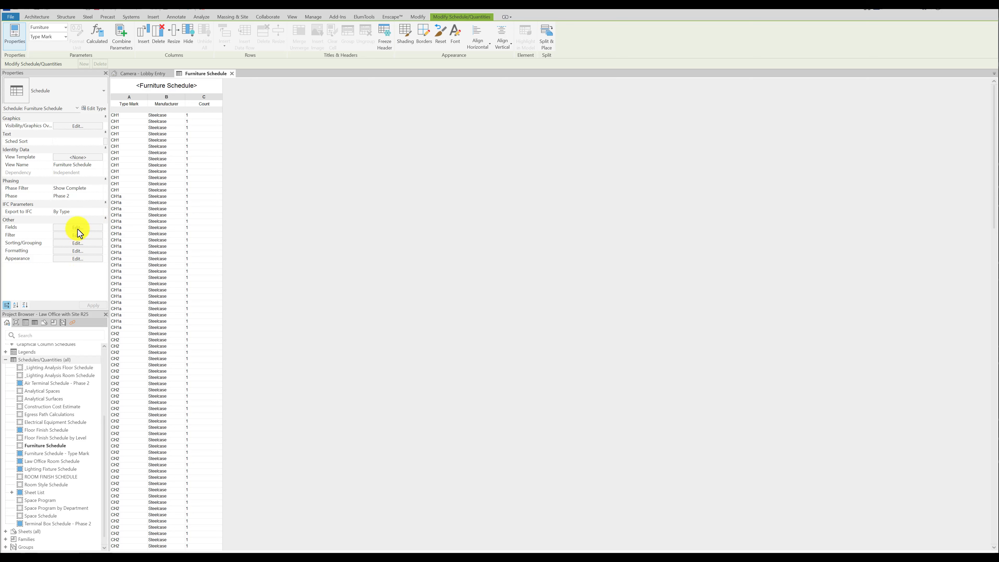
# Turn off itemizing of every instance in the Furniture Schedule so identical type marks are grouped.
pyautogui.click(79, 243)
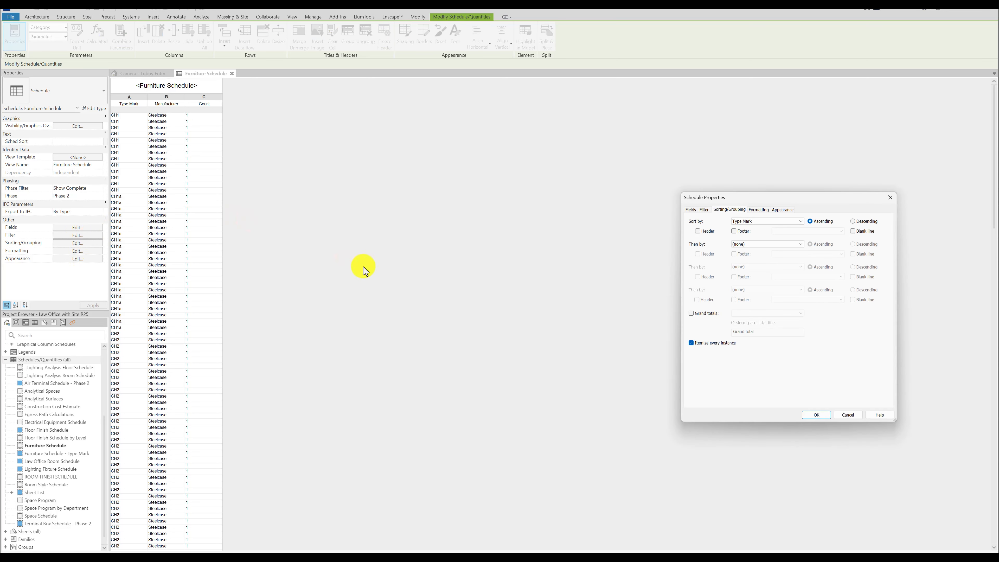
pyautogui.click(692, 343)
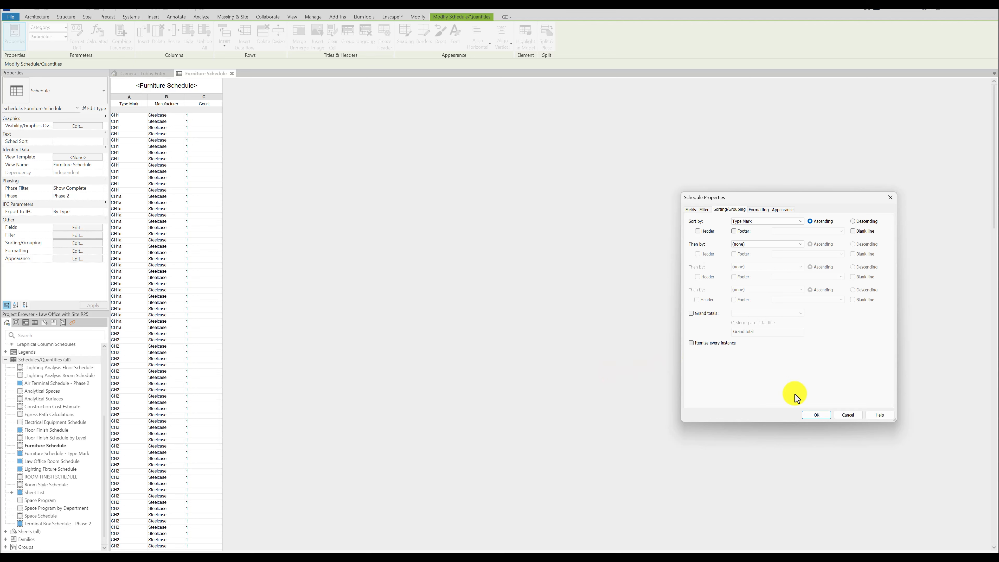
pyautogui.click(817, 415)
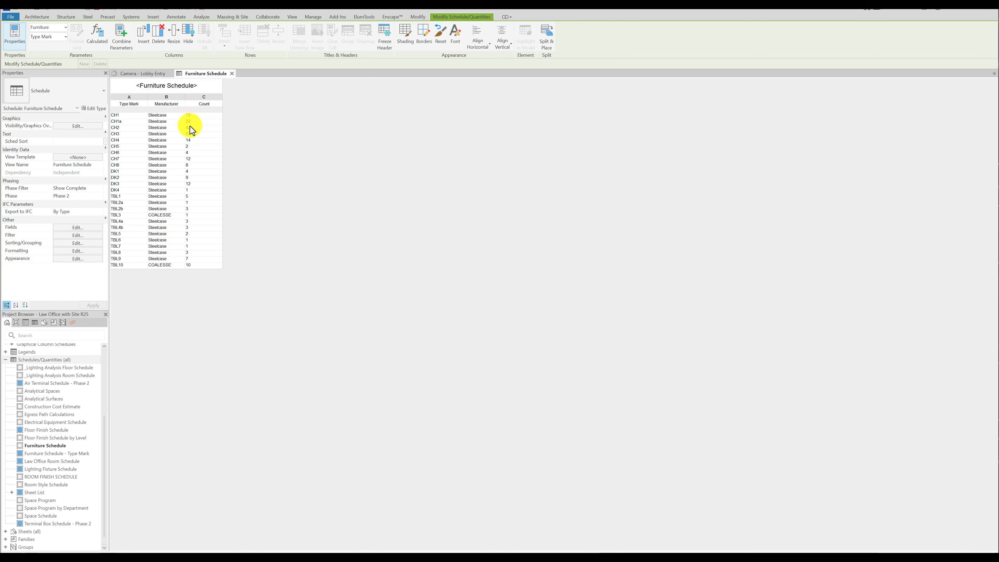
# Add the Cost field to the Furniture Schedule after Count.
pyautogui.click(76, 251)
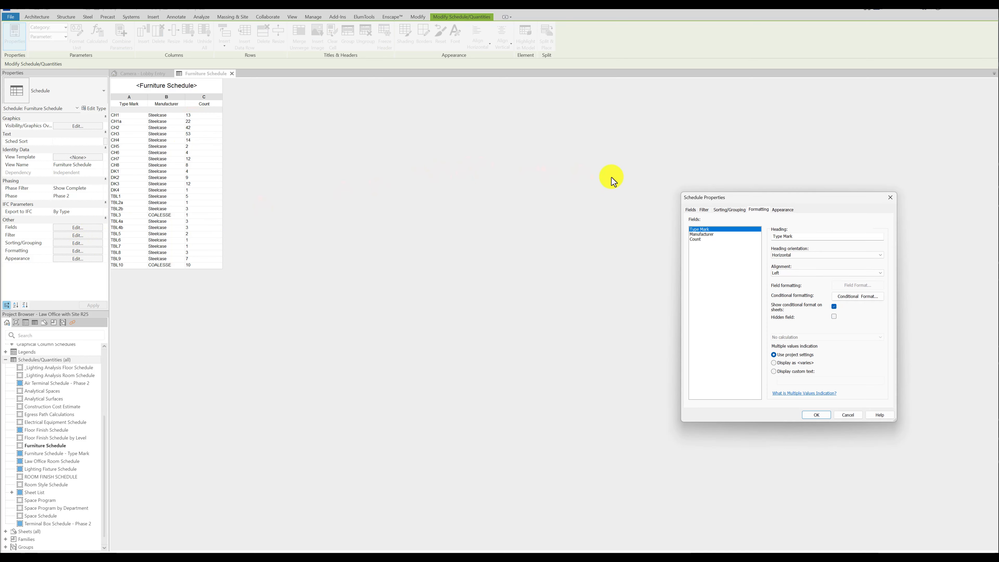
pyautogui.click(695, 239)
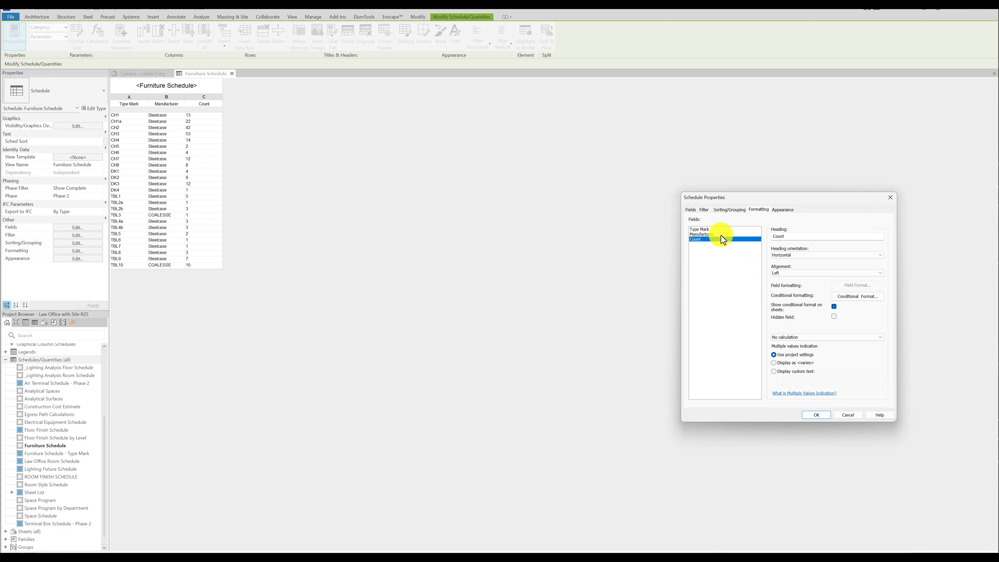
pyautogui.click(690, 210)
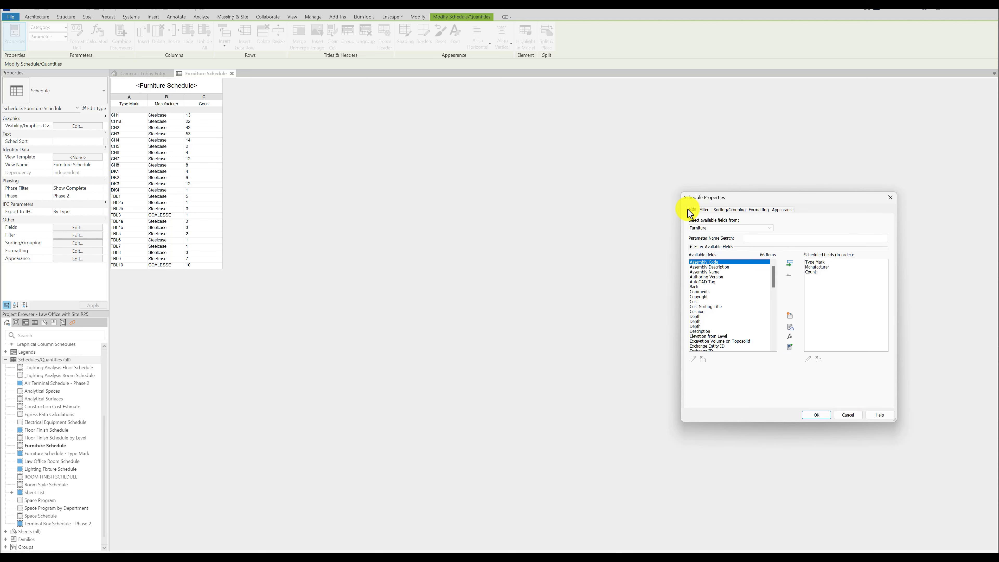
pyautogui.doubleClick(698, 302)
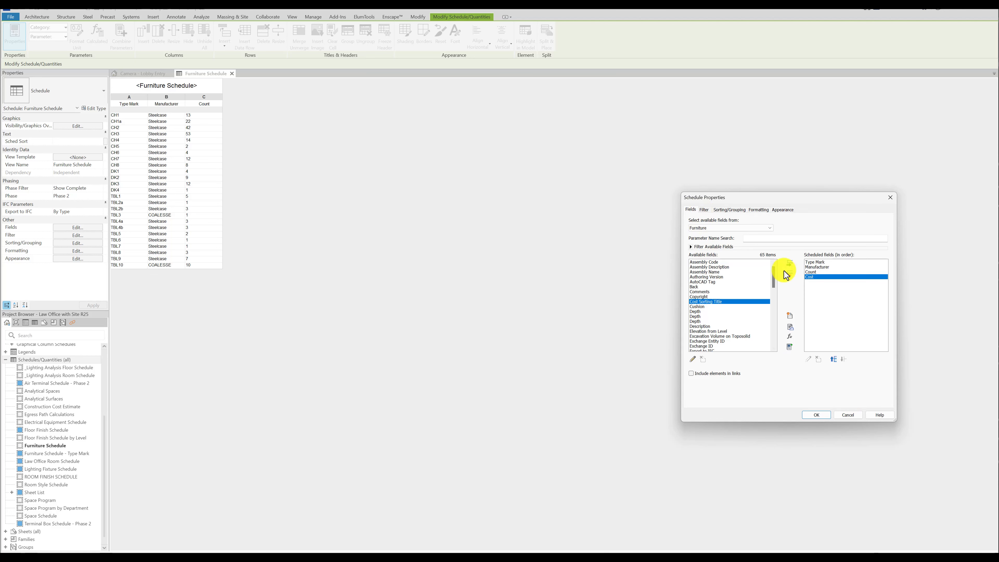
pyautogui.click(817, 415)
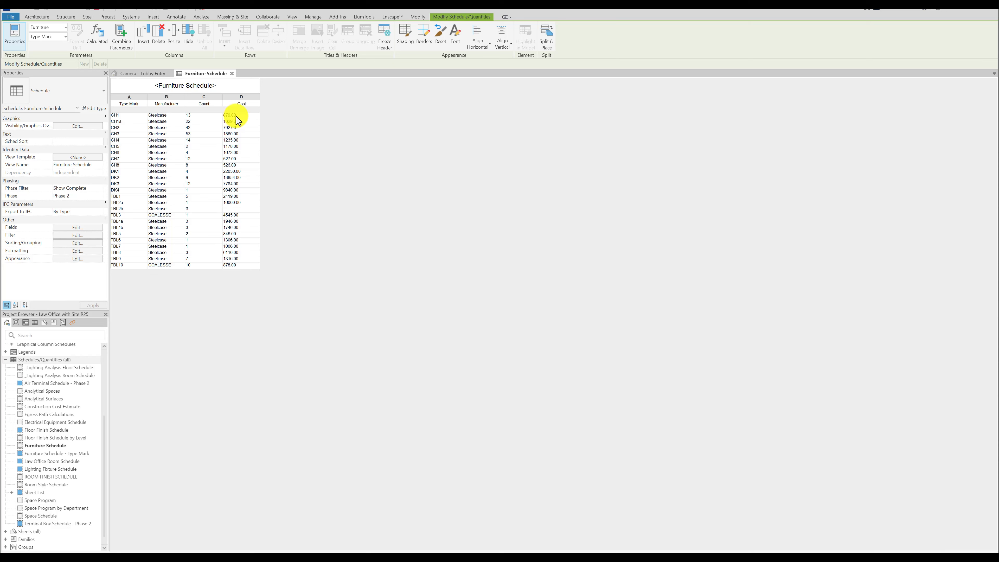
# Try itemizing every instance in the Furniture Schedule with the Cost column, and switch itemizing back off.
pyautogui.click(87, 243)
pyautogui.click(692, 343)
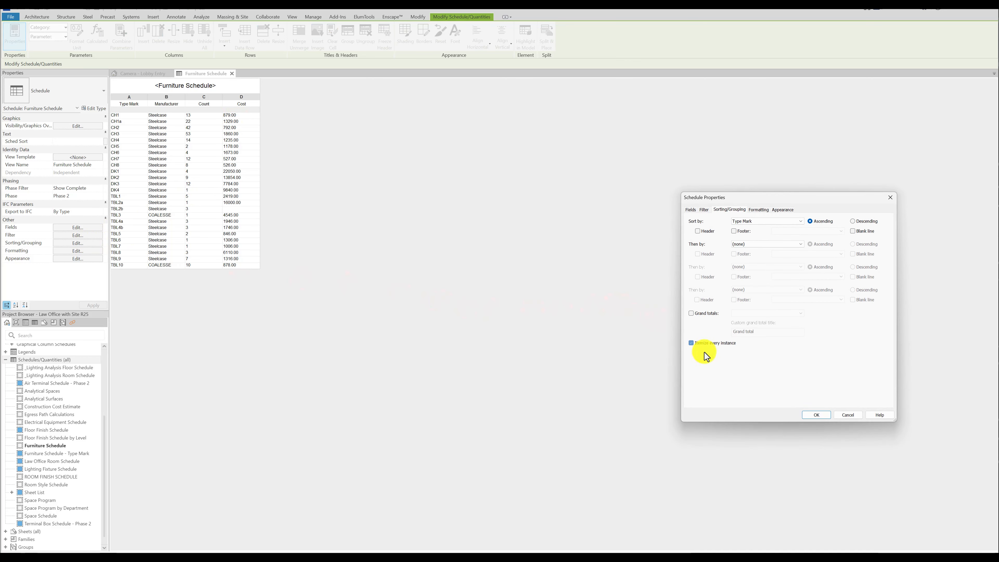
pyautogui.click(816, 415)
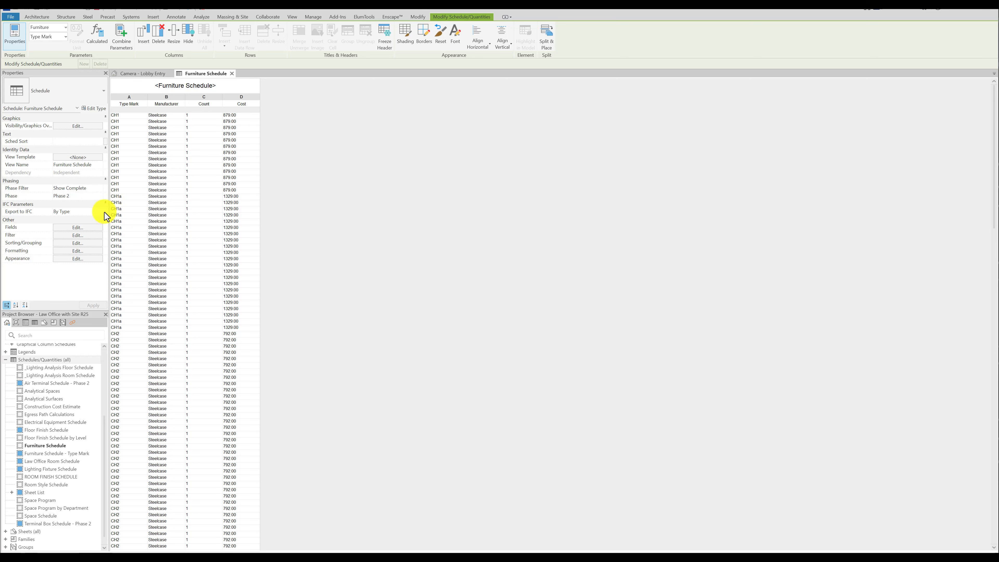
pyautogui.click(82, 242)
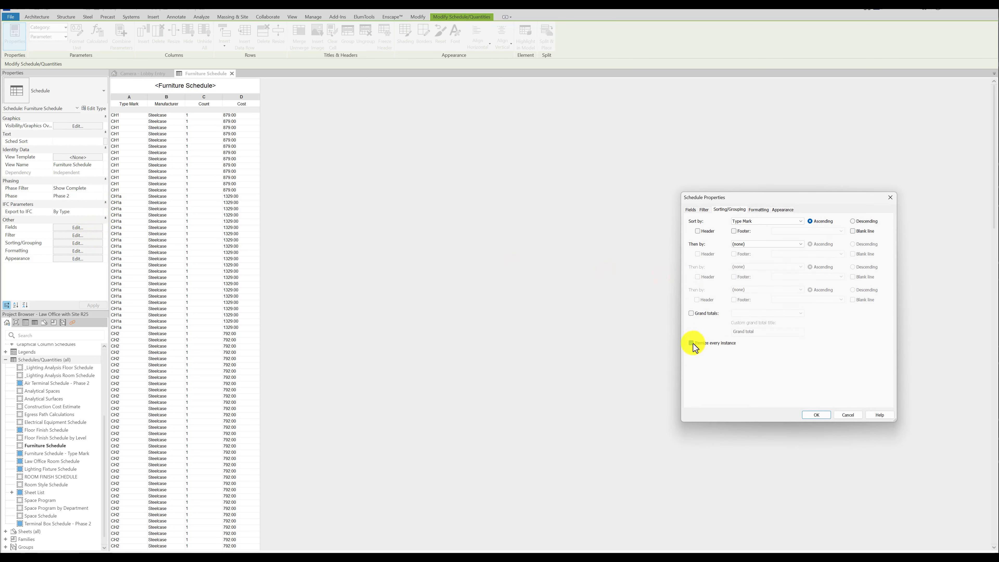
pyautogui.click(817, 415)
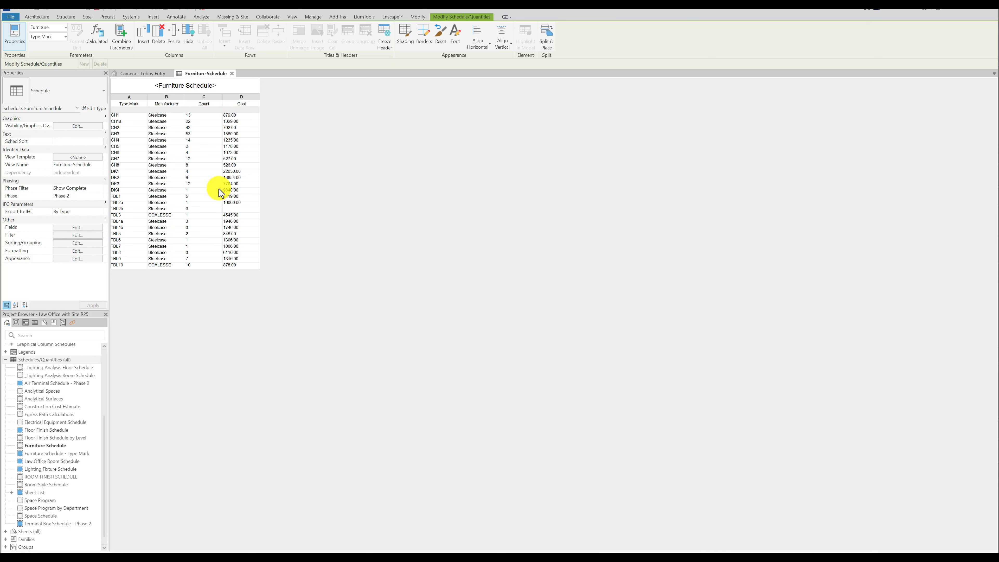
# Set the Cost field of the Furniture Schedule to calculate totals.
pyautogui.click(79, 244)
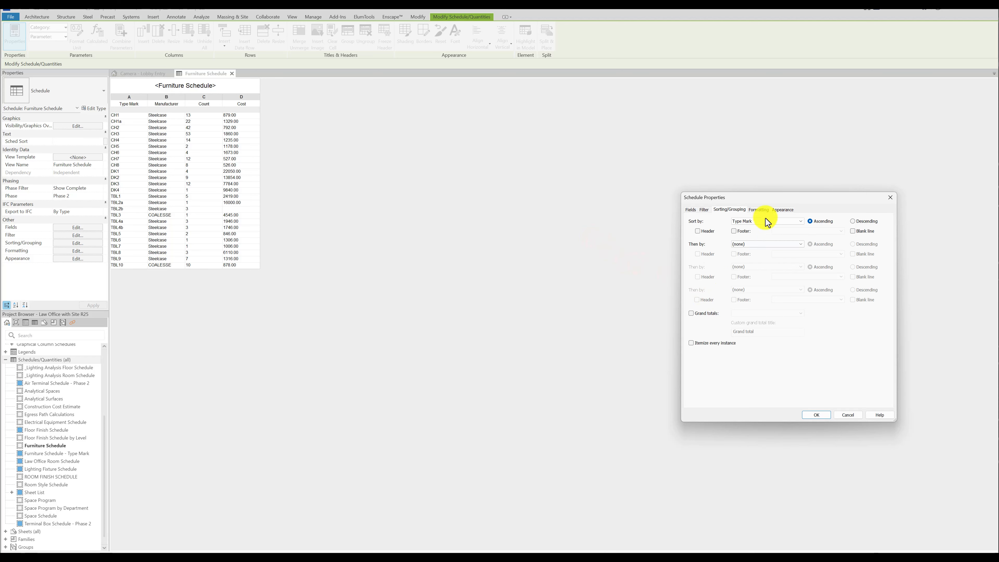
pyautogui.click(760, 209)
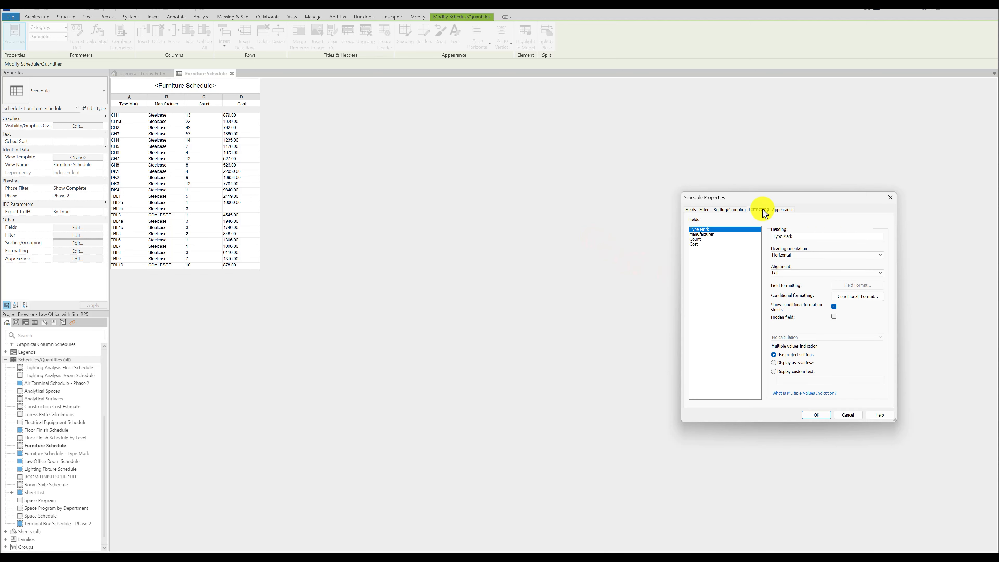
pyautogui.click(694, 245)
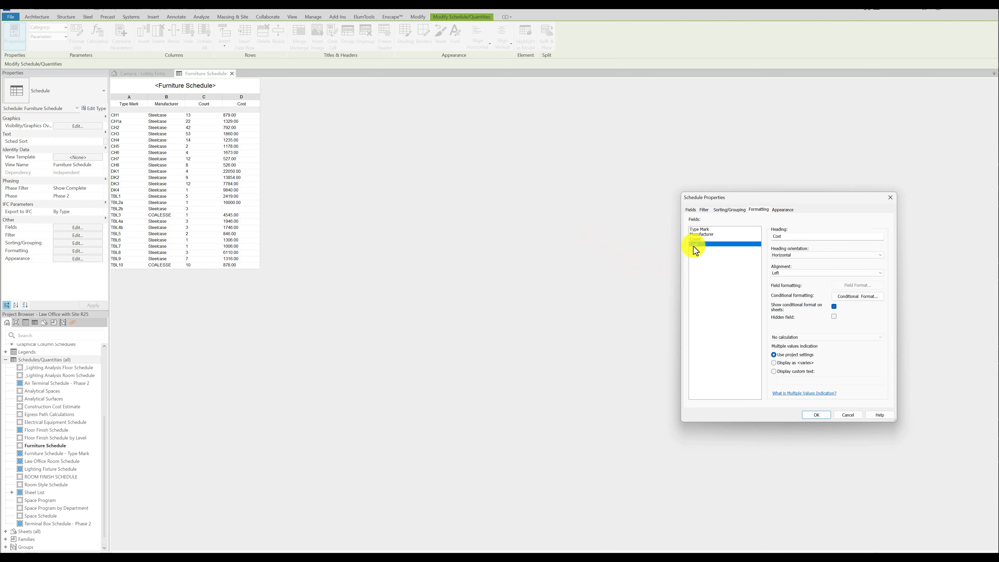
pyautogui.click(796, 337)
pyautogui.click(803, 349)
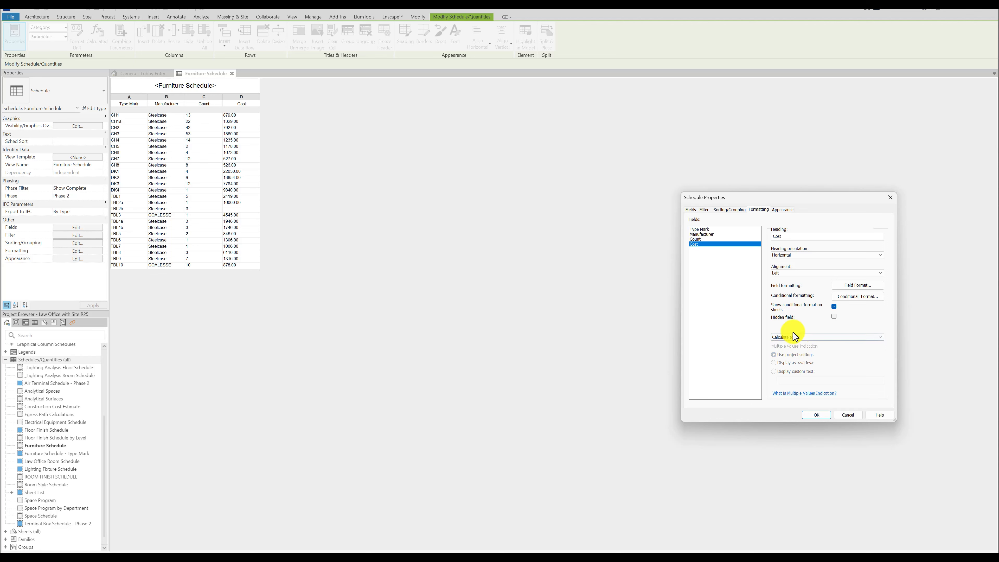
pyautogui.click(818, 415)
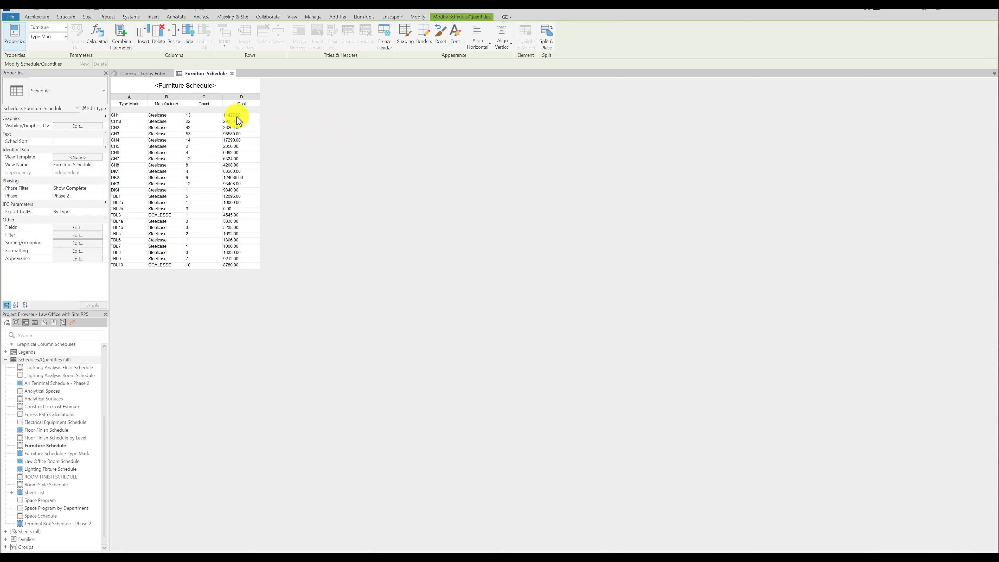
# Itemize every instance in the Furniture Schedule and enable grand totals showing title, count, and totals.
pyautogui.click(66, 244)
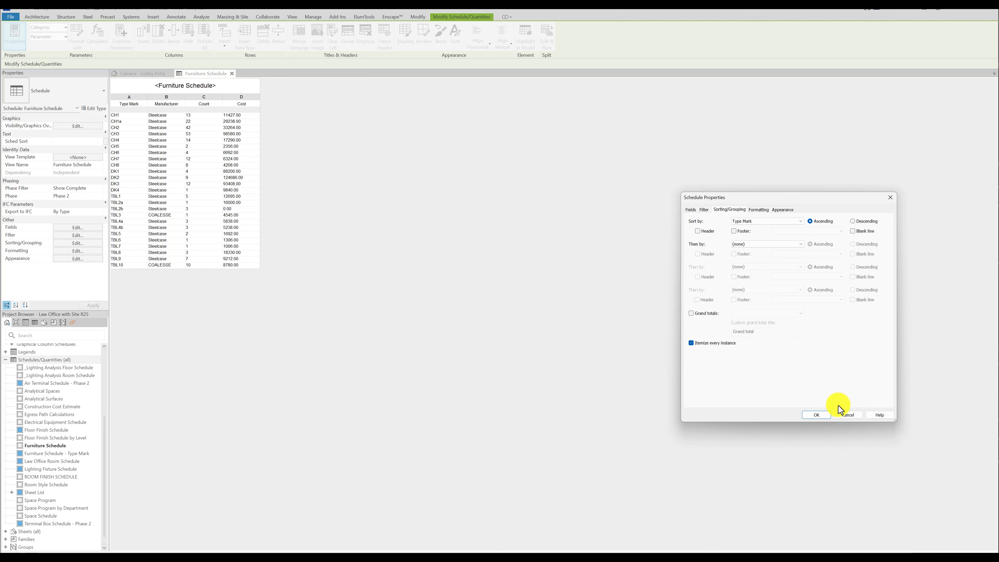
pyautogui.click(825, 415)
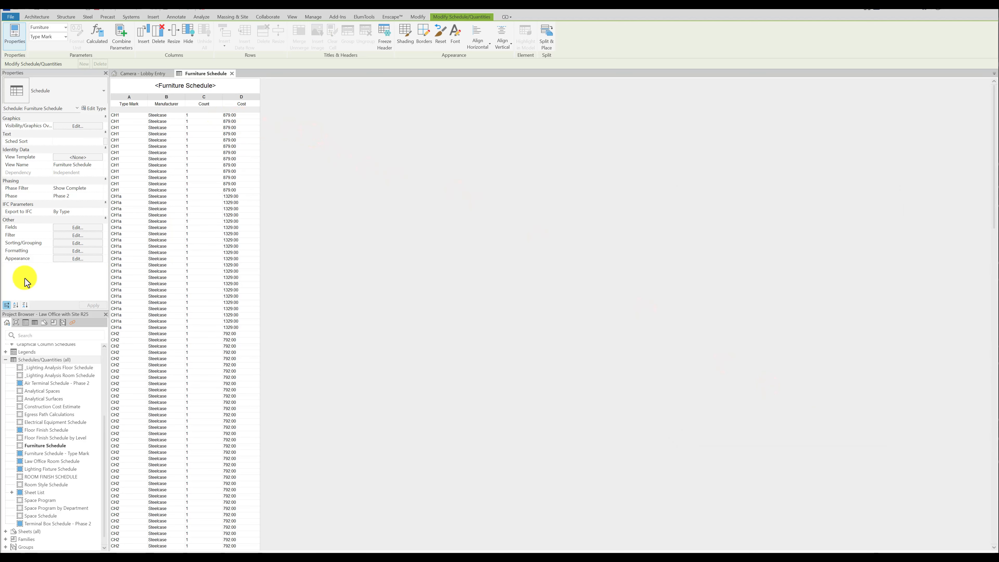
pyautogui.click(64, 243)
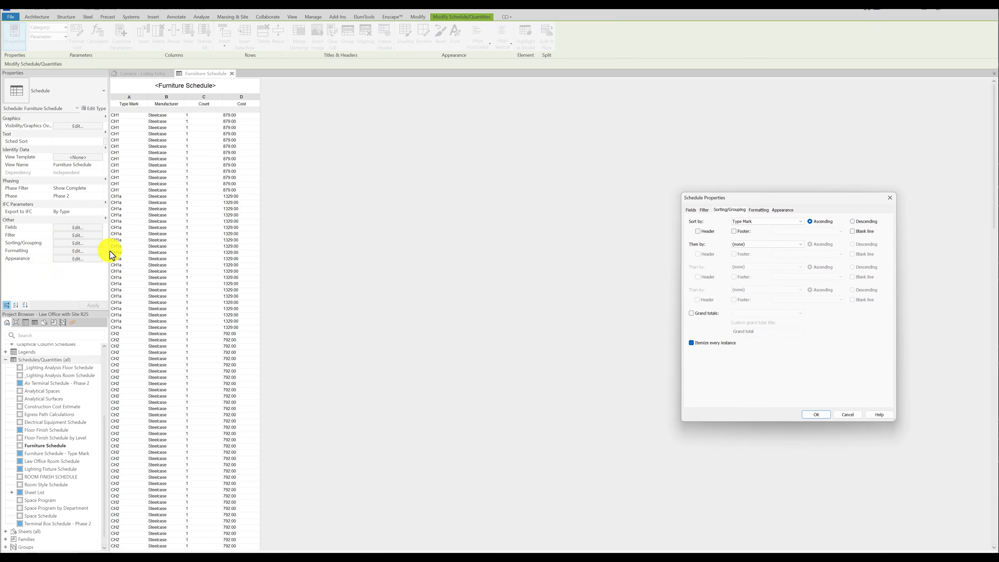
pyautogui.click(691, 313)
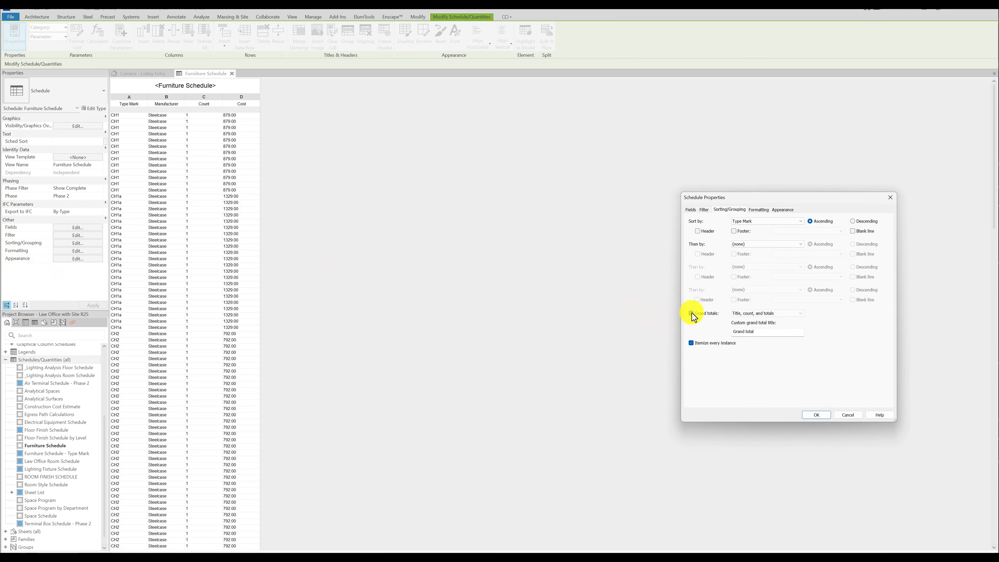
pyautogui.click(819, 415)
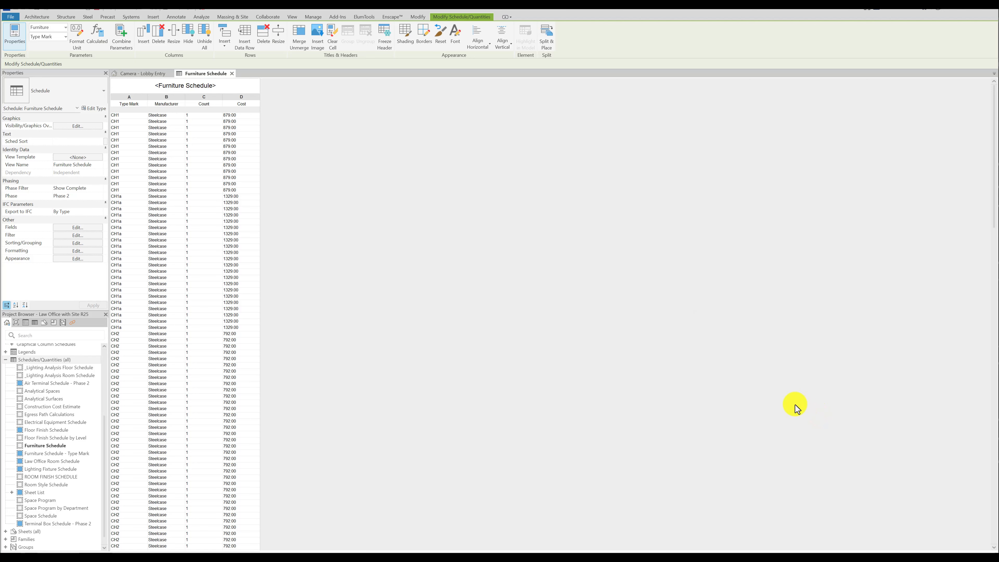
# Turn off both the grand totals and the itemizing of every instance in the Furniture Schedule.
pyautogui.click(77, 243)
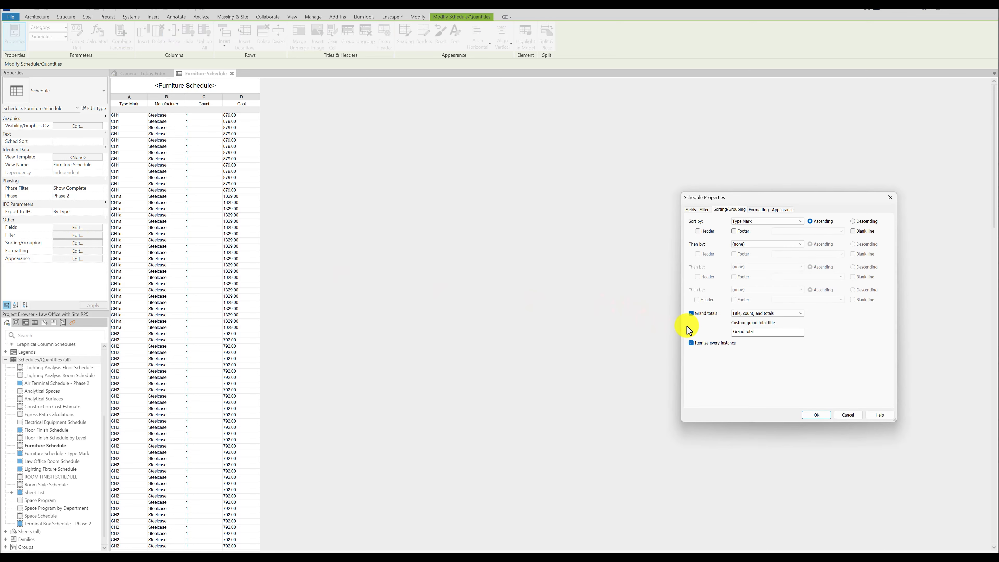
pyautogui.click(691, 314)
pyautogui.click(692, 343)
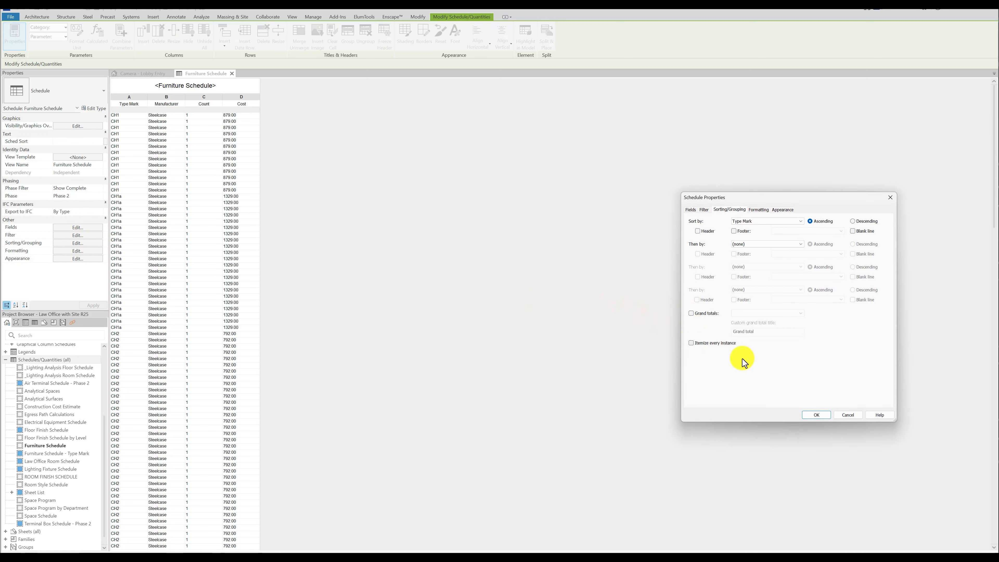
pyautogui.click(817, 415)
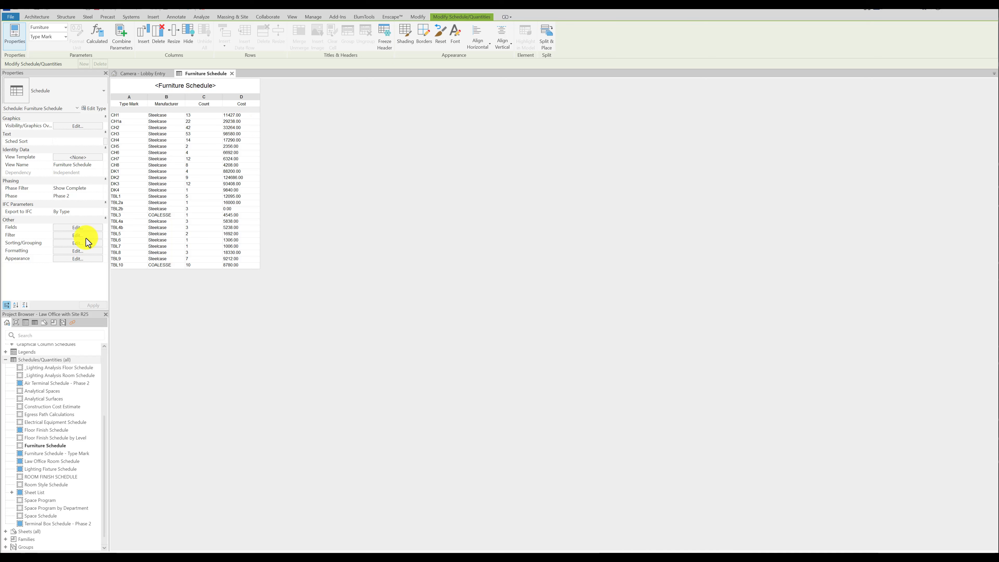
# Examine the Cost field's number format settings in the Furniture Schedule and leave them unchanged.
pyautogui.click(67, 251)
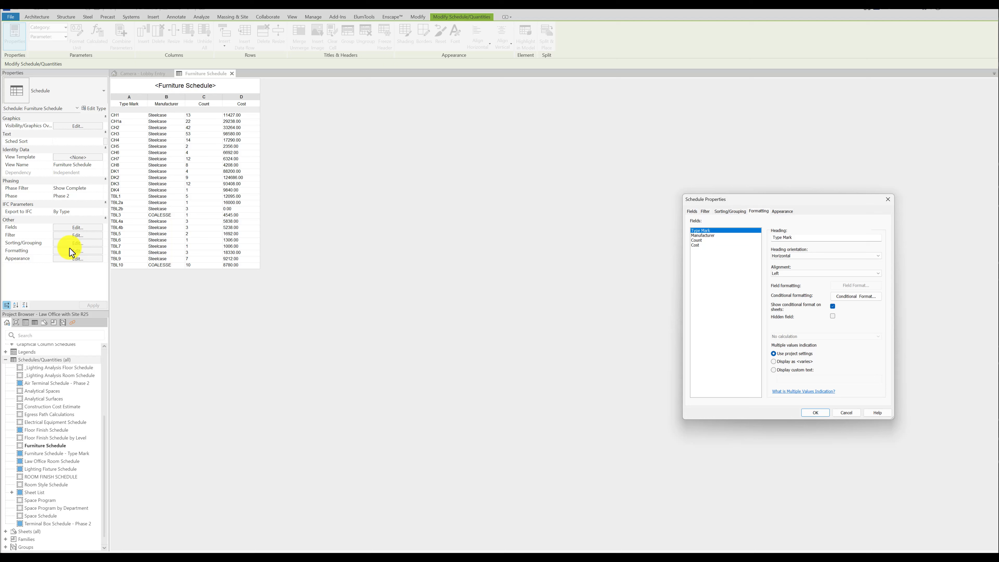
pyautogui.click(698, 244)
pyautogui.moveTo(745, 200); pyautogui.dragTo(549, 139)
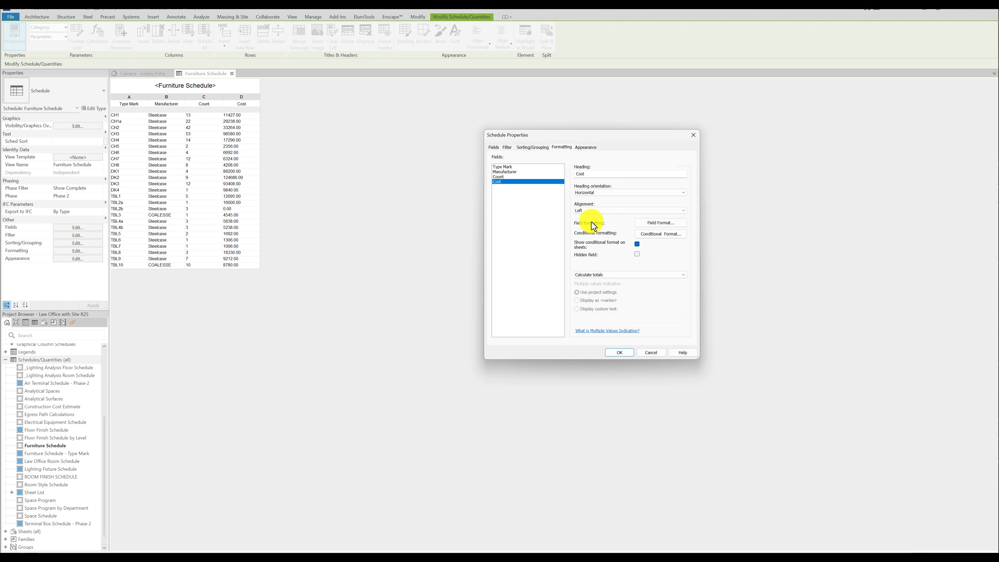
pyautogui.click(653, 224)
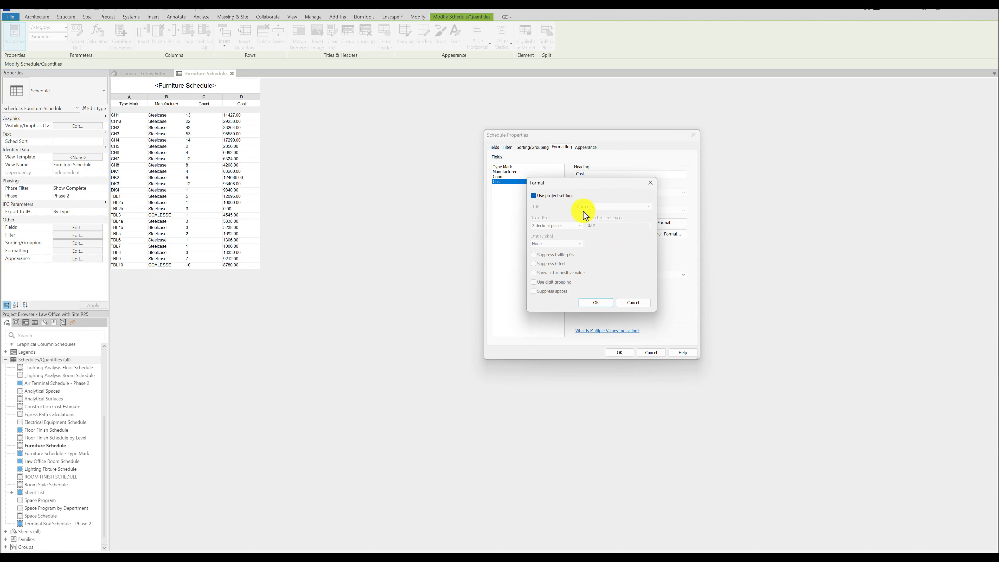
pyautogui.click(634, 303)
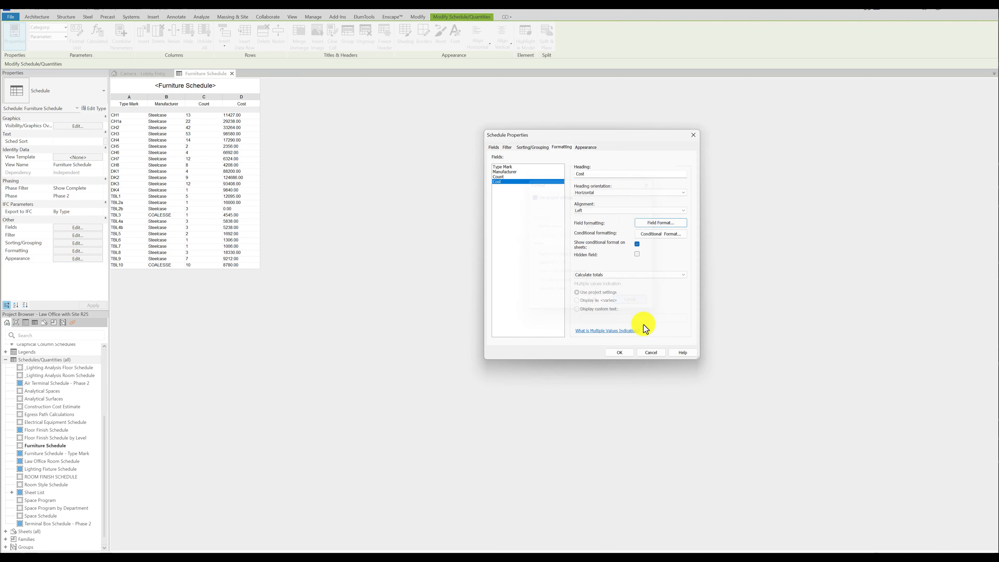
pyautogui.click(651, 352)
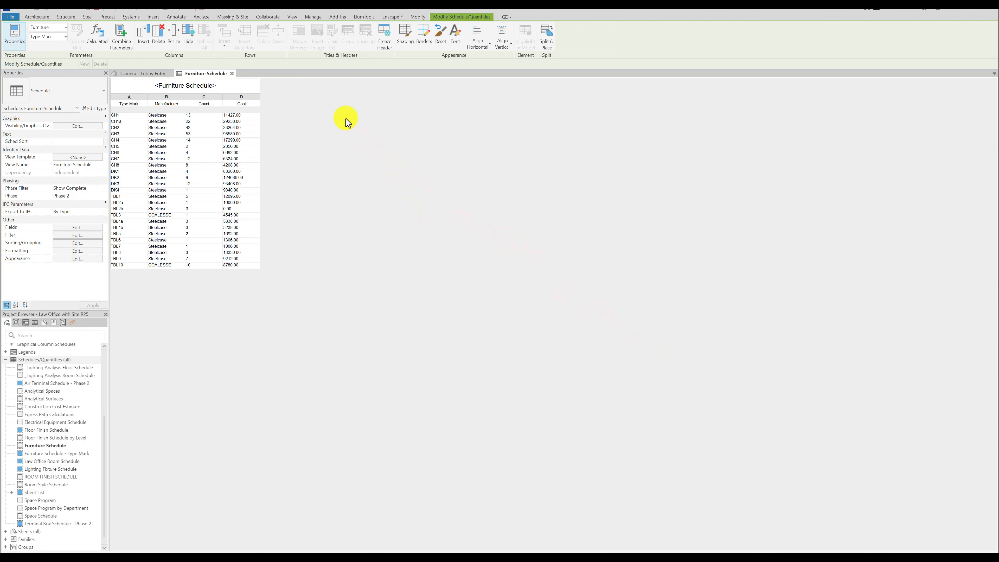
# Examine the Currency format and its unit symbol options in the project units, leaving the settings unchanged.
pyautogui.click(313, 16)
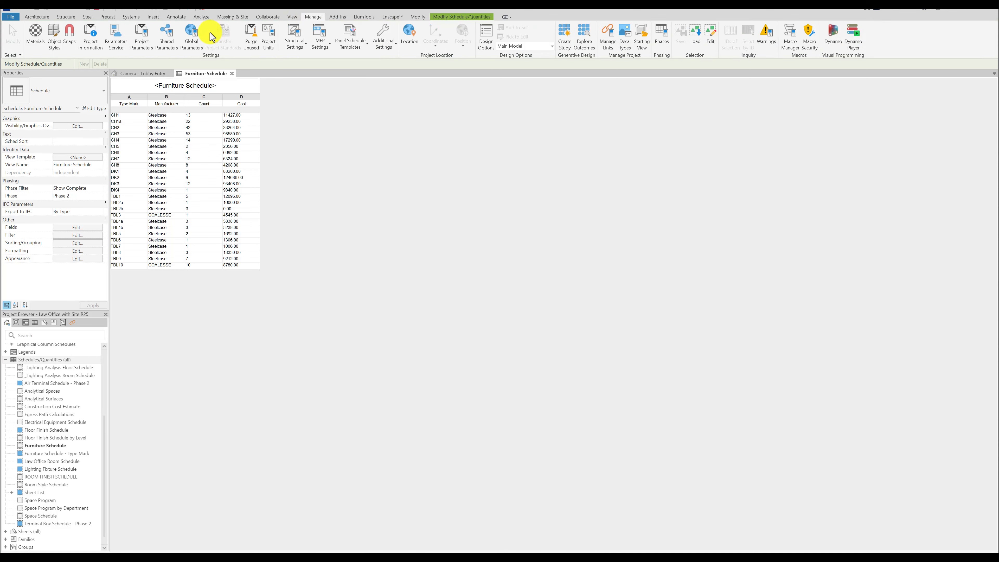
pyautogui.click(269, 37)
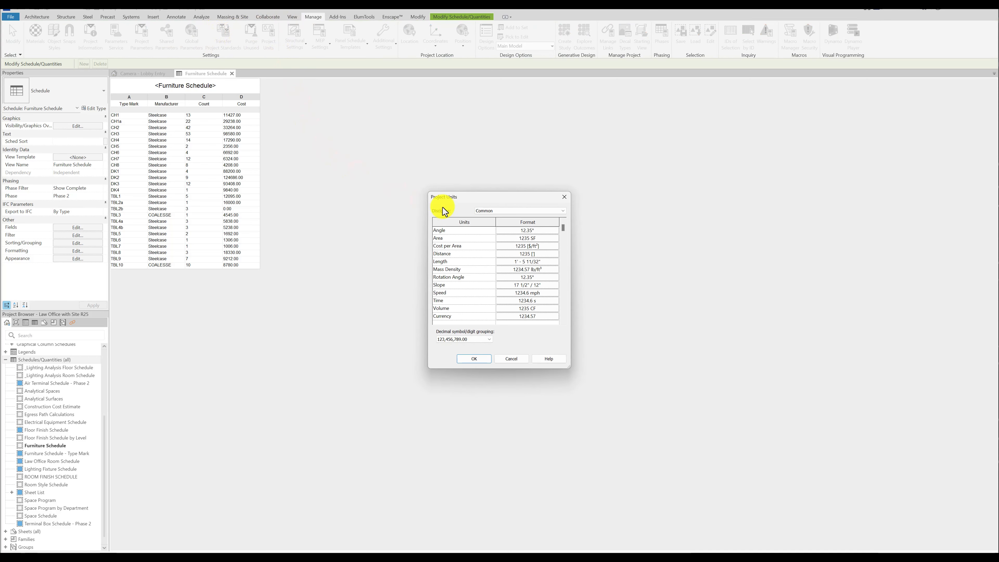
pyautogui.click(522, 209)
pyautogui.click(520, 213)
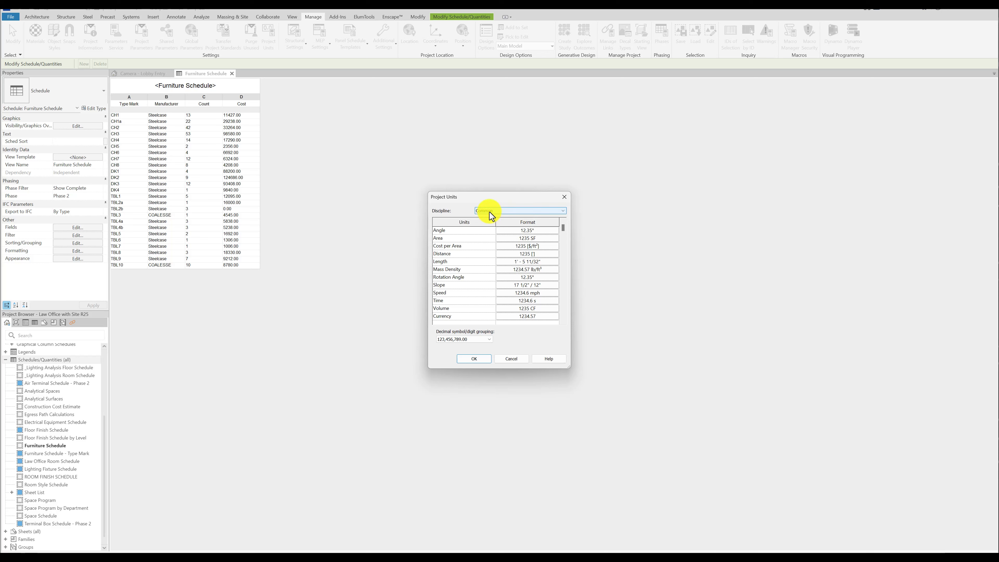
pyautogui.click(540, 317)
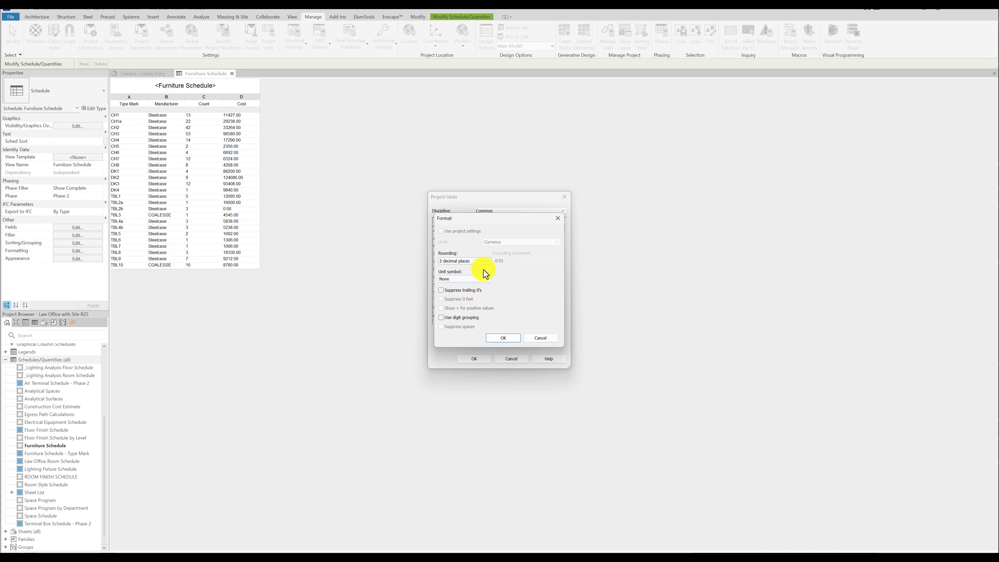
pyautogui.click(487, 278)
pyautogui.click(488, 279)
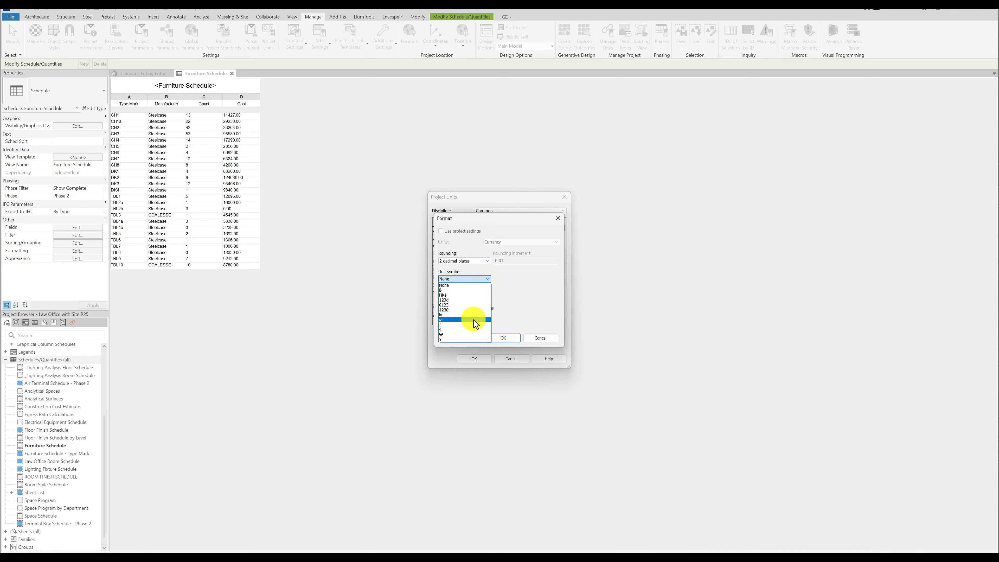
pyautogui.click(532, 282)
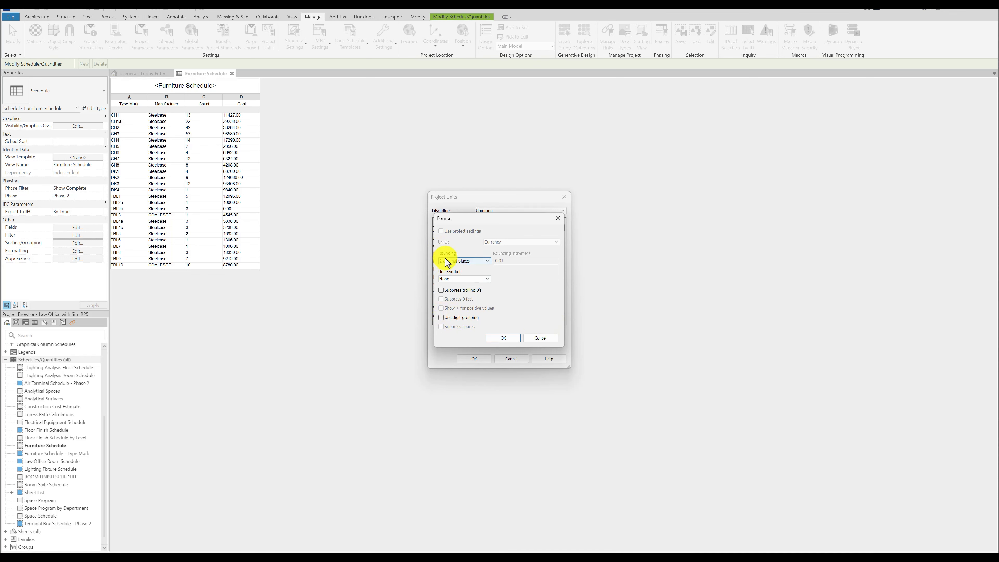
pyautogui.click(540, 337)
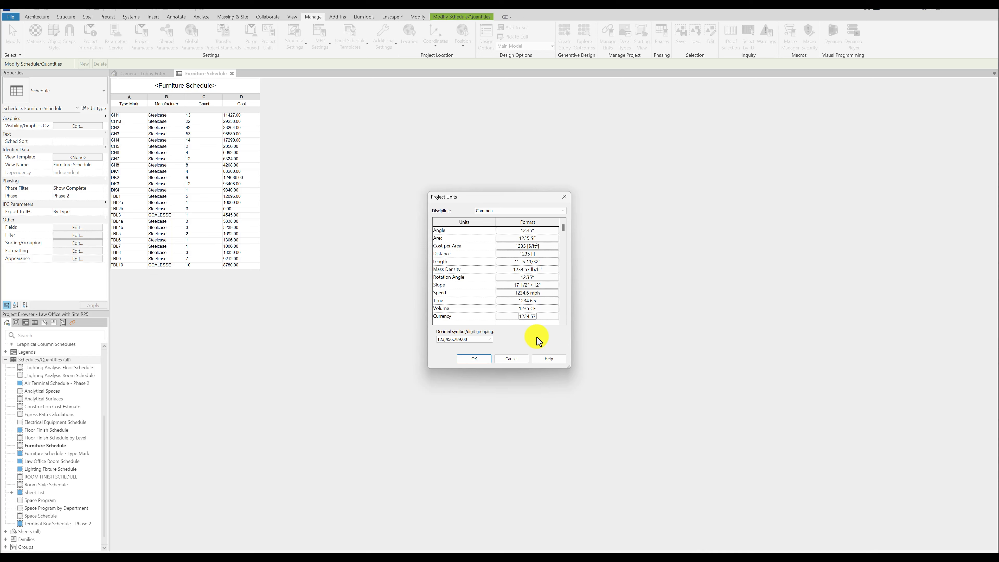
pyautogui.click(519, 359)
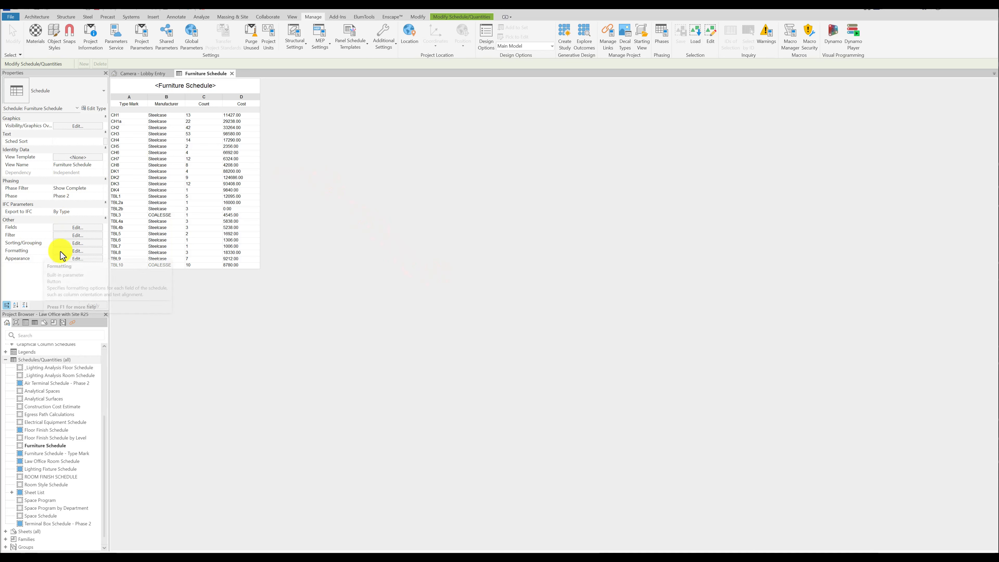
# Override the project settings for the Cost field's format with a $ unit symbol and digit grouping.
pyautogui.click(75, 251)
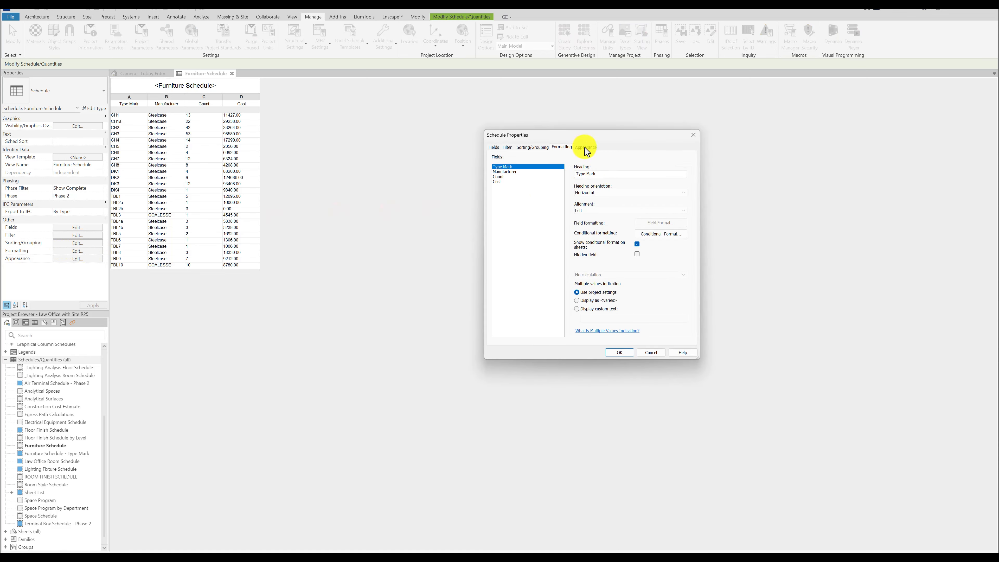
pyautogui.click(501, 181)
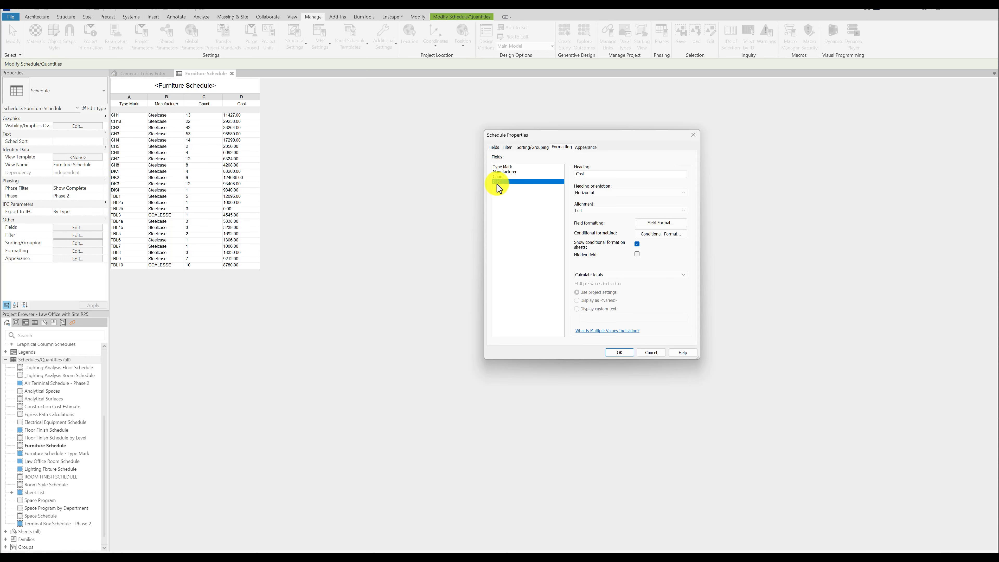
pyautogui.click(660, 223)
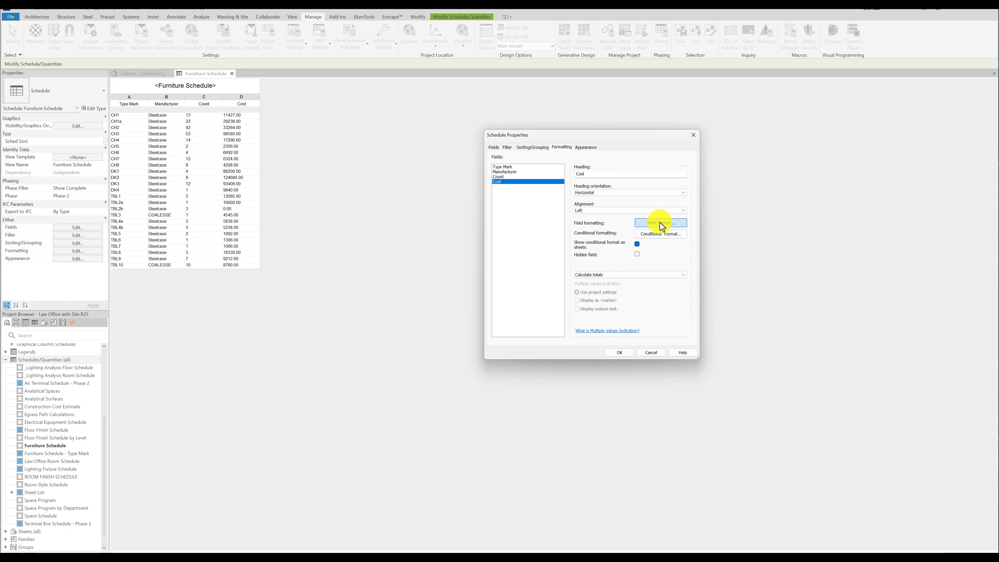
pyautogui.click(534, 195)
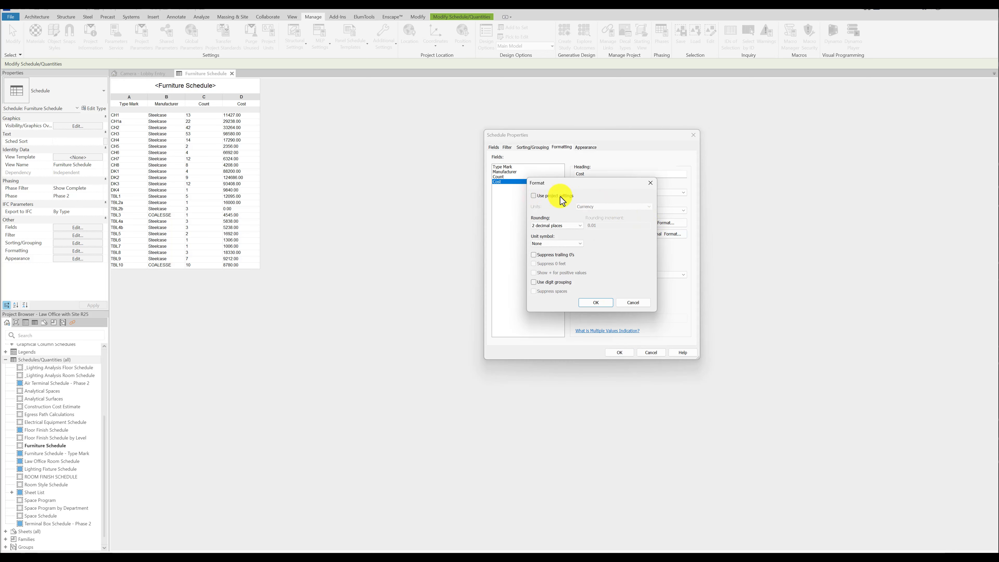
pyautogui.click(571, 243)
pyautogui.click(550, 287)
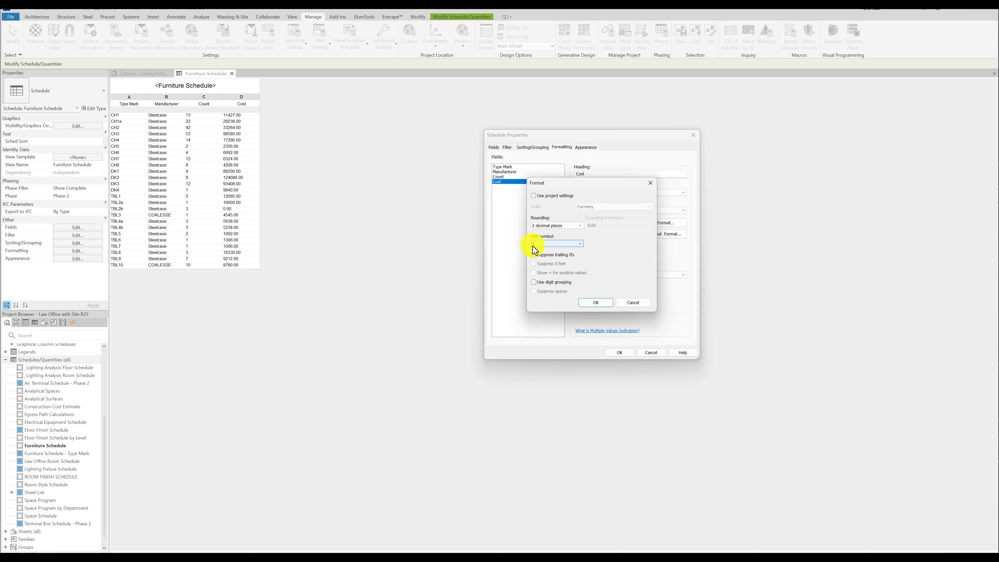
pyautogui.click(543, 284)
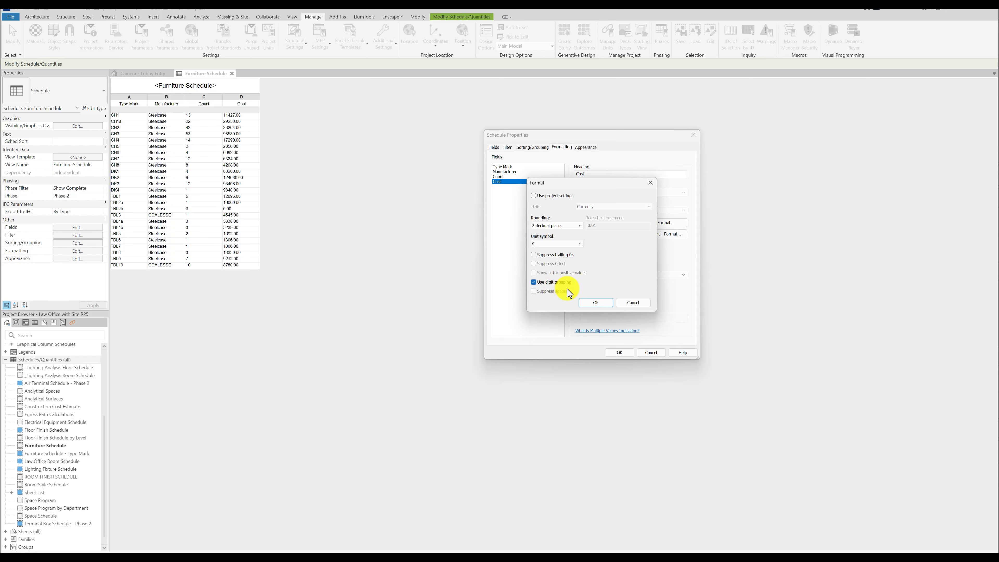
pyautogui.click(592, 303)
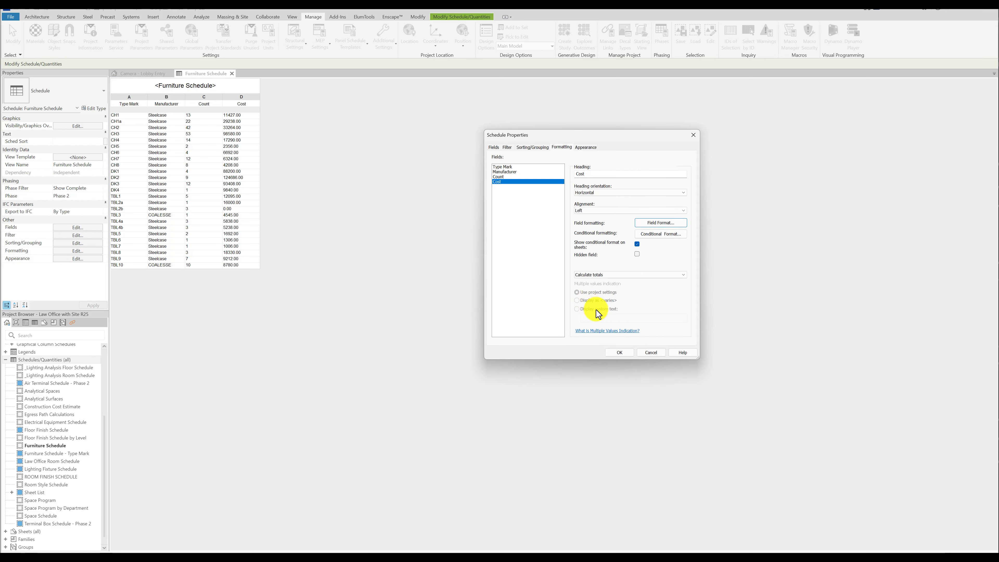
pyautogui.click(621, 353)
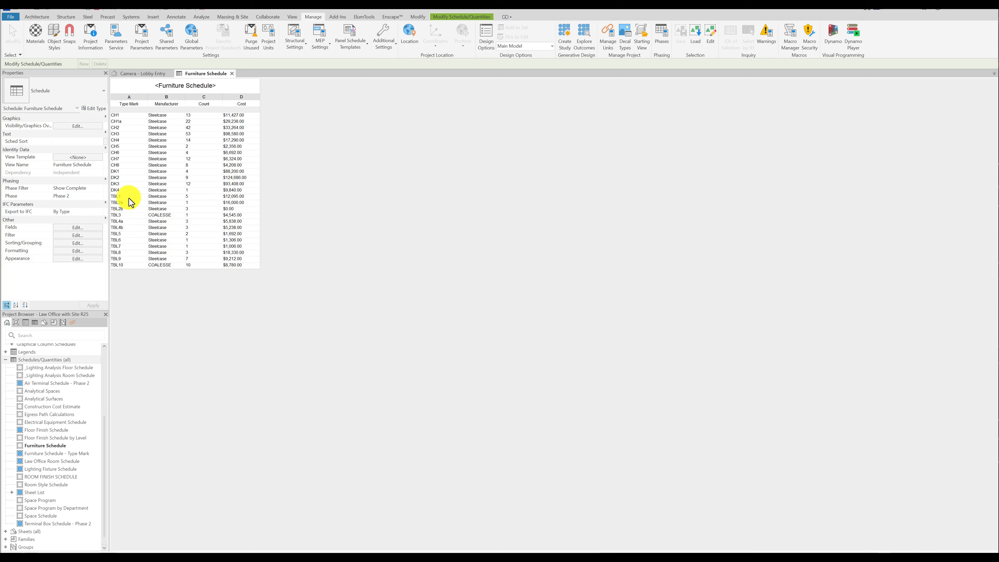
# Set the alignment of the Cost field in the Furniture Schedule to Right.
pyautogui.click(87, 251)
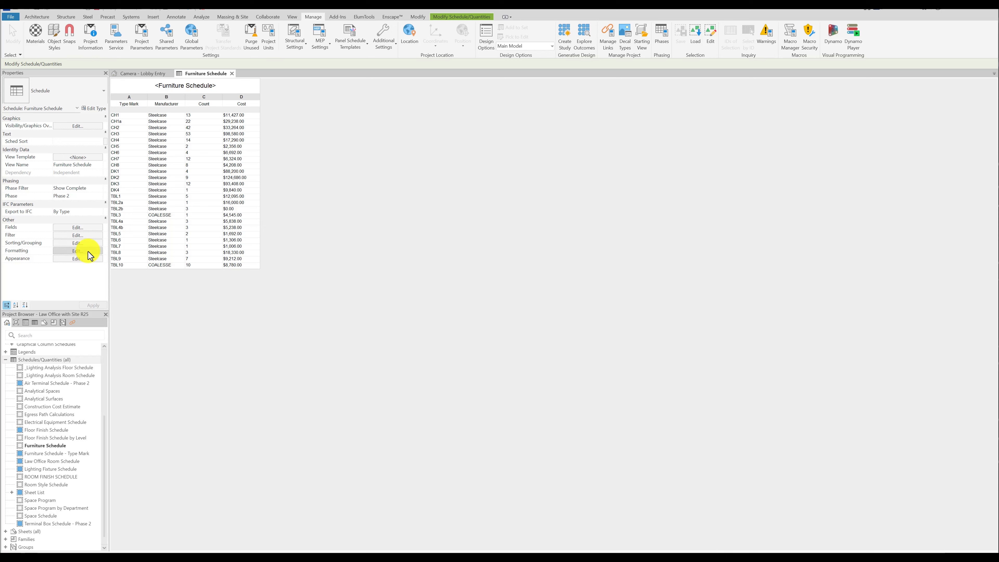
pyautogui.click(499, 182)
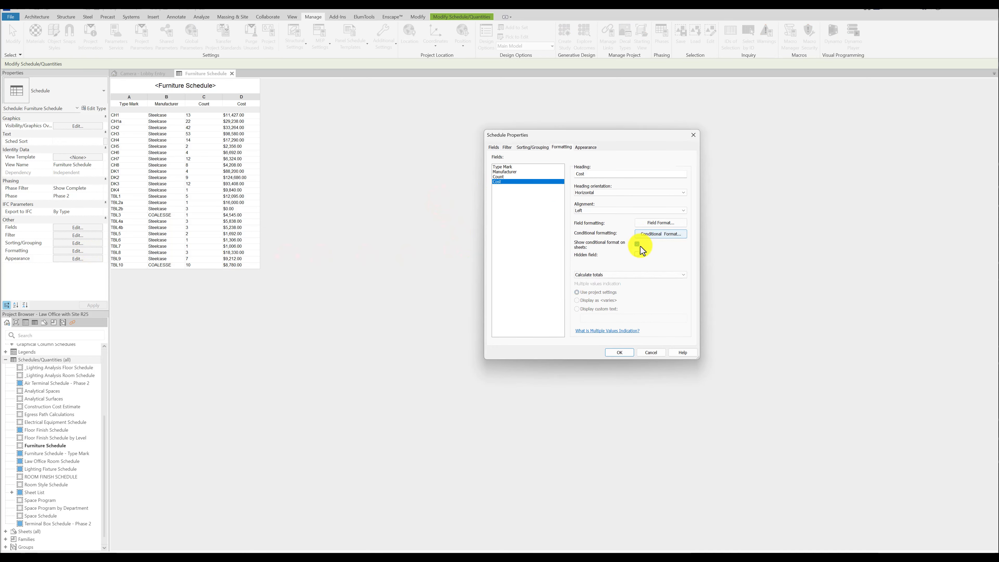
pyautogui.click(671, 211)
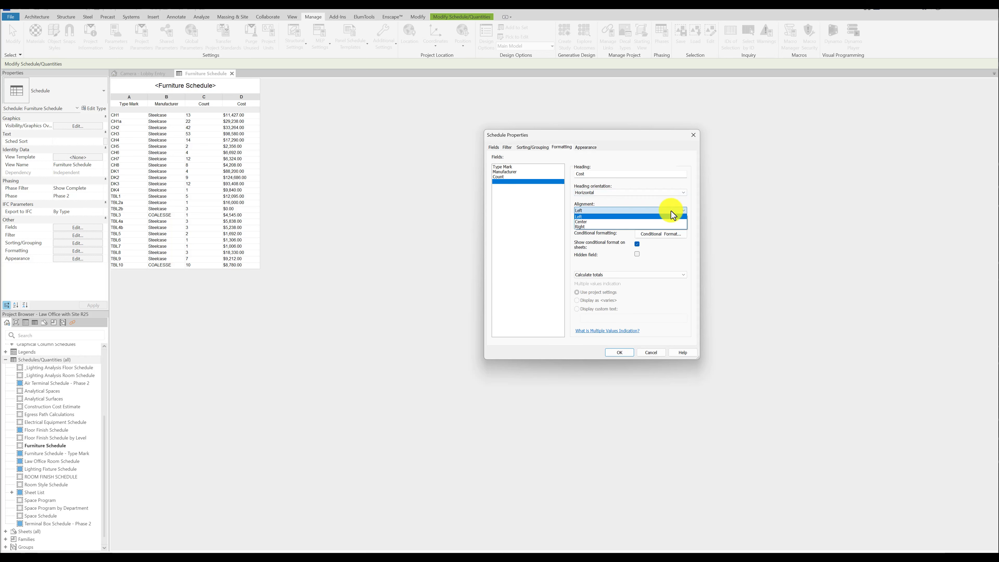
pyautogui.click(609, 226)
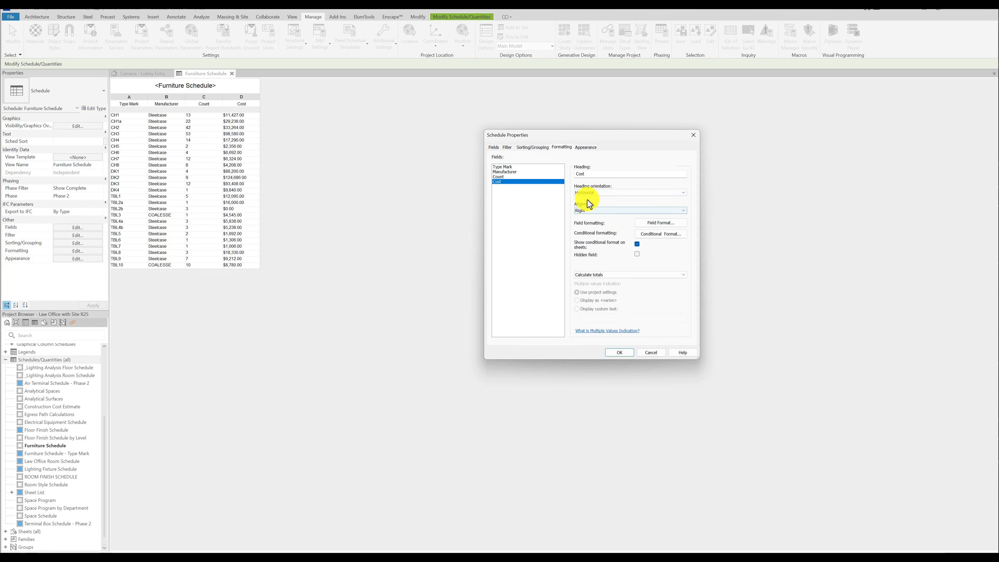
pyautogui.click(620, 353)
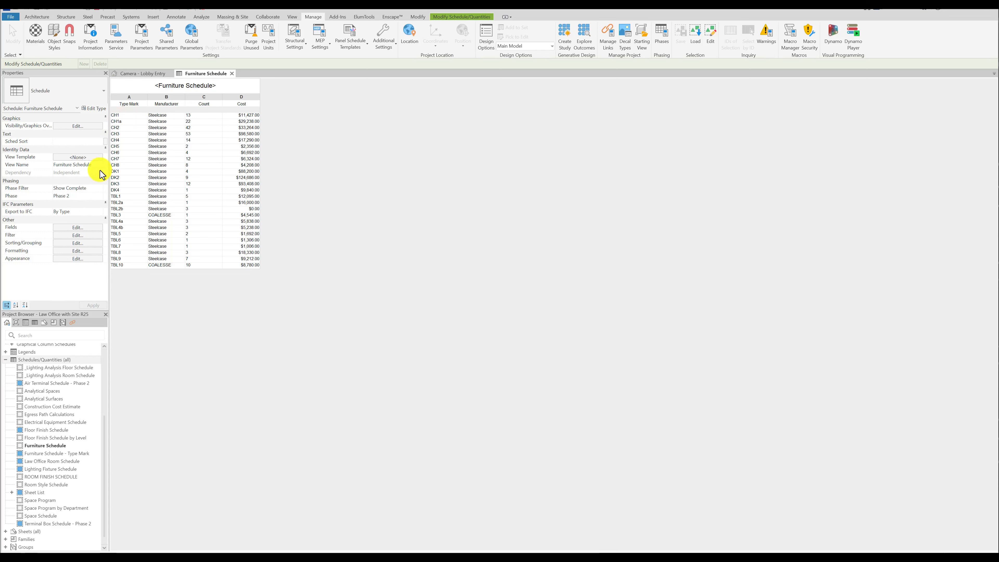
# Itemize every instance in the Furniture Schedule and add the Mark field after Cost.
pyautogui.click(84, 243)
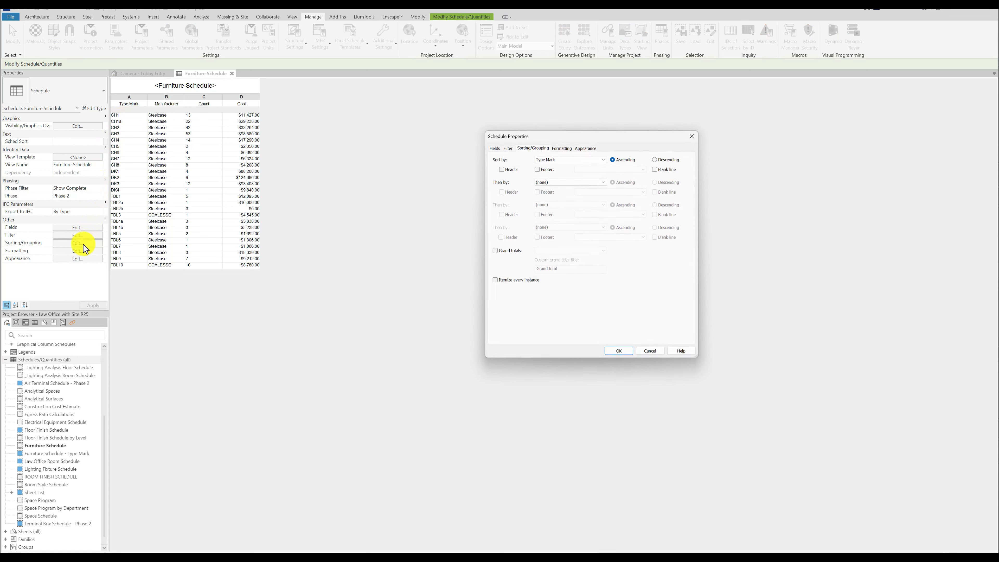
pyautogui.click(494, 281)
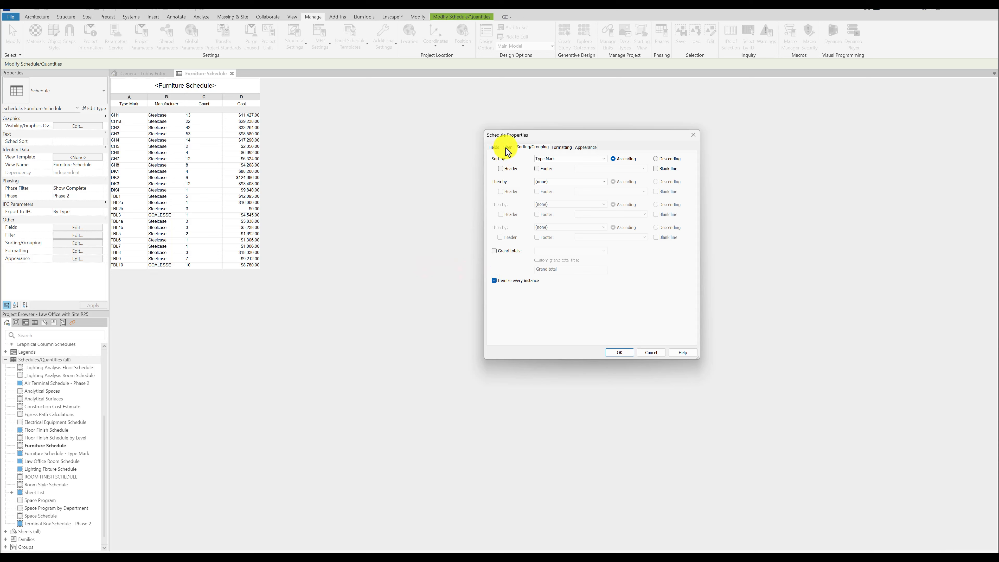
pyautogui.click(494, 148)
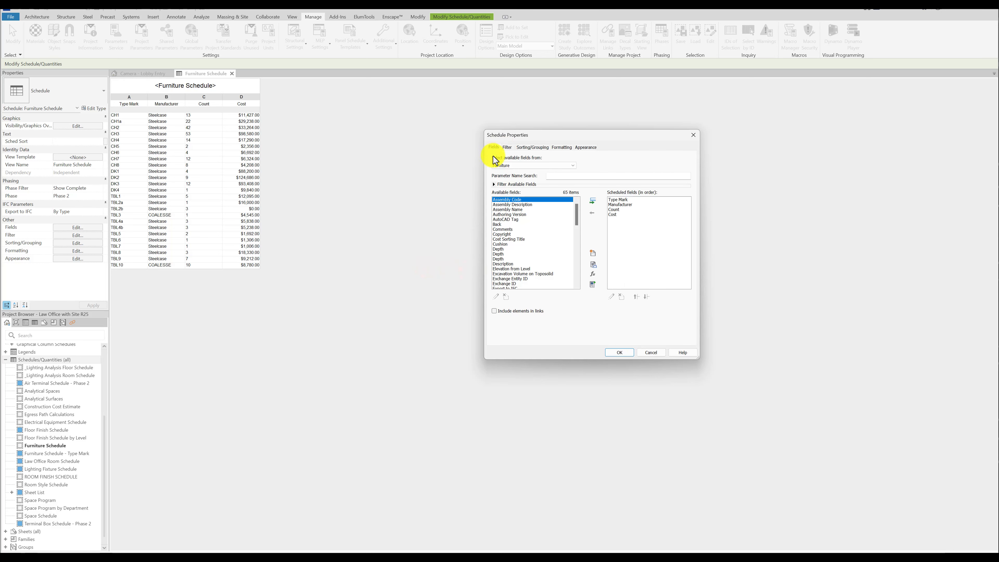
pyautogui.click(497, 238)
pyautogui.press('m')
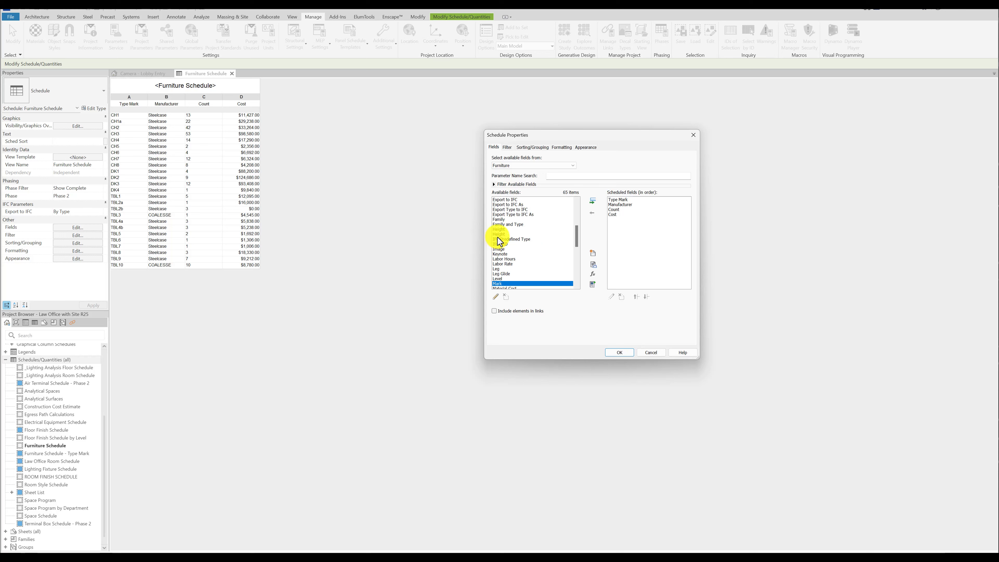
pyautogui.scroll(-1, 504, 246)
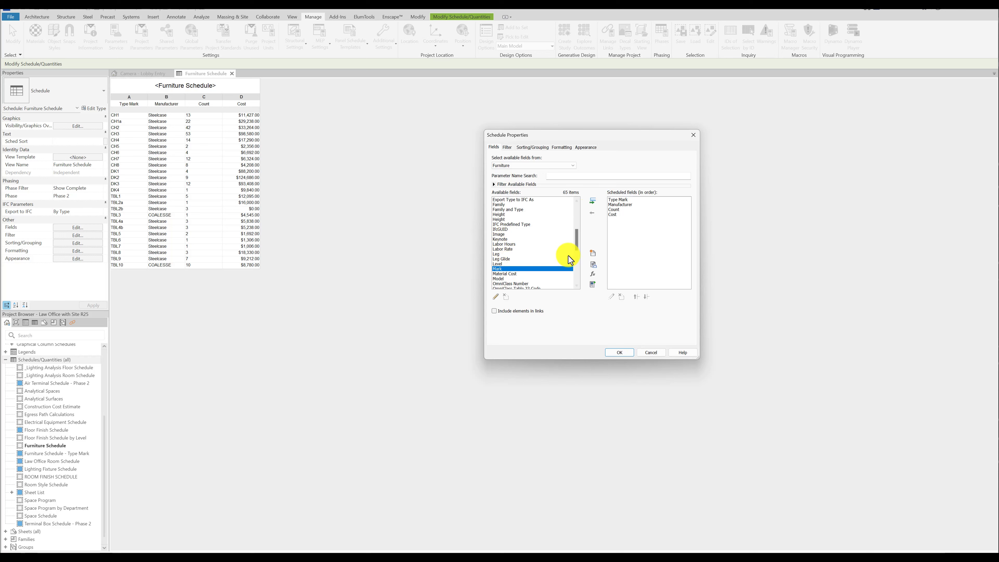
pyautogui.doubleClick(499, 269)
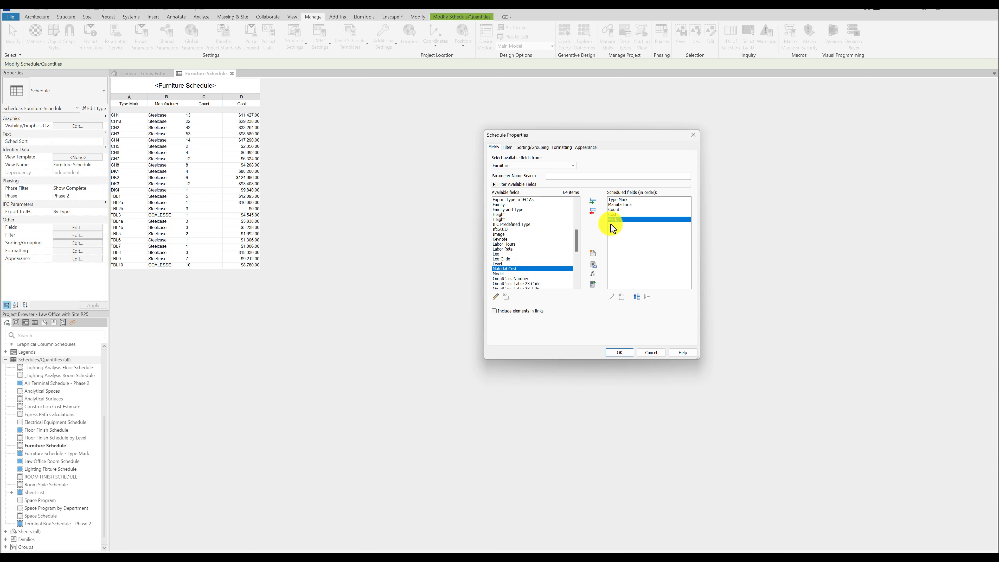
pyautogui.click(619, 352)
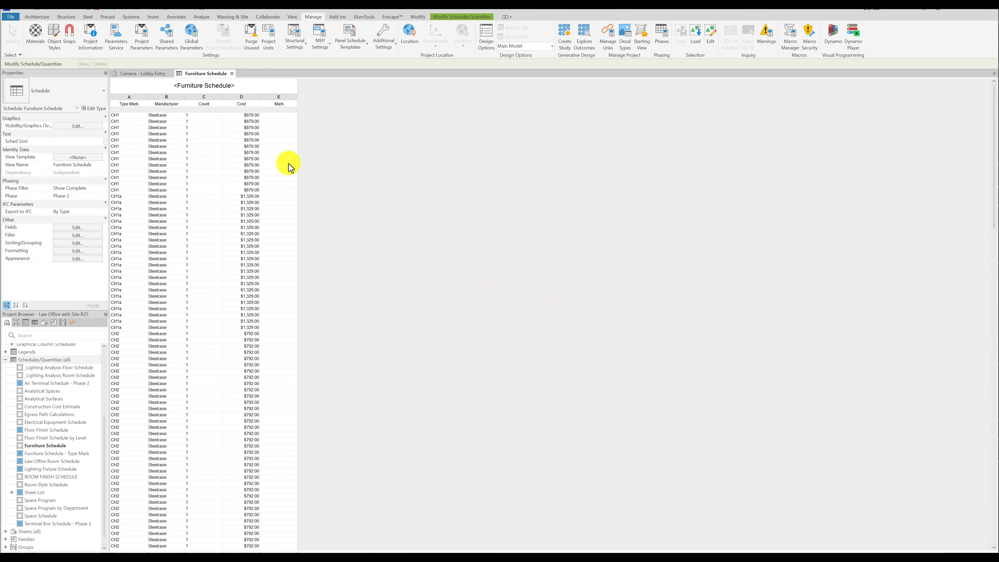
# Enter the Mark values 123, 234 and 345 for the first three CH1 rows of the Furniture Schedule.
pyautogui.click(279, 115)
pyautogui.write('123')
pyautogui.click(279, 121)
pyautogui.write('234')
pyautogui.click(279, 128)
pyautogui.write('345')
pyautogui.click(278, 147)
# Turn off itemizing every instance in the Furniture Schedule, keeping the sort by Type Mark.
pyautogui.click(75, 227)
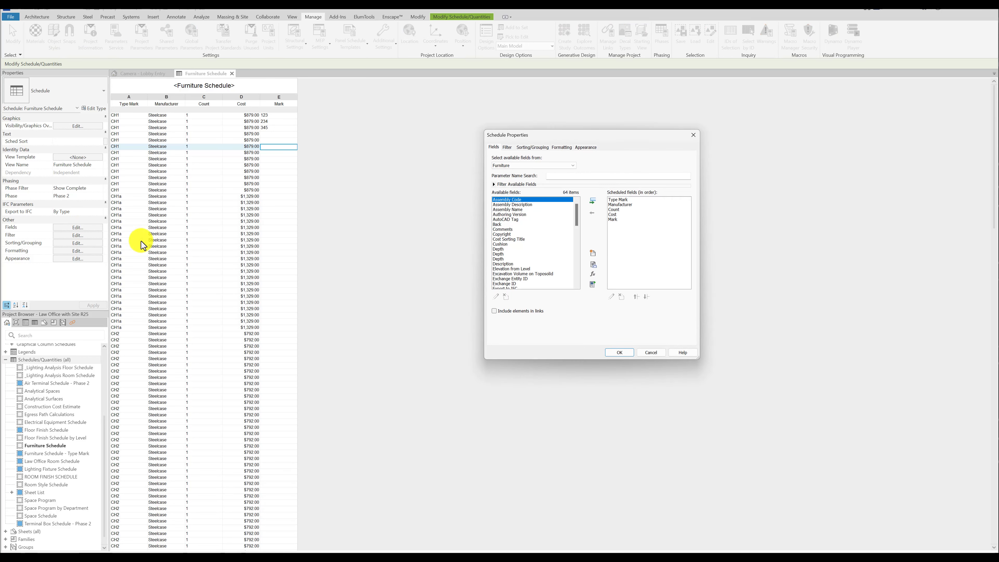
pyautogui.click(533, 147)
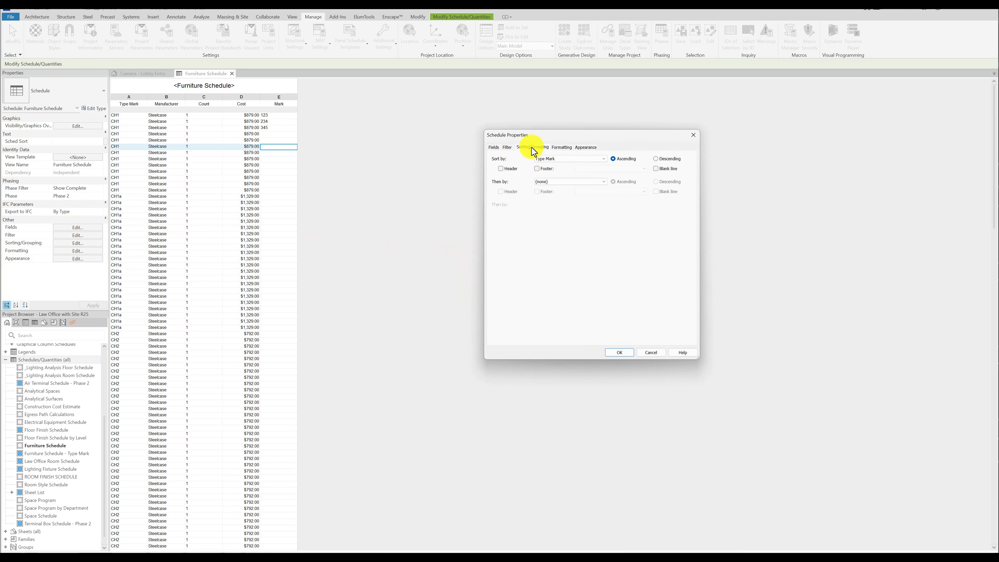
pyautogui.click(494, 280)
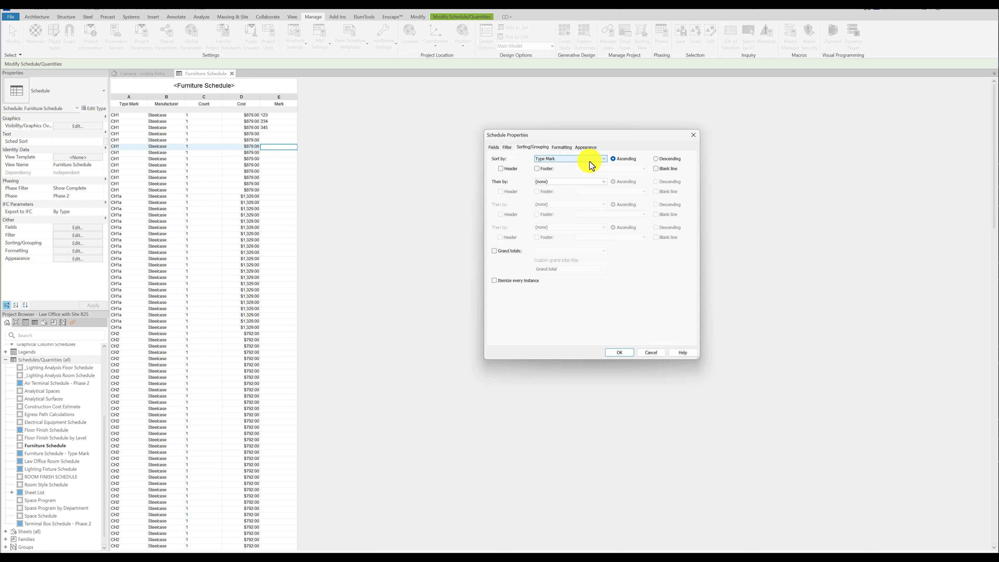
pyautogui.click(603, 159)
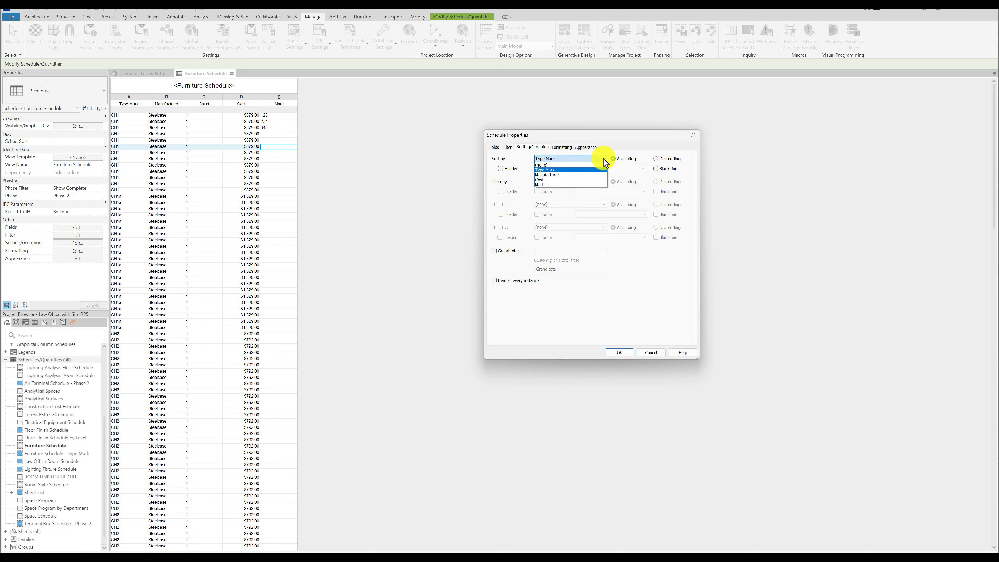
pyautogui.click(604, 160)
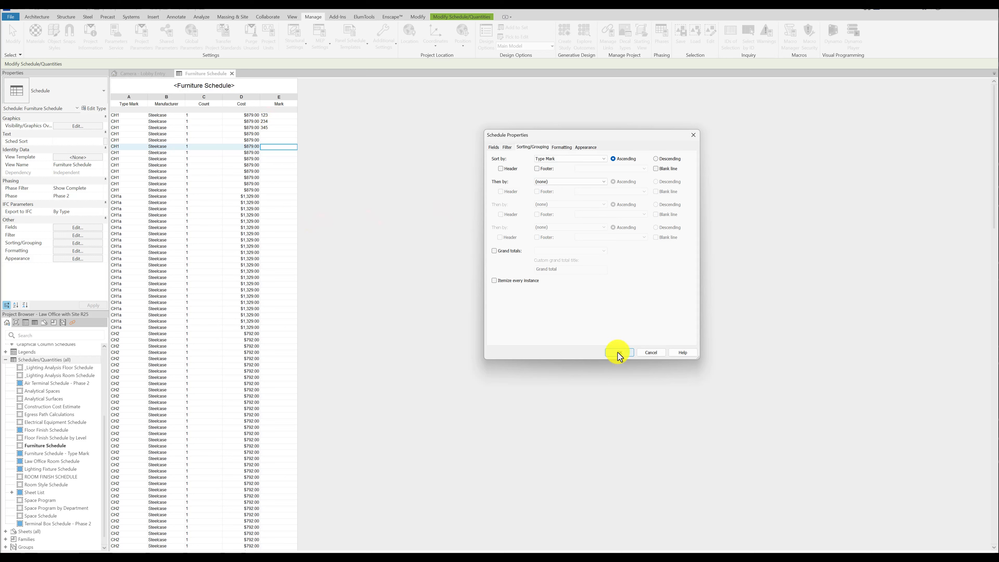
# Set the Mark field's multiple values indication in the Furniture Schedule to the custom text "FIX THIS!!".
pyautogui.click(73, 251)
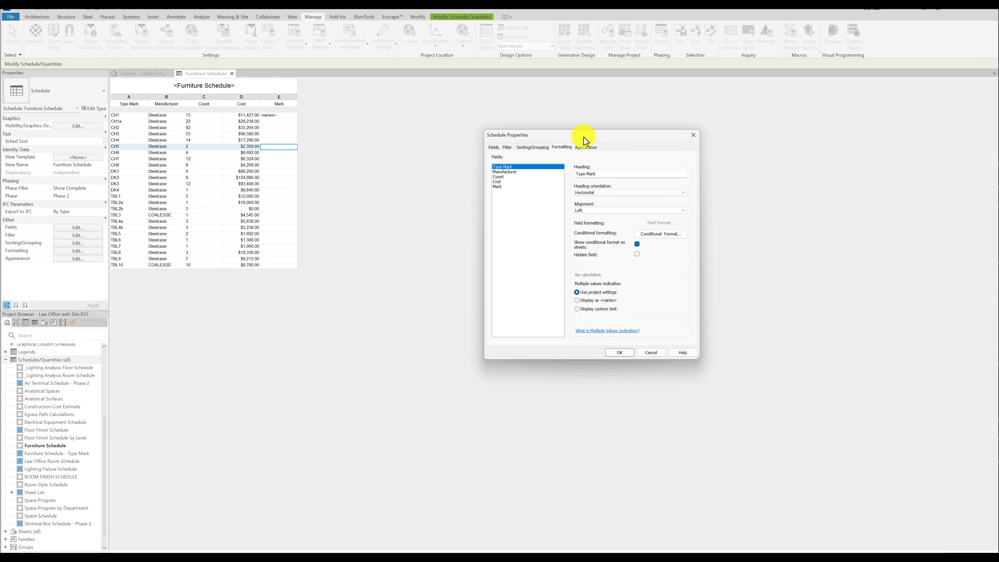
pyautogui.moveTo(580, 138); pyautogui.dragTo(613, 113)
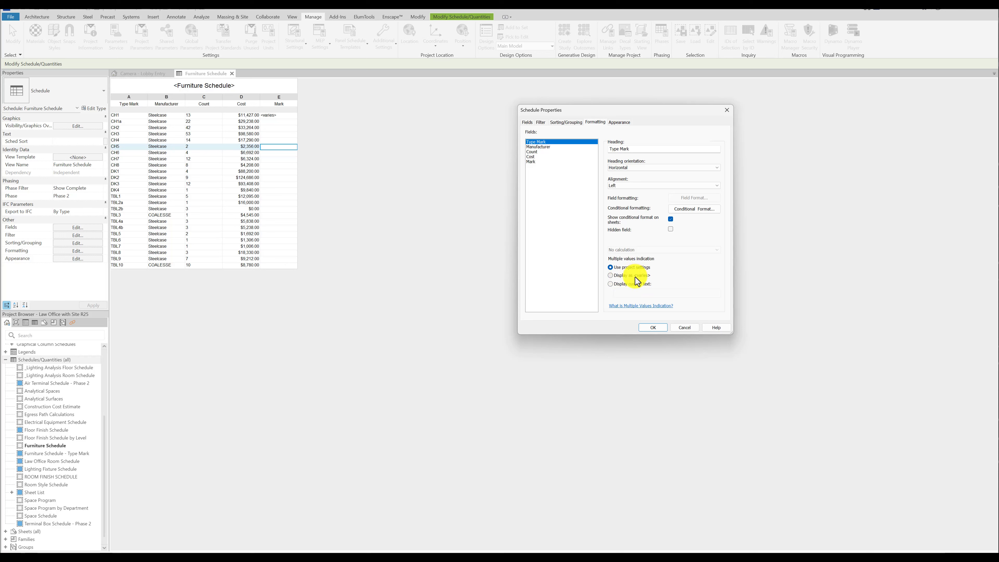
pyautogui.click(611, 284)
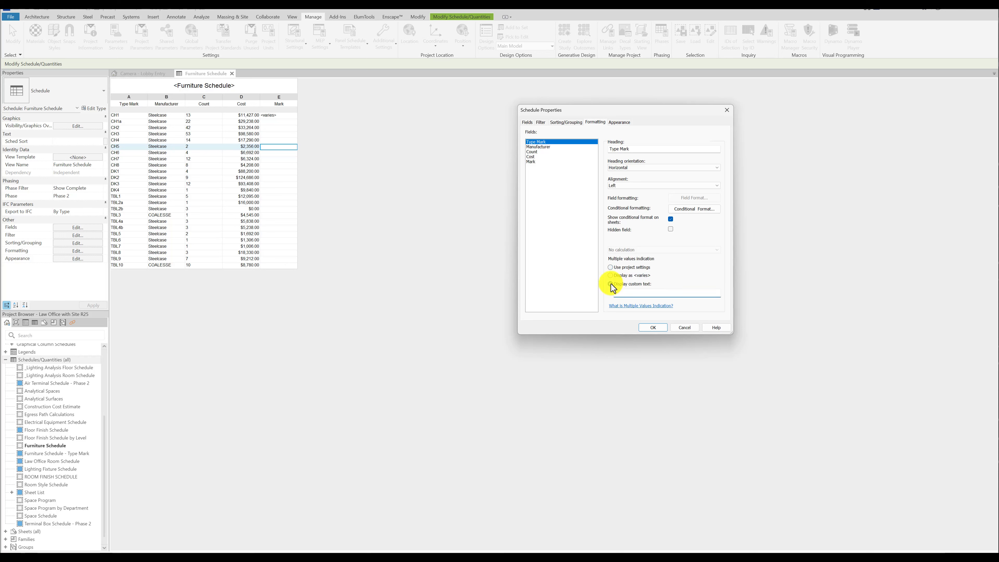
pyautogui.click(619, 269)
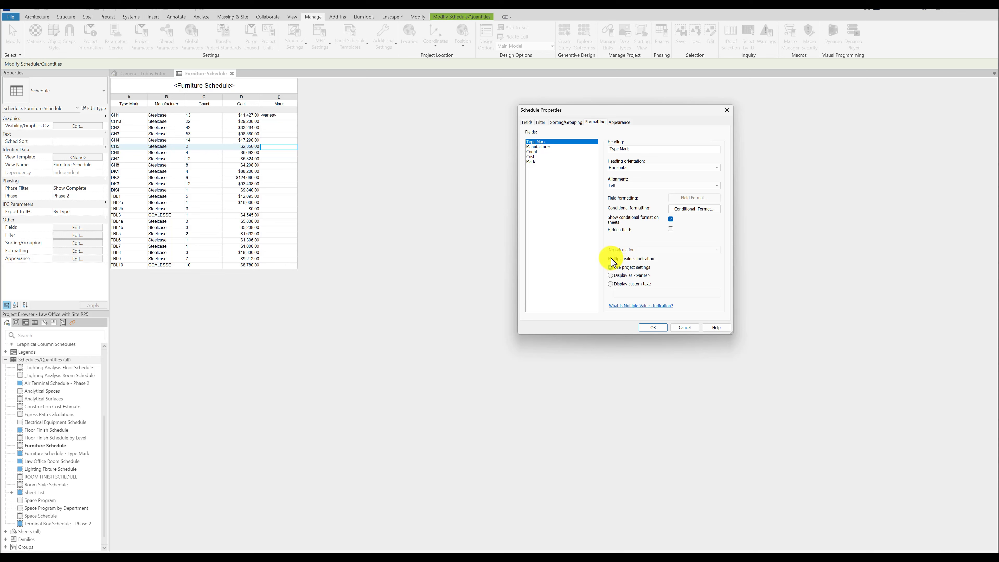
pyautogui.click(532, 161)
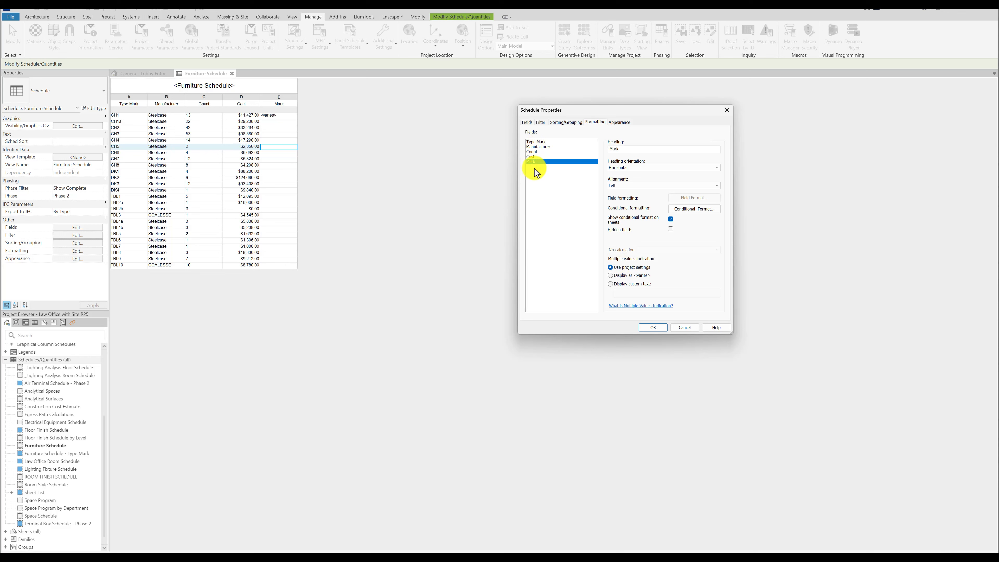
pyautogui.click(610, 284)
pyautogui.click(625, 292)
pyautogui.write('FIX THIS!!!')
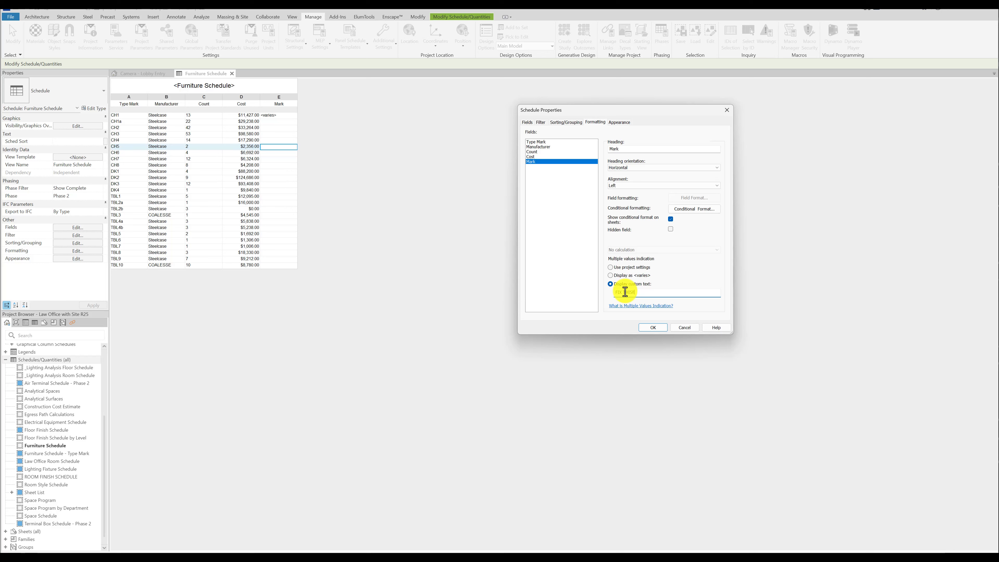
pyautogui.click(653, 327)
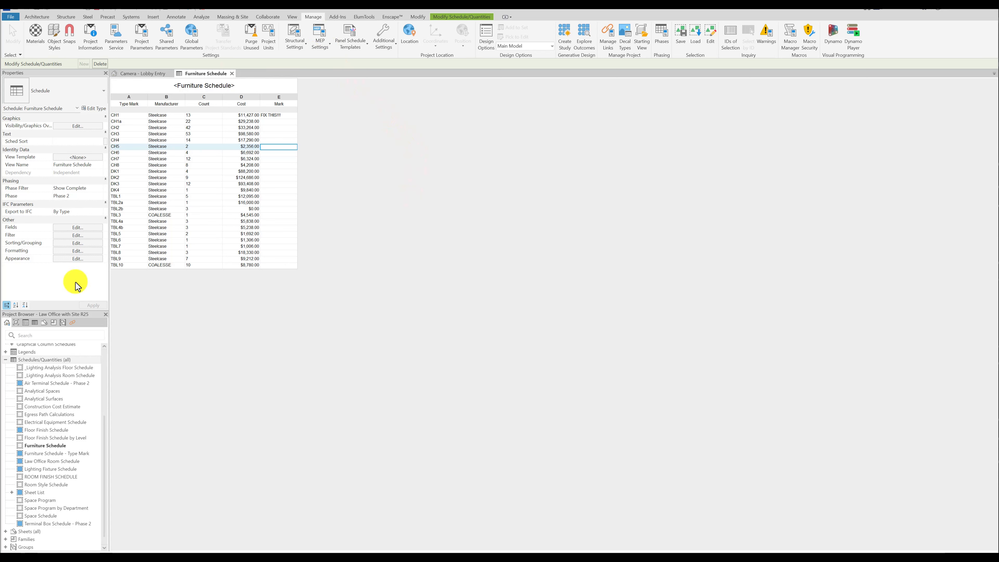
# Expand the list of floor plan views in the Project Browser.
pyautogui.scroll(4, 38, 388)
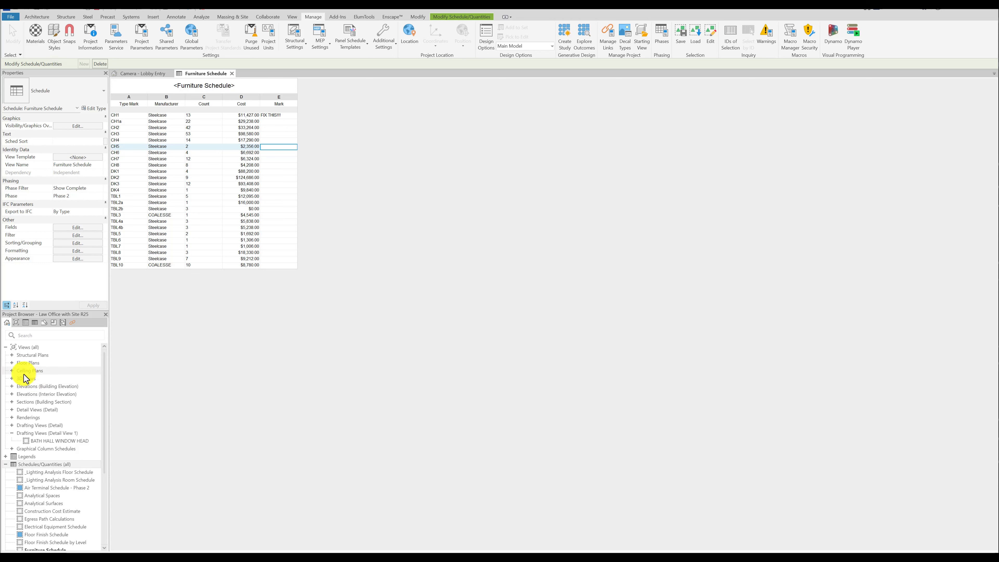
pyautogui.click(12, 364)
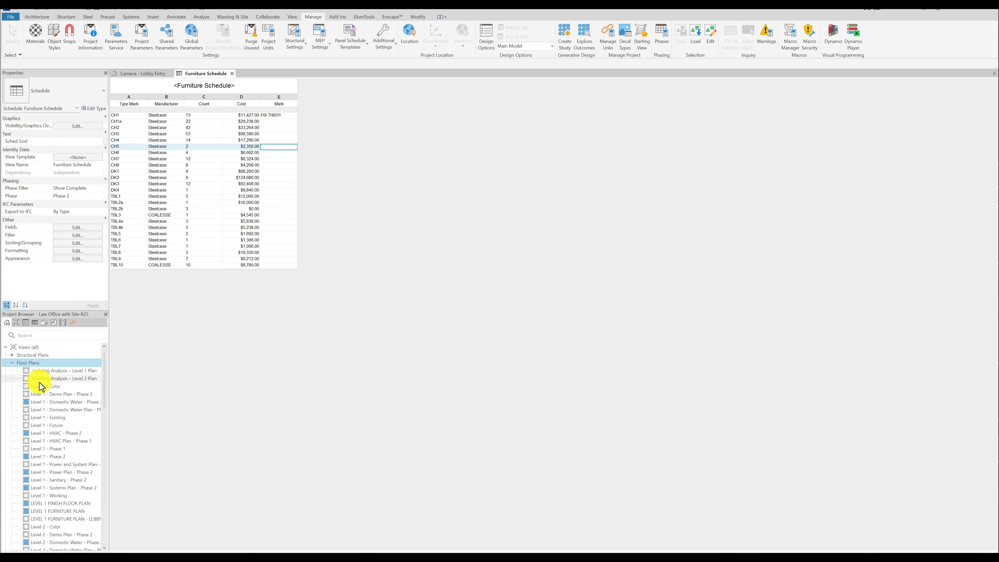
pyautogui.click(60, 426)
pyautogui.doubleClick(60, 427)
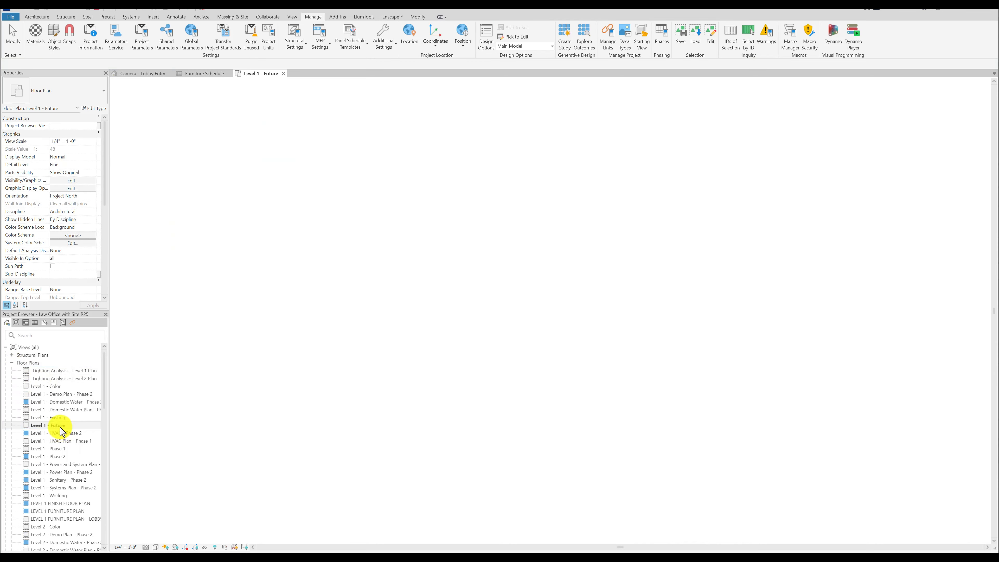
pyautogui.click(284, 73)
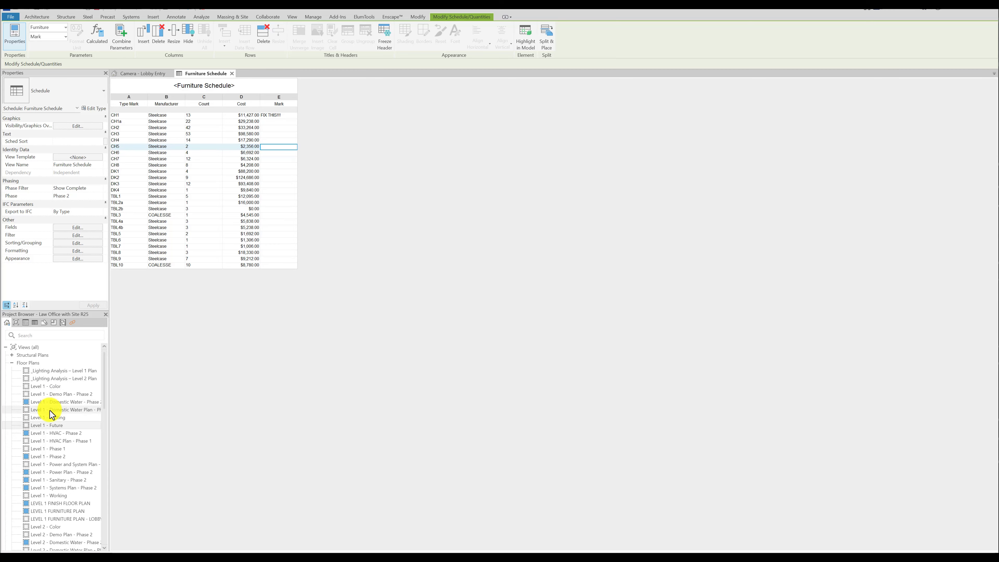
# Open the Level 1 - Phase 2 floor plan and set the Mark of the rightmost chair along the courtroom-library wall to 345.
pyautogui.doubleClick(56, 457)
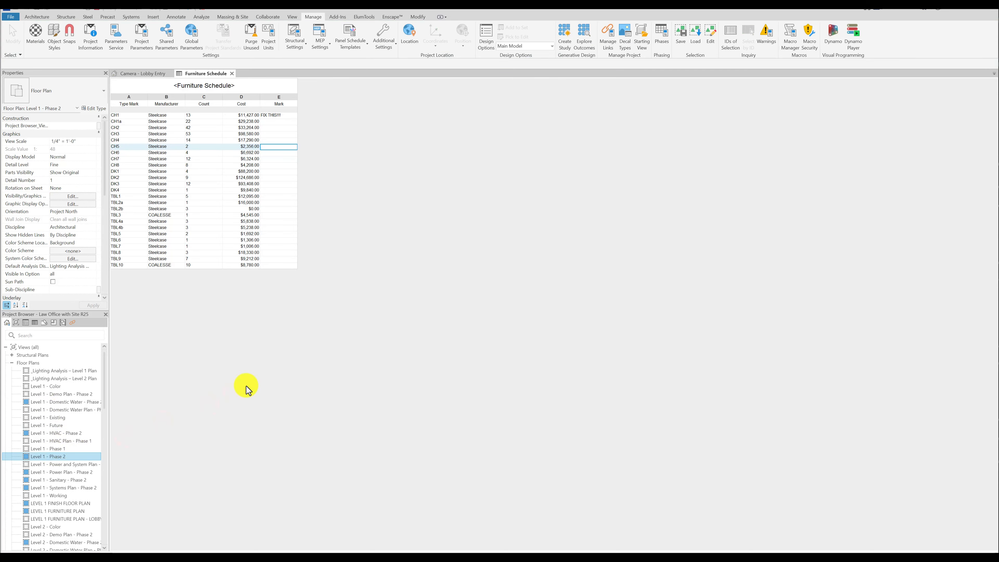
pyautogui.scroll(7, 391, 301)
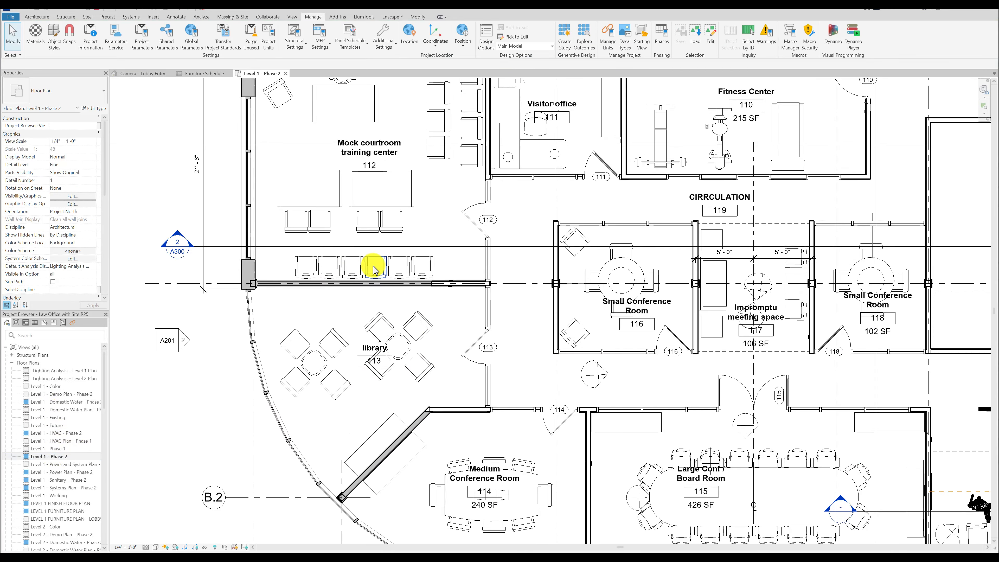
pyautogui.click(453, 258)
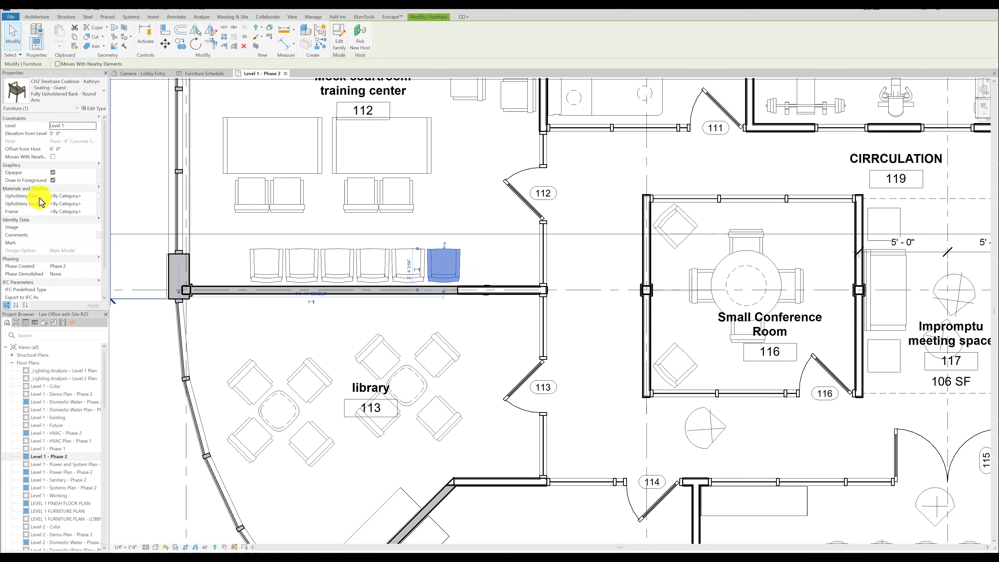
pyautogui.scroll(-2, 58, 207)
pyautogui.click(60, 212)
pyautogui.write('345')
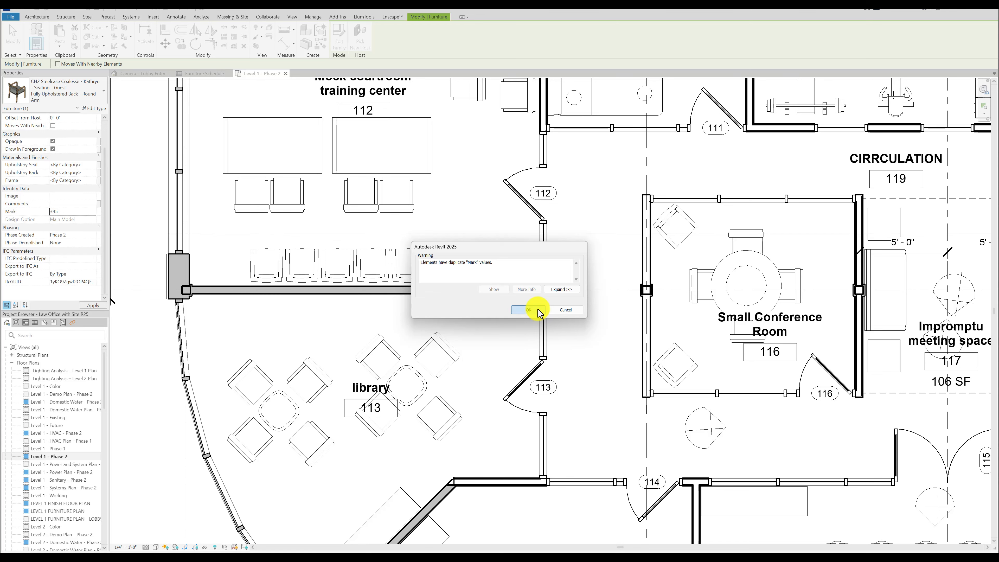
pyautogui.click(528, 310)
# Set the Mark of the adjacent chair, second from the right in the row along the courtroom-library wall, to 456.
pyautogui.click(398, 282)
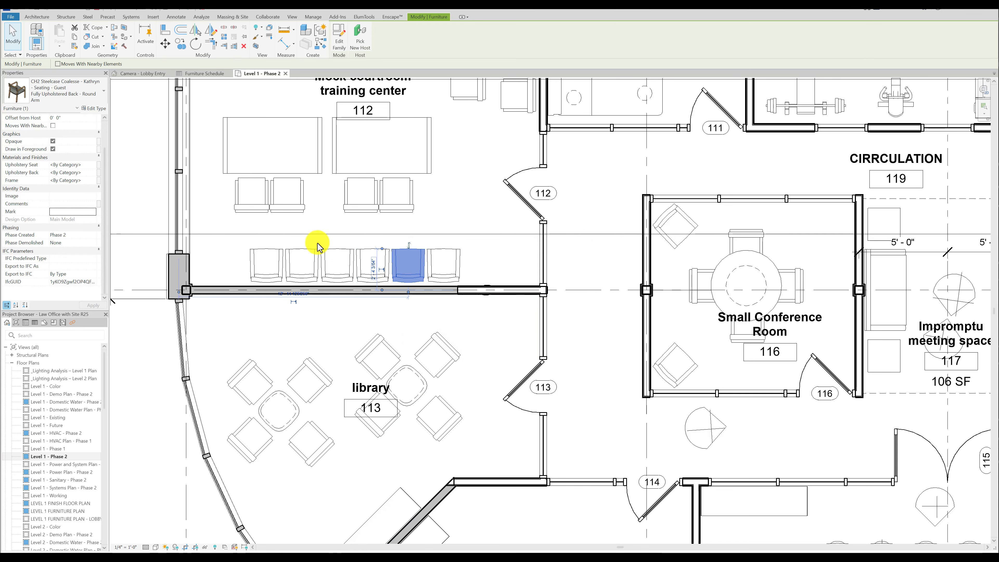
pyautogui.click(65, 212)
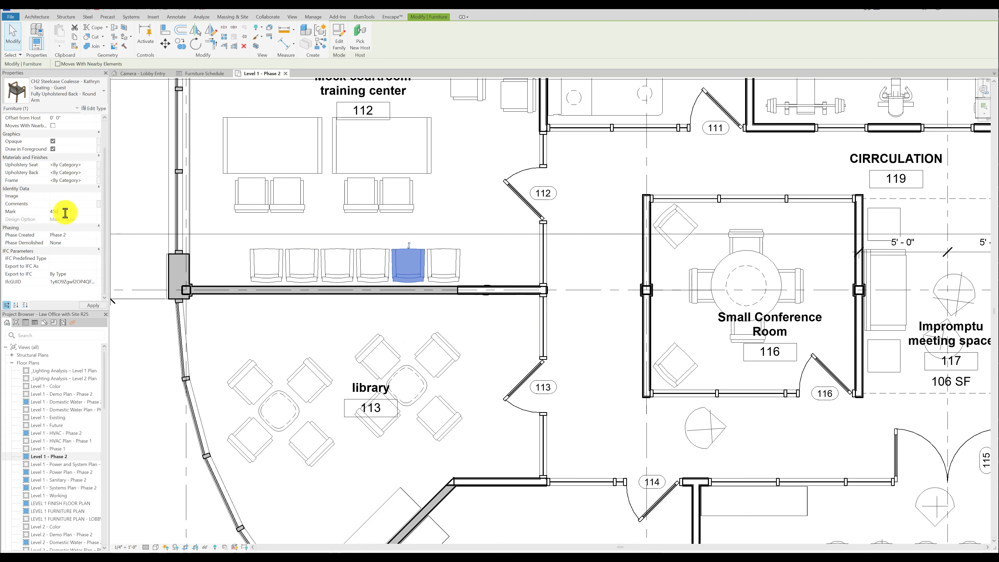
pyautogui.click(437, 226)
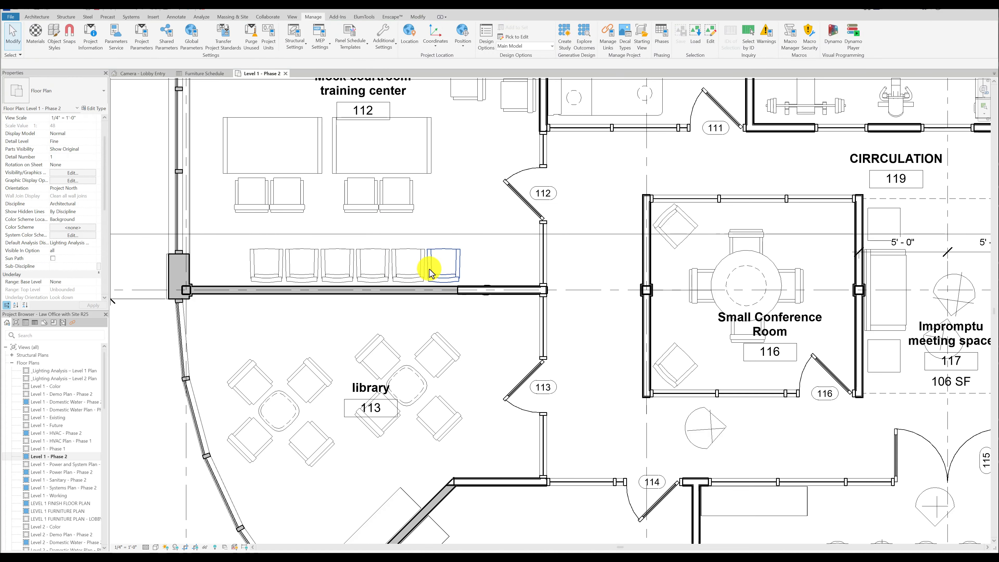
# Compare the Mark property of the two rightmost wall chairs when selected together and when selected individually.
pyautogui.click(453, 263)
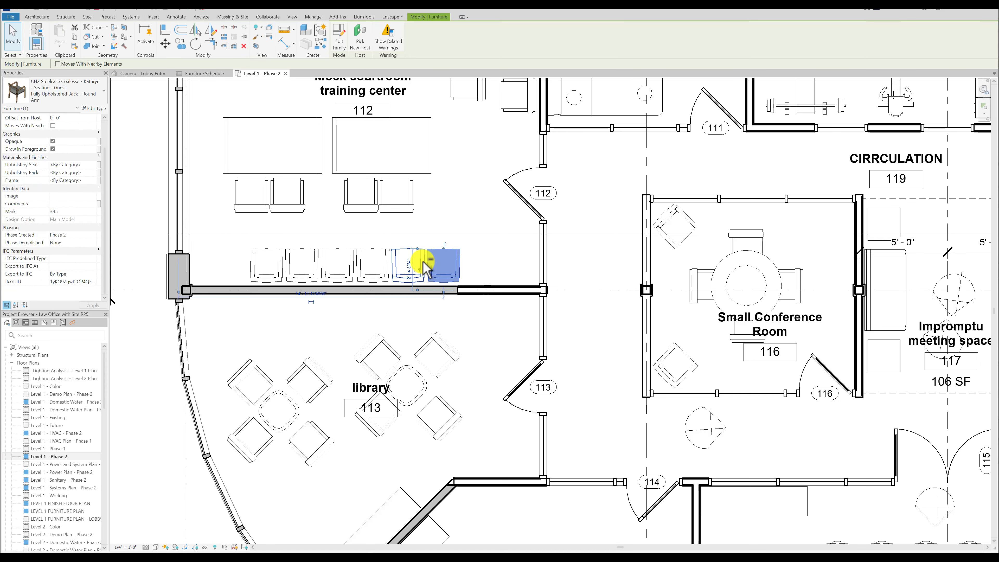
pyautogui.keyDown('ctrl'); pyautogui.click(424, 262); pyautogui.keyUp('ctrl')
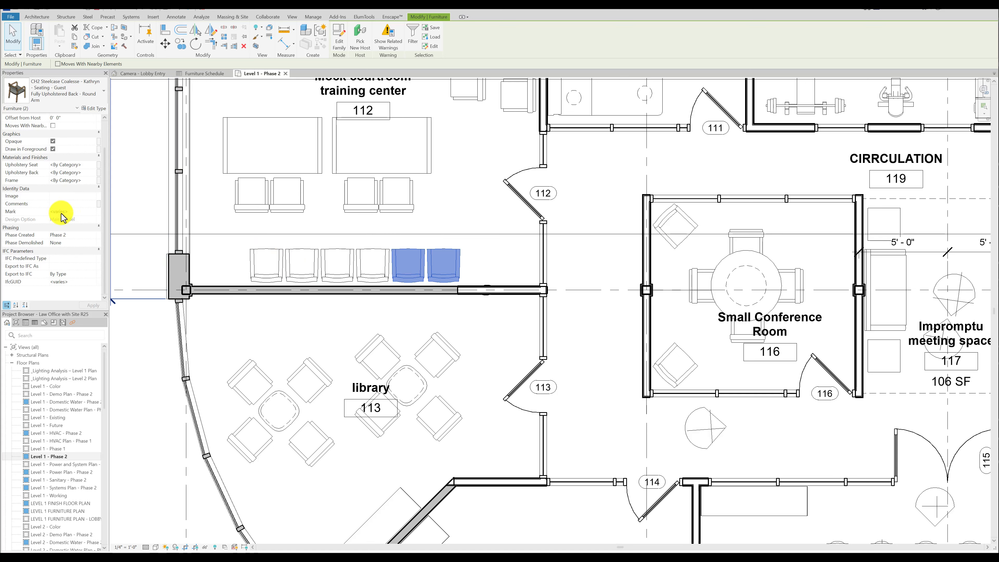
pyautogui.click(373, 230)
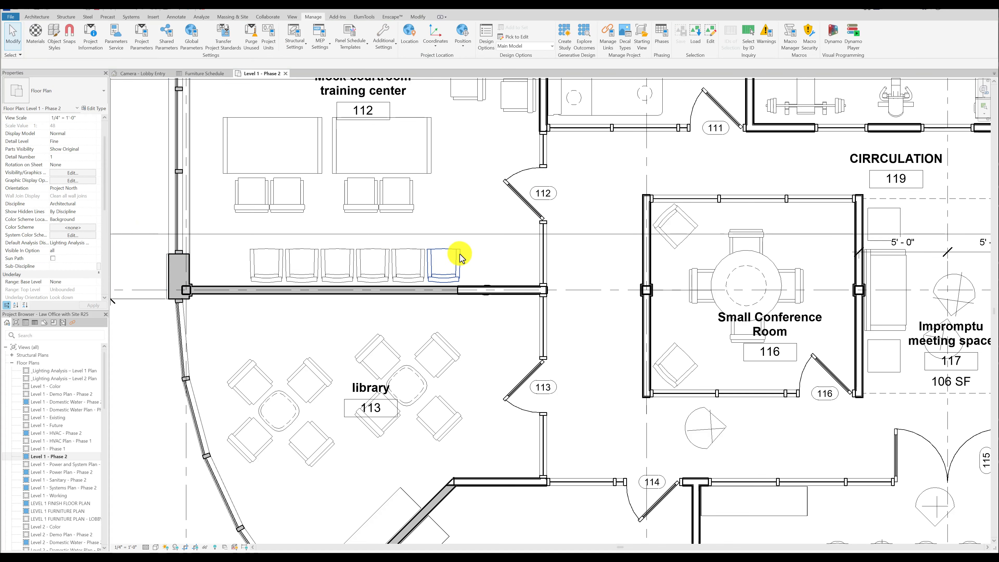
pyautogui.click(453, 258)
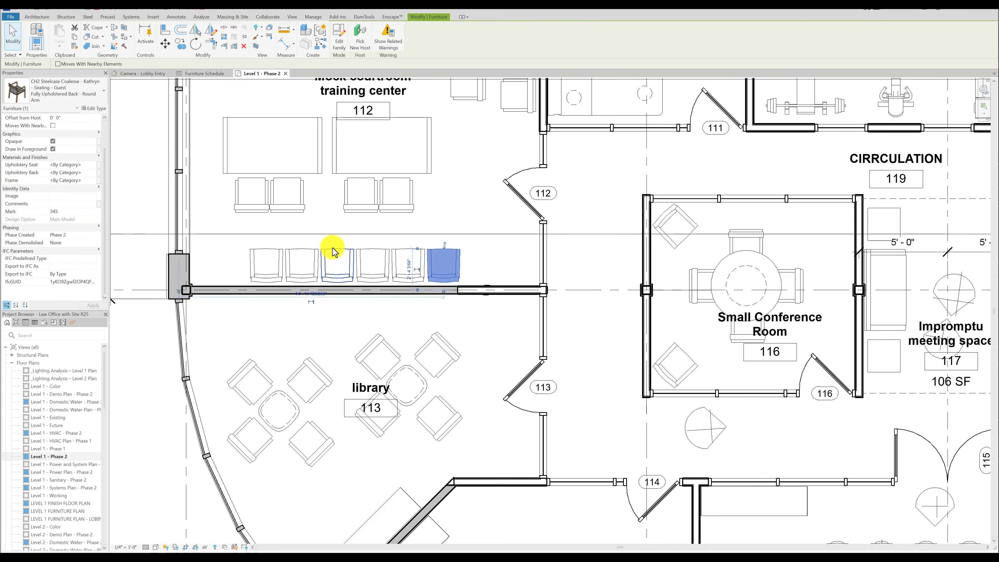
pyautogui.click(390, 252)
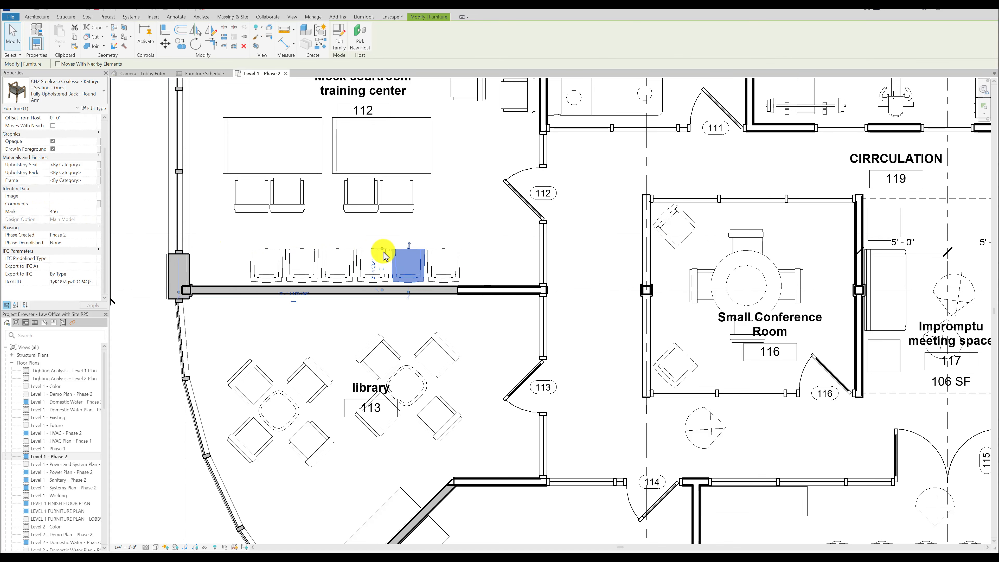
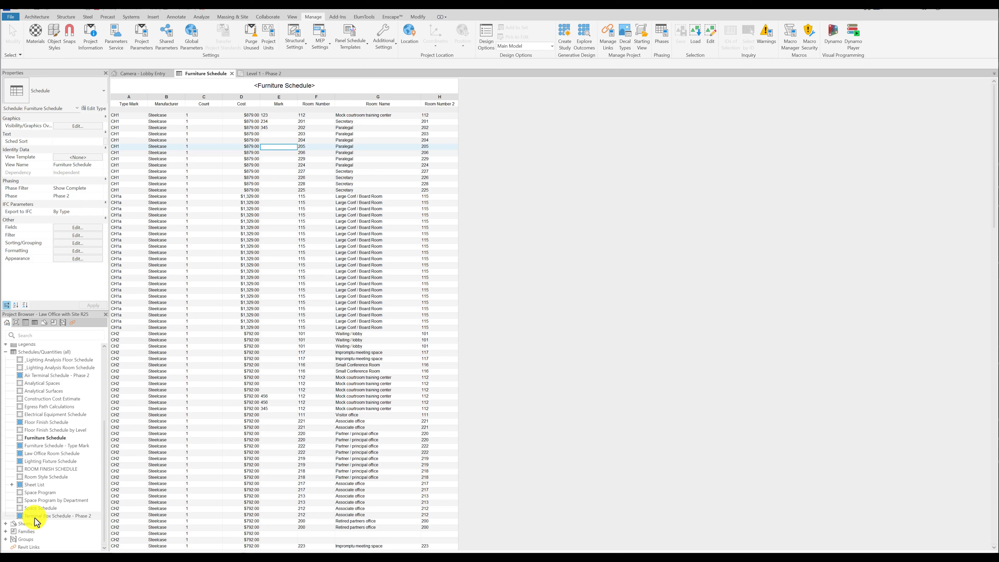
# Create a new sheet with the Presentation Titleblock and place the Furniture Schedule on it.
pyautogui.rightClick(30, 522)
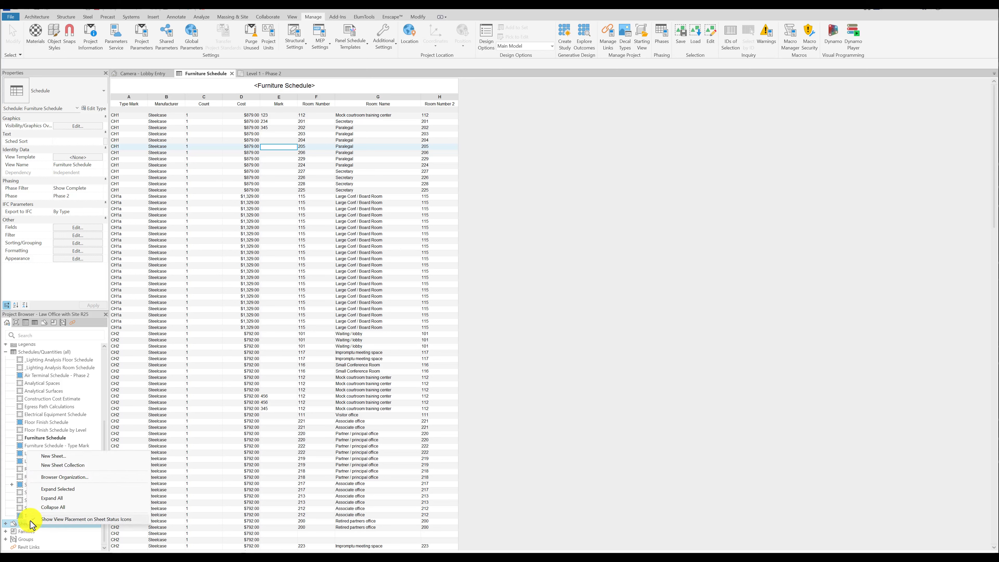
pyautogui.click(60, 457)
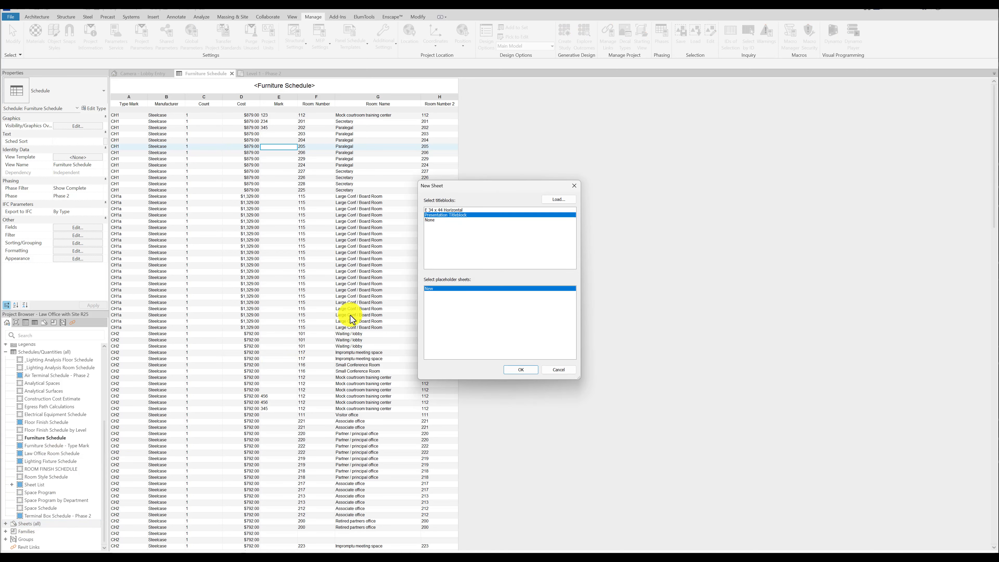
pyautogui.click(521, 369)
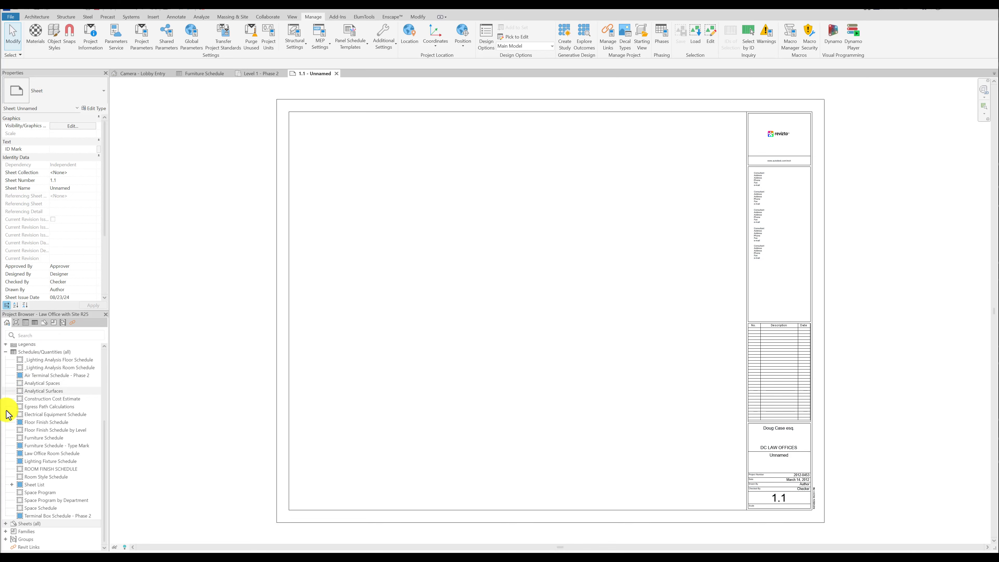
pyautogui.moveTo(45, 439); pyautogui.dragTo(424, 310)
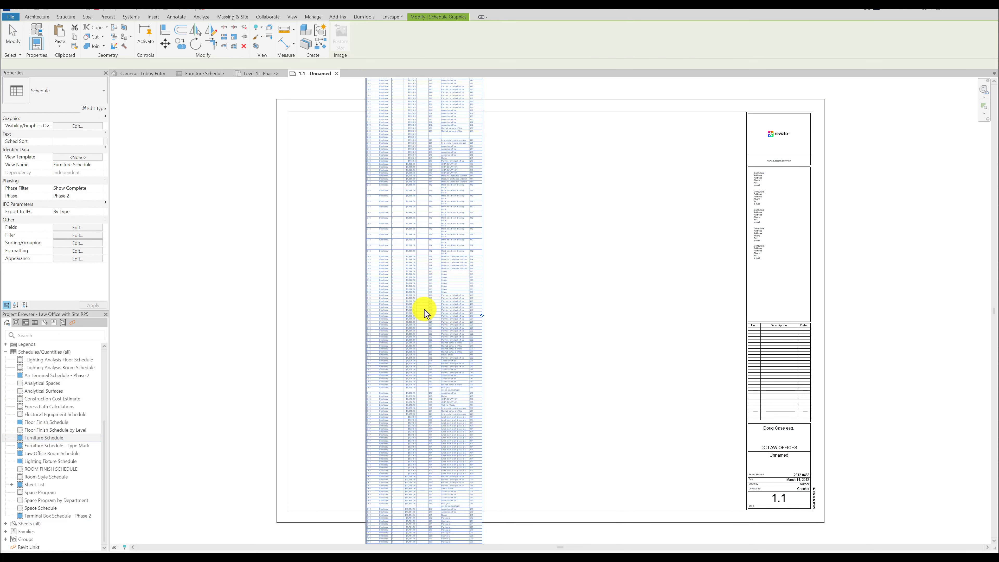
# Split the placed Furniture Schedule into side-by-side segments and check its source schedule view.
pyautogui.click(482, 315)
pyautogui.click(204, 73)
pyautogui.scroll(-13, 308, 282)
pyautogui.scroll(12, 308, 282)
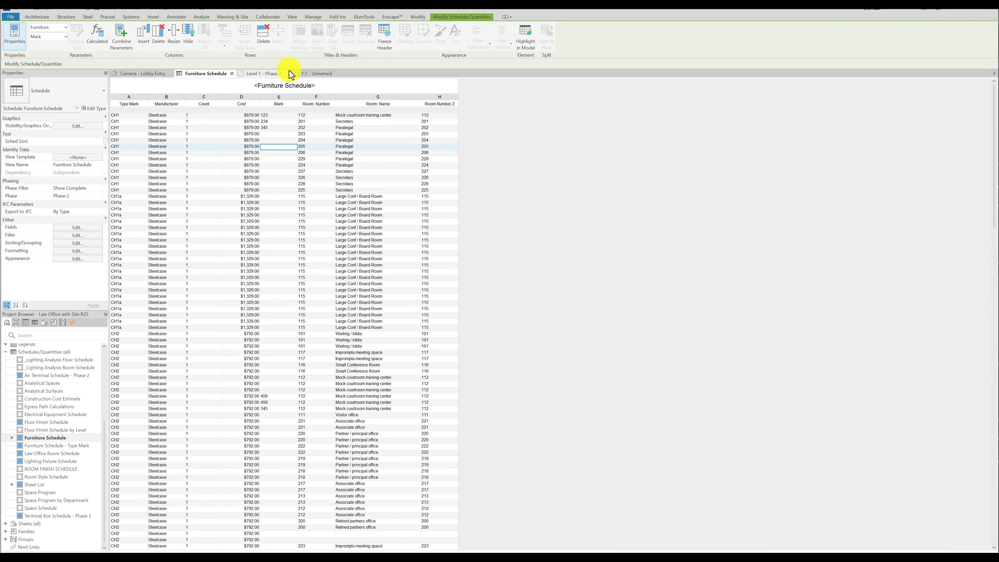
pyautogui.click(314, 75)
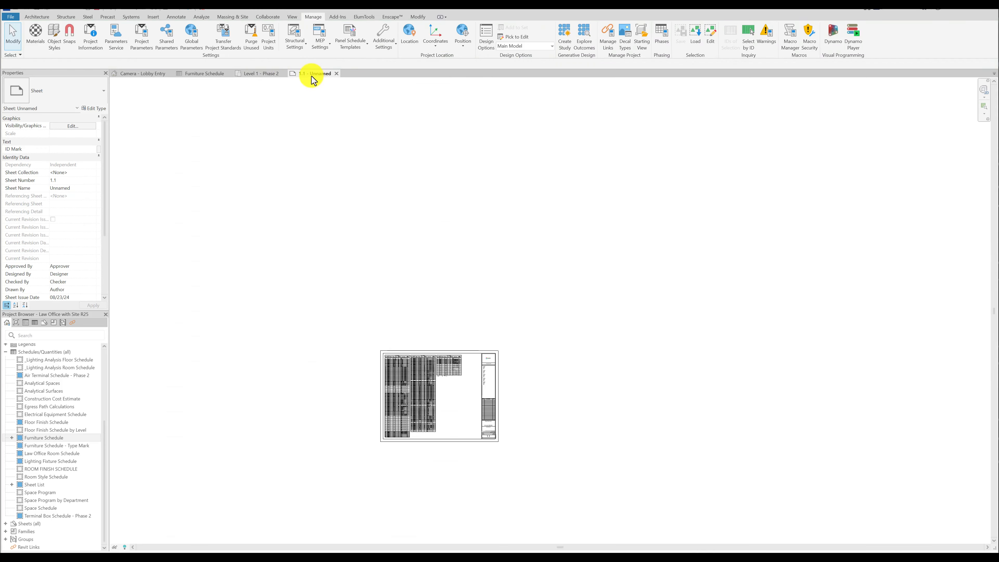
# Narrow the Manufacturer and Room Name columns of the schedule placed on sheet 1.1.
pyautogui.scroll(4, 394, 373)
pyautogui.click(393, 375)
pyautogui.moveTo(422, 333); pyautogui.dragTo(414, 333)
# Arrange the schedule segments across sheet 1.1 and remove the fourth segment from beyond the title block.
pyautogui.scroll(-1, 497, 427)
pyautogui.moveTo(497, 427); pyautogui.dragTo(540, 287, button='middle')
pyautogui.moveTo(609, 282); pyautogui.dragTo(688, 282)
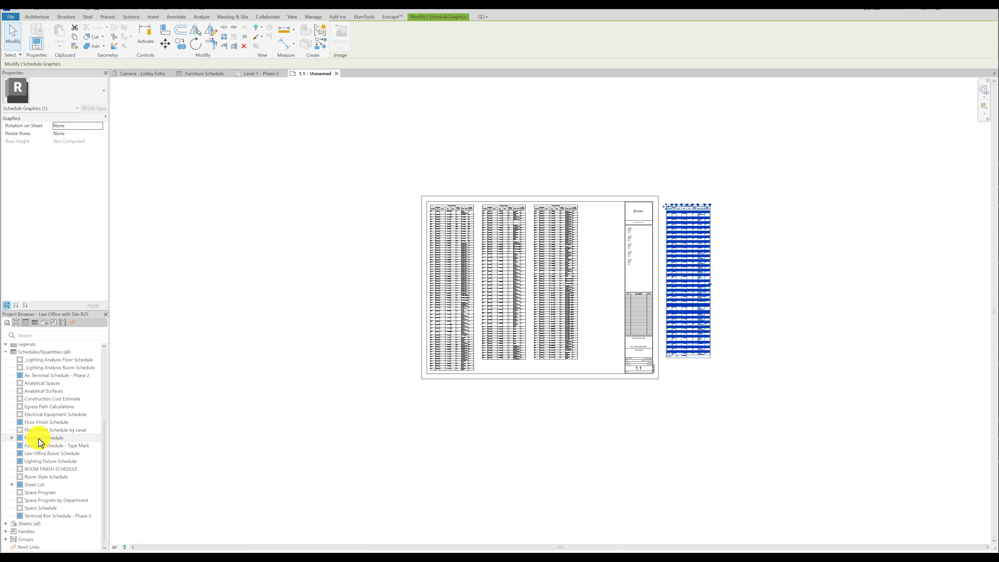
pyautogui.hotkey('ctrl', 'z')
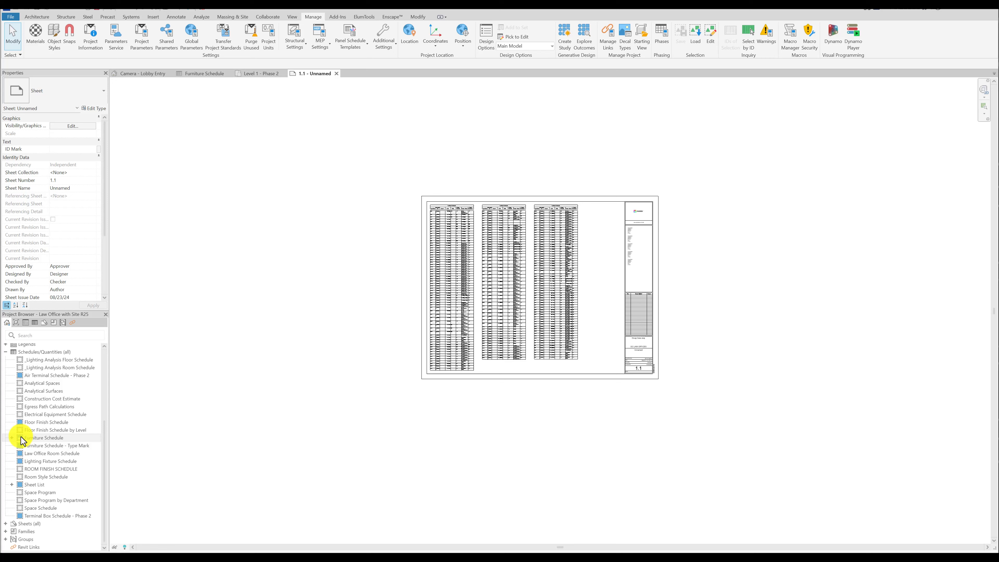
# Create another sheet with the presentation title block and place the Furniture Schedule 4/4 segment near its middle.
pyautogui.rightClick(23, 523)
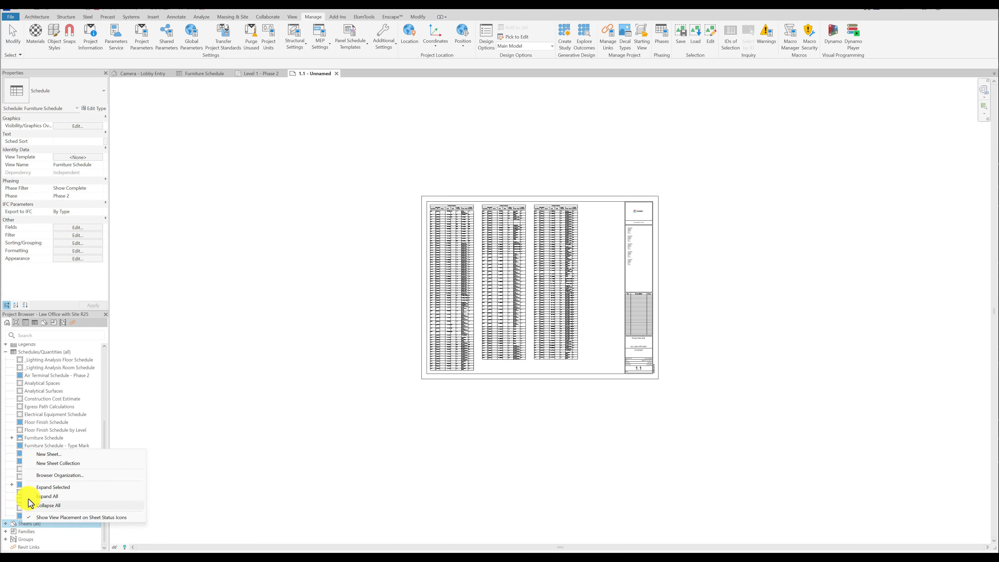
pyautogui.click(47, 455)
pyautogui.click(521, 370)
pyautogui.click(12, 437)
pyautogui.moveTo(47, 469); pyautogui.dragTo(370, 295)
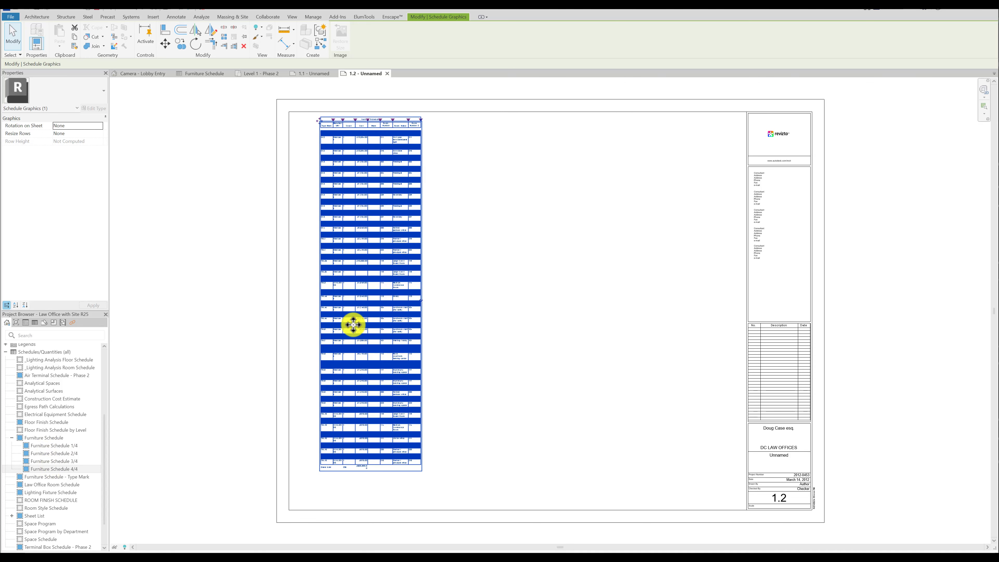
pyautogui.moveTo(357, 308); pyautogui.dragTo(484, 307)
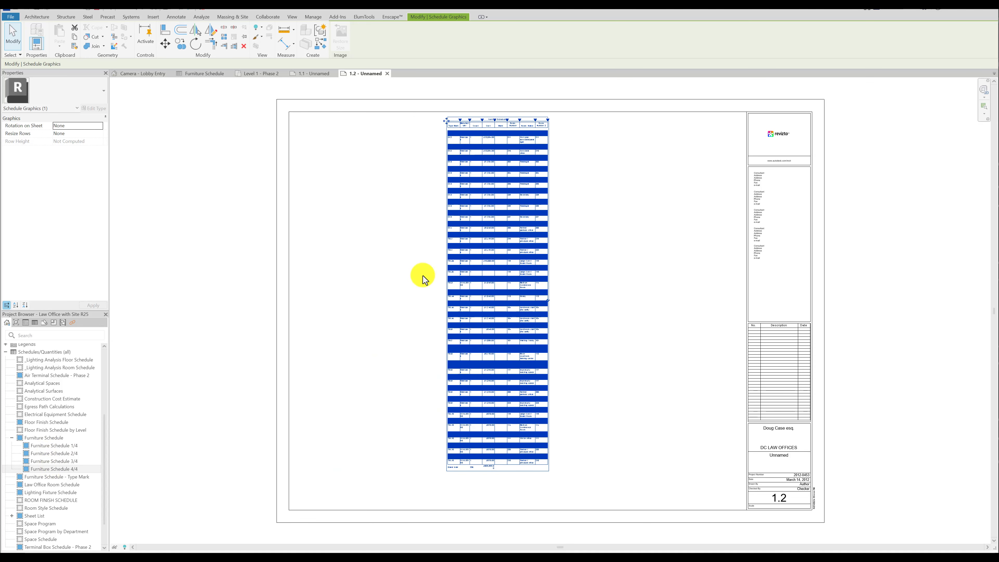
# Move the third schedule segment from sheet 1.1 to sheet 1.2 and position it left of the 4/4 segment.
pyautogui.click(318, 74)
pyautogui.click(556, 276)
pyautogui.rightClick(556, 275)
pyautogui.click(580, 315)
pyautogui.click(484, 246)
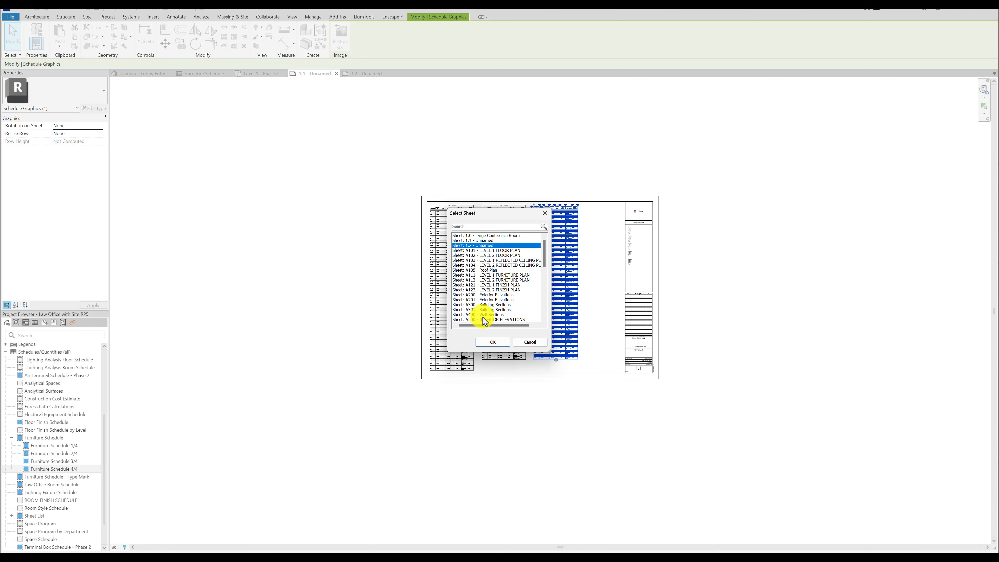
pyautogui.click(492, 342)
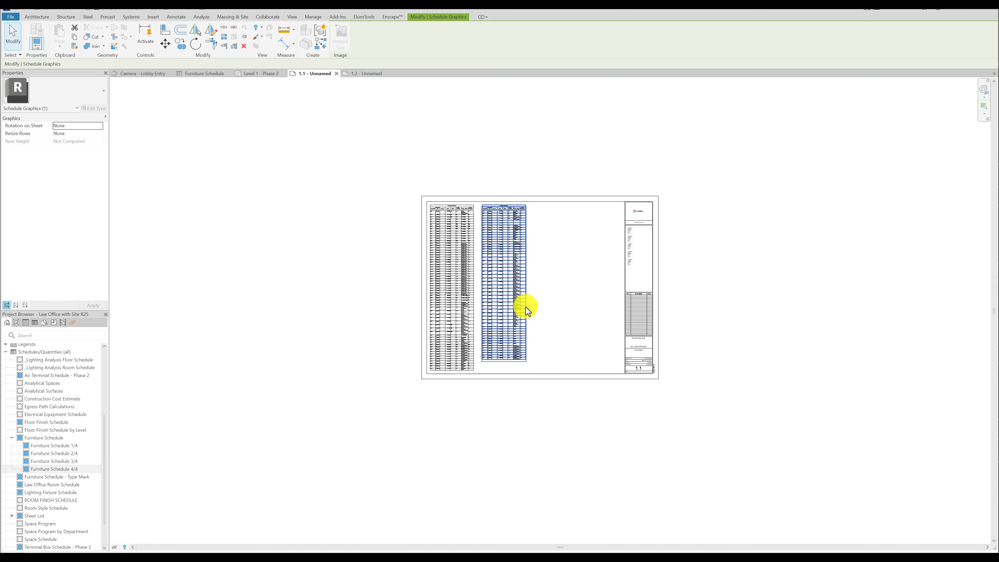
pyautogui.click(366, 74)
pyautogui.moveTo(627, 263); pyautogui.dragTo(396, 259)
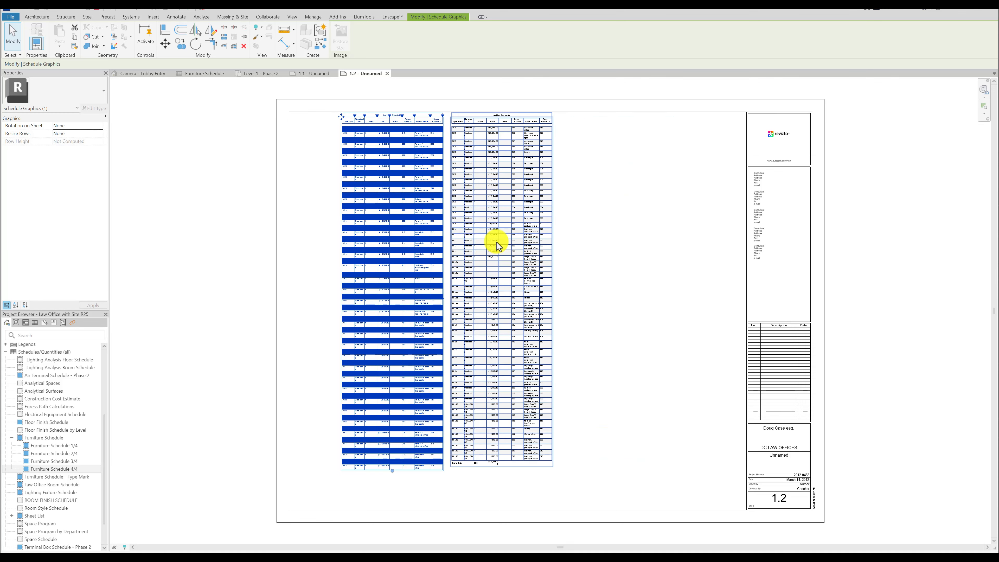
# Set Resize Rows to All for the first schedule segment on sheet 1.2 and check the rows on sheet 1.1.
pyautogui.click(224, 280)
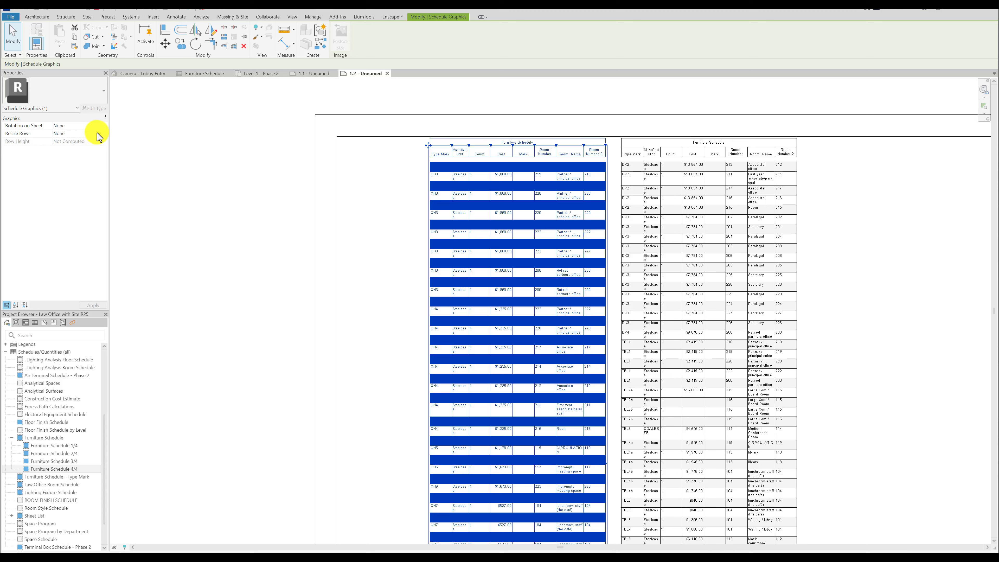
pyautogui.click(100, 134)
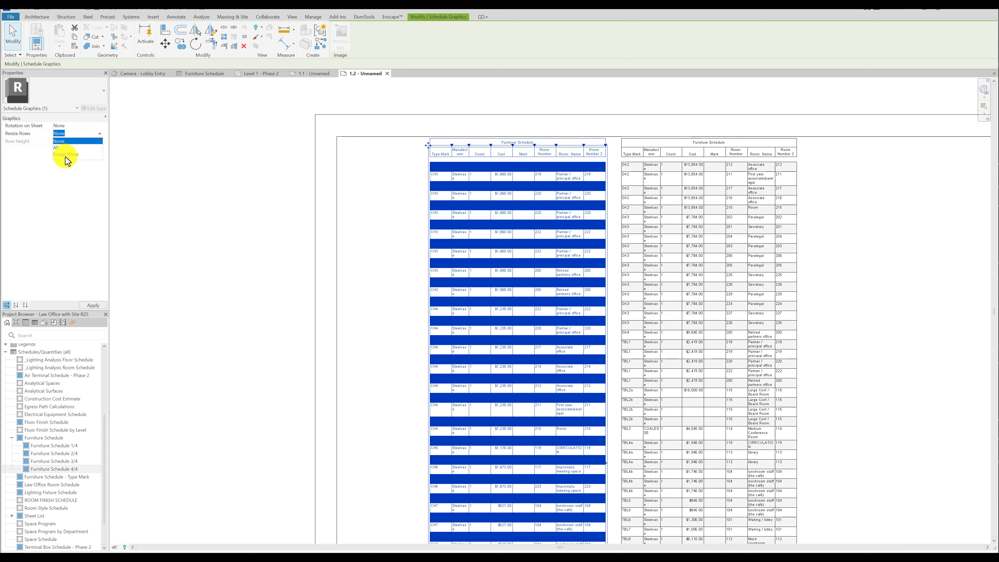
pyautogui.click(56, 147)
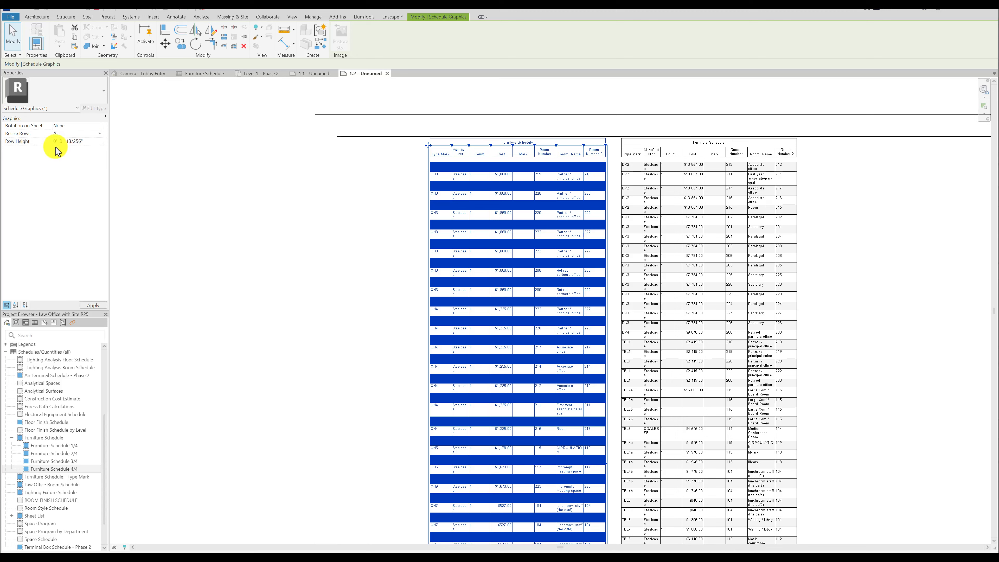
pyautogui.click(186, 157)
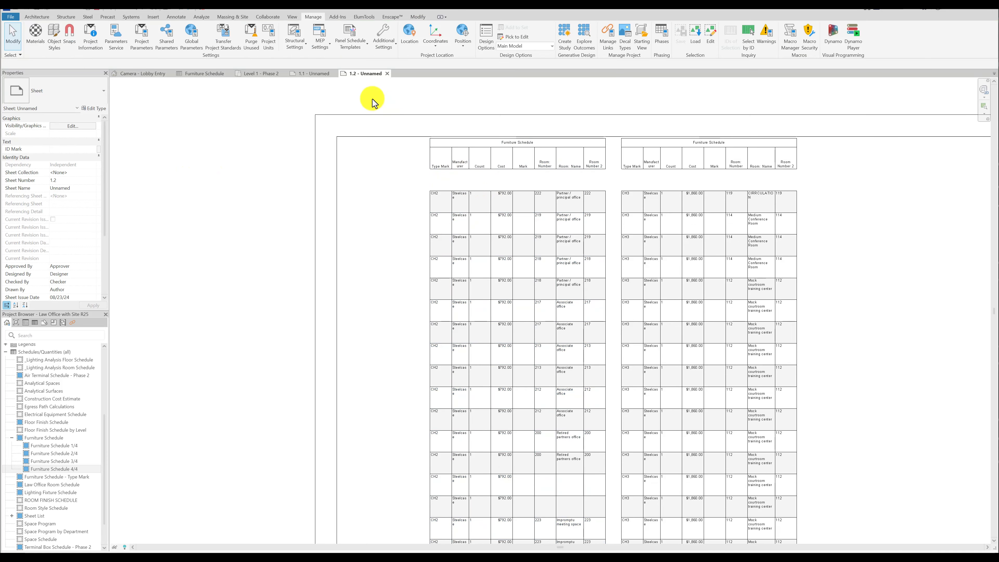
pyautogui.click(317, 73)
pyautogui.scroll(8, 461, 246)
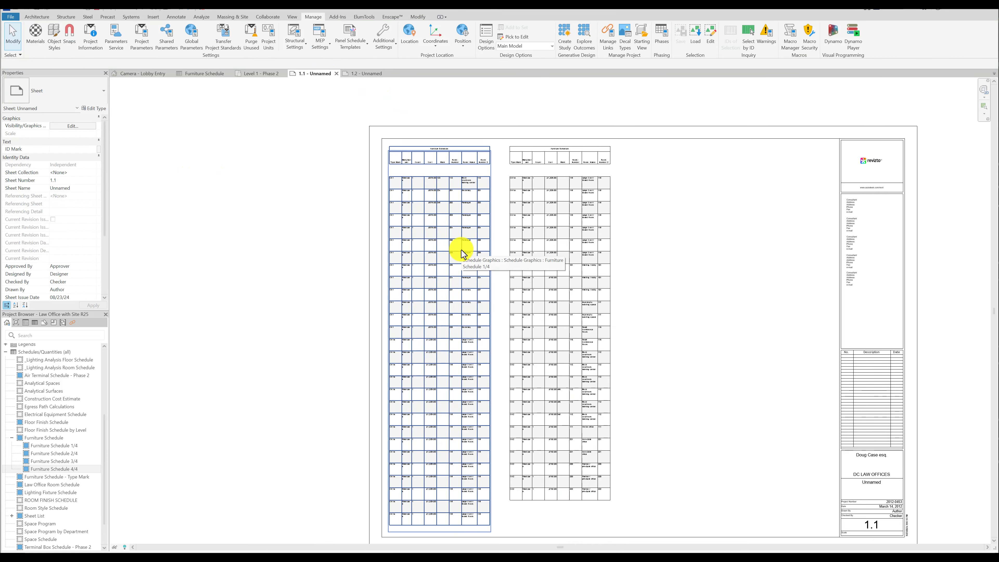
# Close the sheet views and start a combined parameter in the Furniture Schedule's fields, with Room as the parameter type.
pyautogui.click(336, 74)
pyautogui.click(336, 74)
pyautogui.click(205, 74)
pyautogui.click(78, 228)
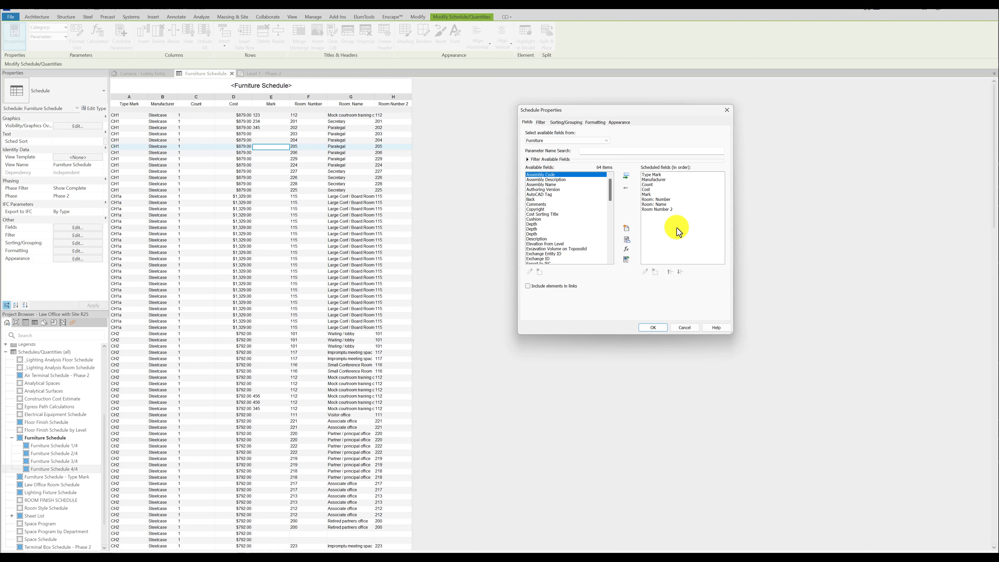
pyautogui.click(626, 259)
pyautogui.scroll(-10, 535, 244)
pyautogui.click(527, 279)
pyautogui.click(536, 168)
pyautogui.click(524, 180)
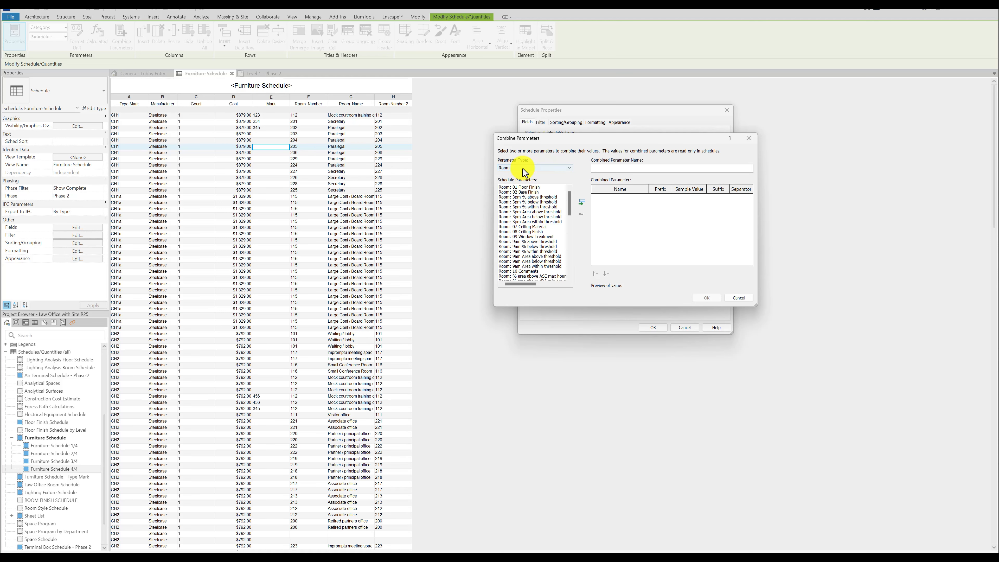
# Combine Room: Number and Room: Name, clear the separator after Room: Name, and apply the combined field to the schedule.
pyautogui.scroll(-6, 526, 254)
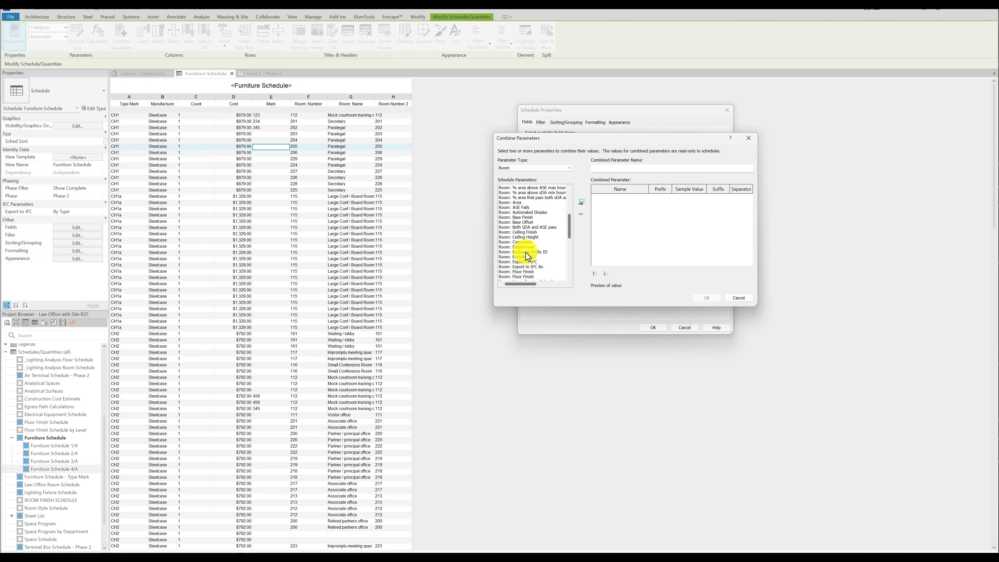
pyautogui.scroll(-3, 528, 257)
pyautogui.scroll(-1, 528, 257)
pyautogui.doubleClick(526, 257)
pyautogui.doubleClick(524, 251)
pyautogui.click(735, 206)
pyautogui.press('BackSpace')
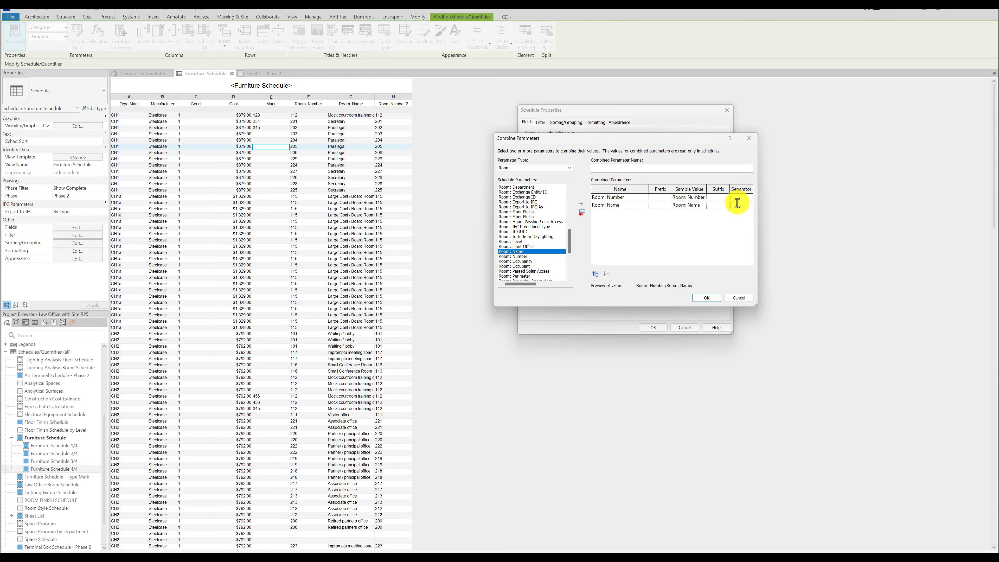
pyautogui.click(707, 297)
pyautogui.click(653, 328)
pyautogui.click(333, 122)
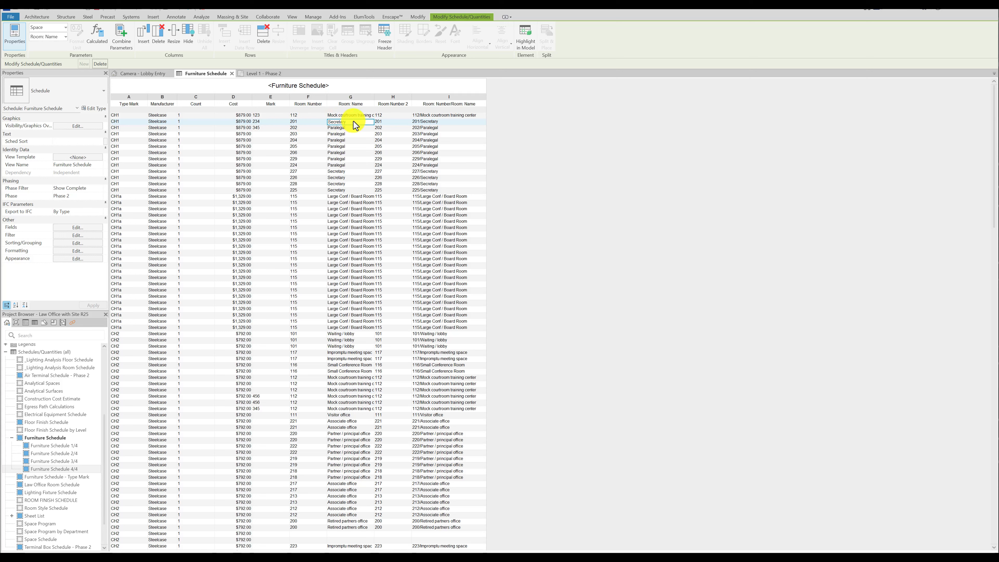
# Inspect the lobby furniture's Option 1 in the Level 1 - Phase 2 plan and return to the Main Model.
pyautogui.click(263, 74)
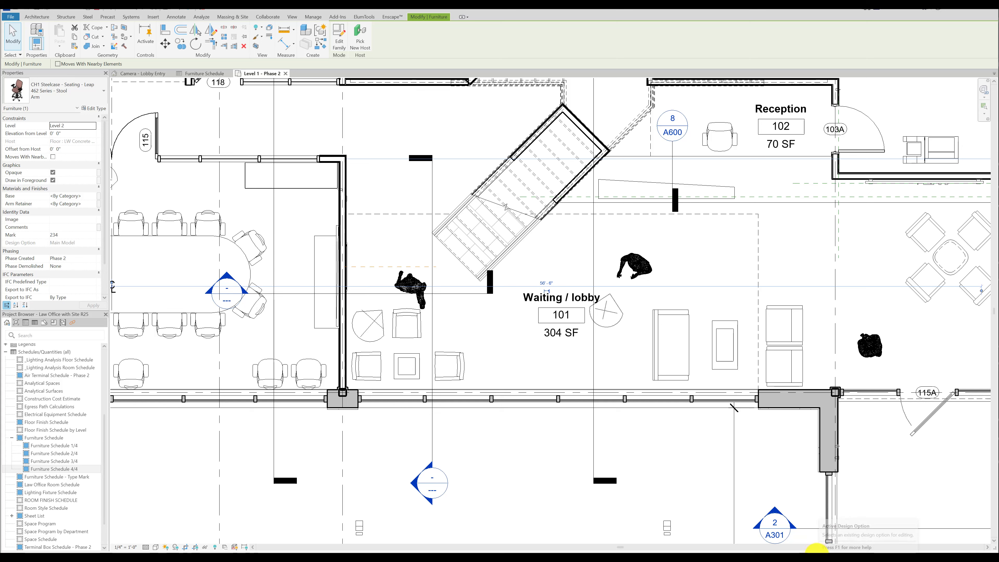
pyautogui.click(817, 549)
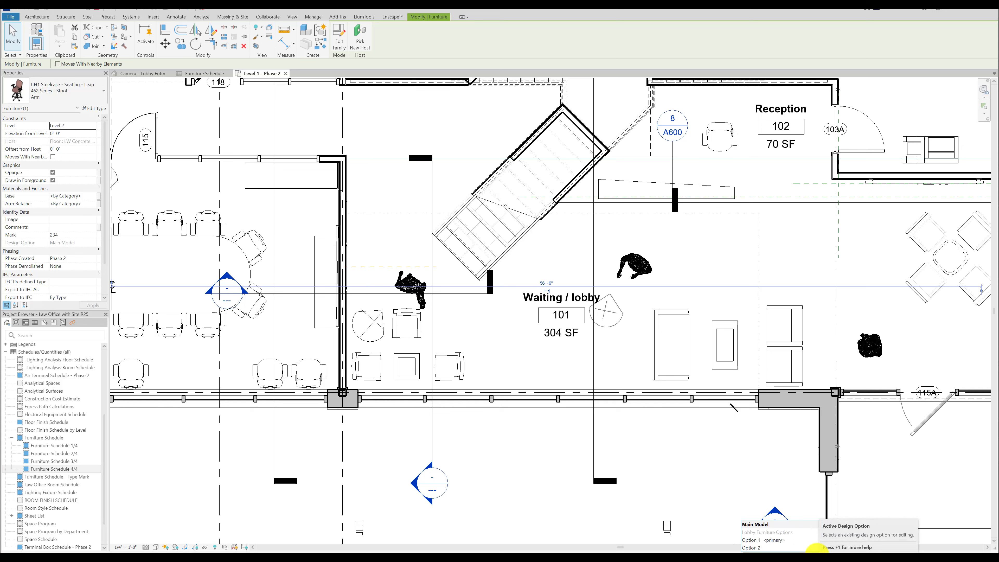
pyautogui.click(780, 542)
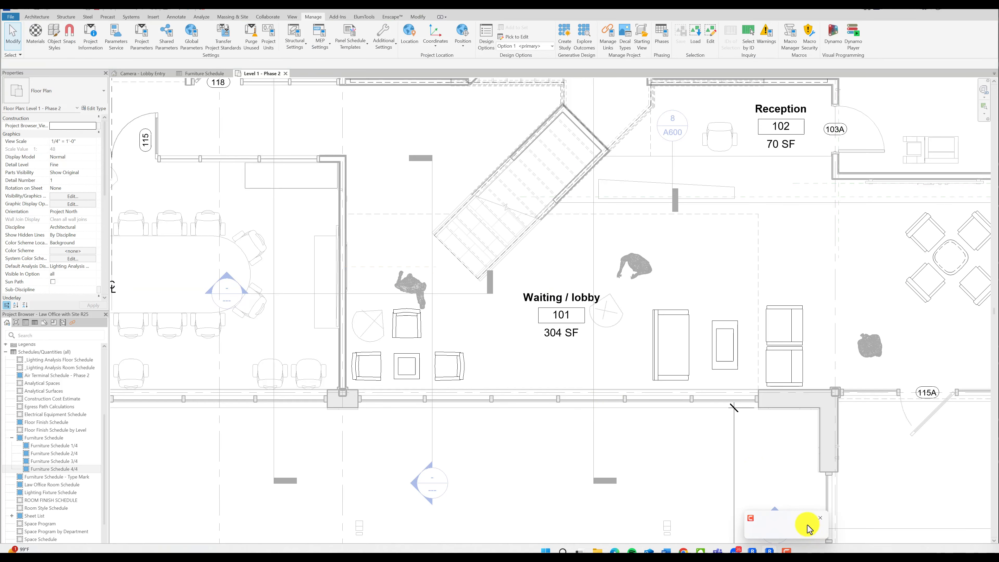
pyautogui.click(781, 552)
pyautogui.click(777, 548)
pyautogui.click(781, 552)
pyautogui.click(758, 525)
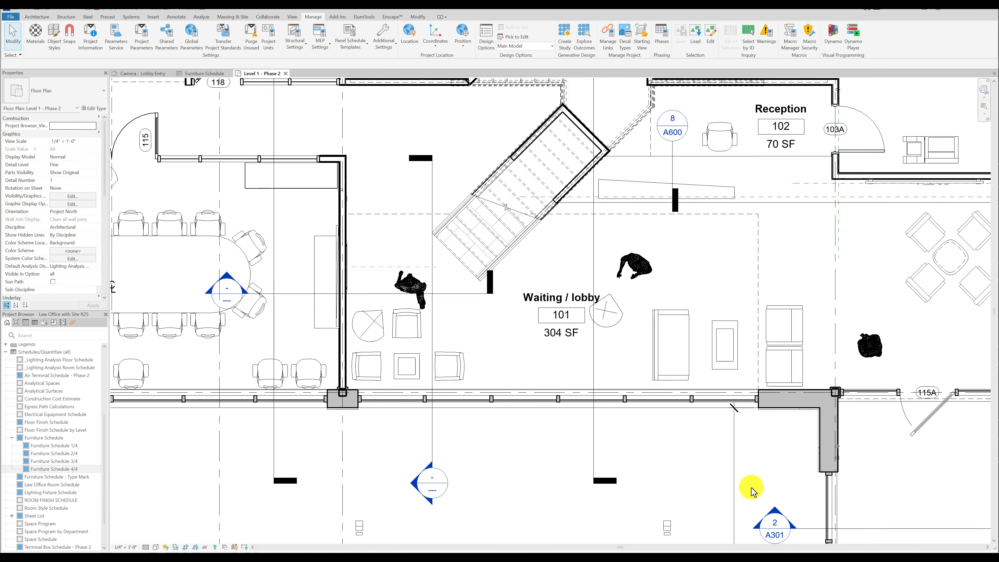
# Set the Furniture Schedule's visibility for Lobby Furniture Options to Option 2 and apply it.
pyautogui.click(186, 74)
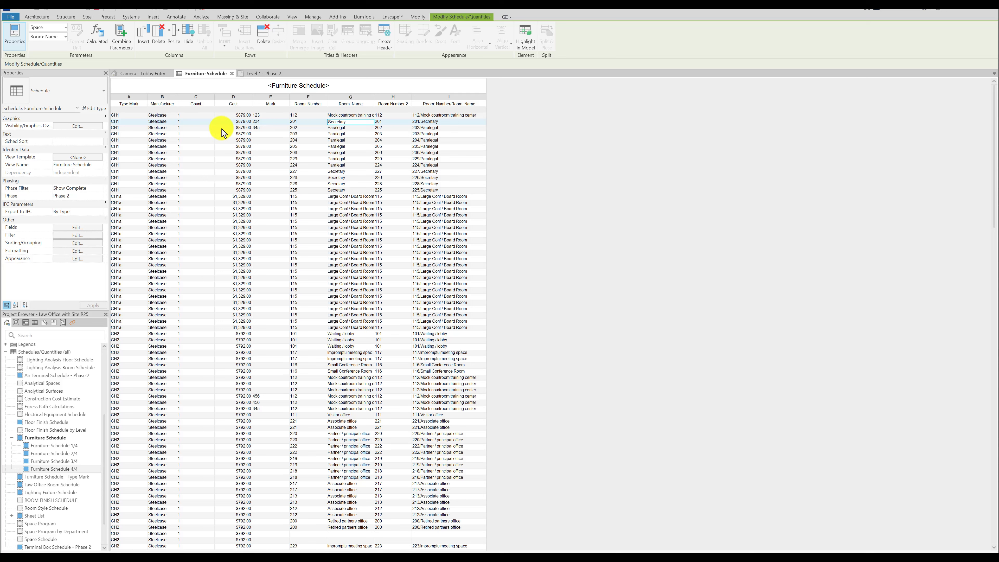
pyautogui.click(81, 126)
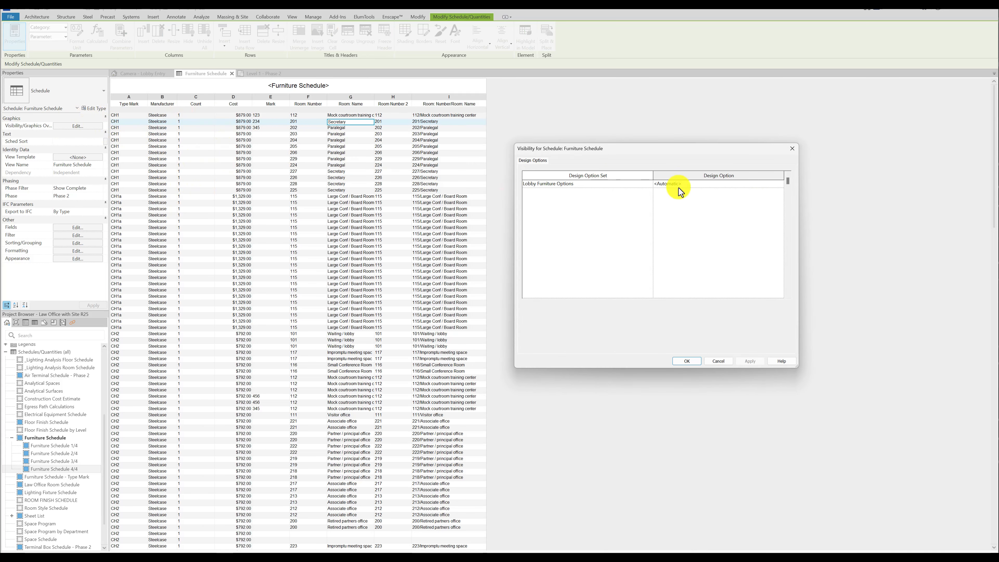
pyautogui.click(781, 184)
pyautogui.click(780, 184)
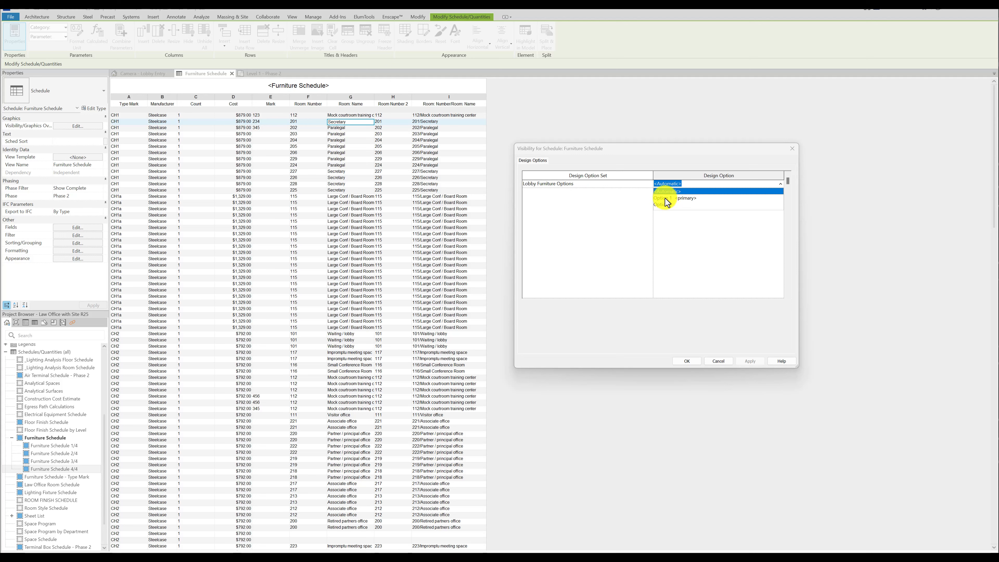
pyautogui.click(669, 204)
pyautogui.click(750, 361)
# Return the schedule's Lobby Furniture Options visibility to <Automatic>.
pyautogui.click(781, 184)
pyautogui.click(673, 192)
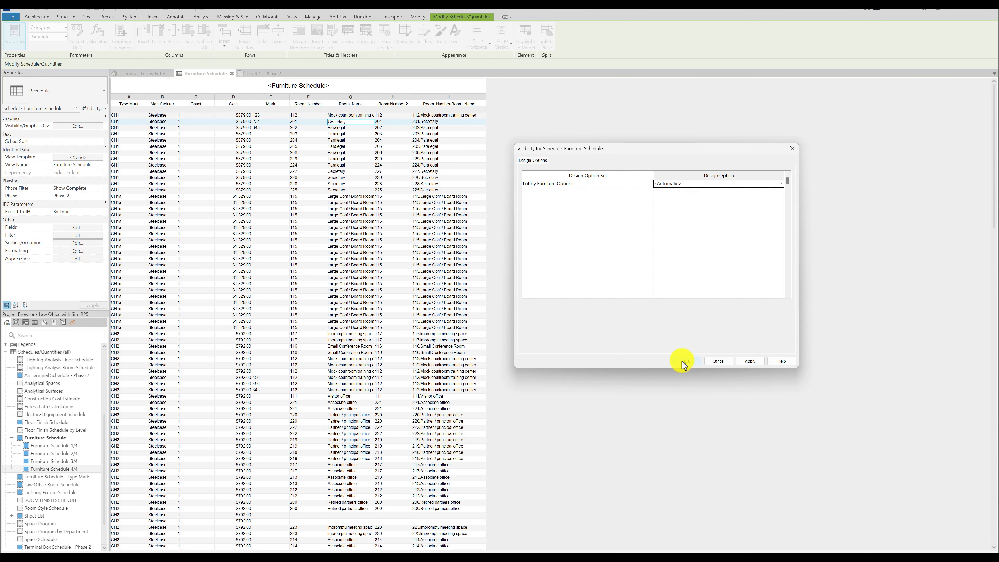
pyautogui.click(683, 362)
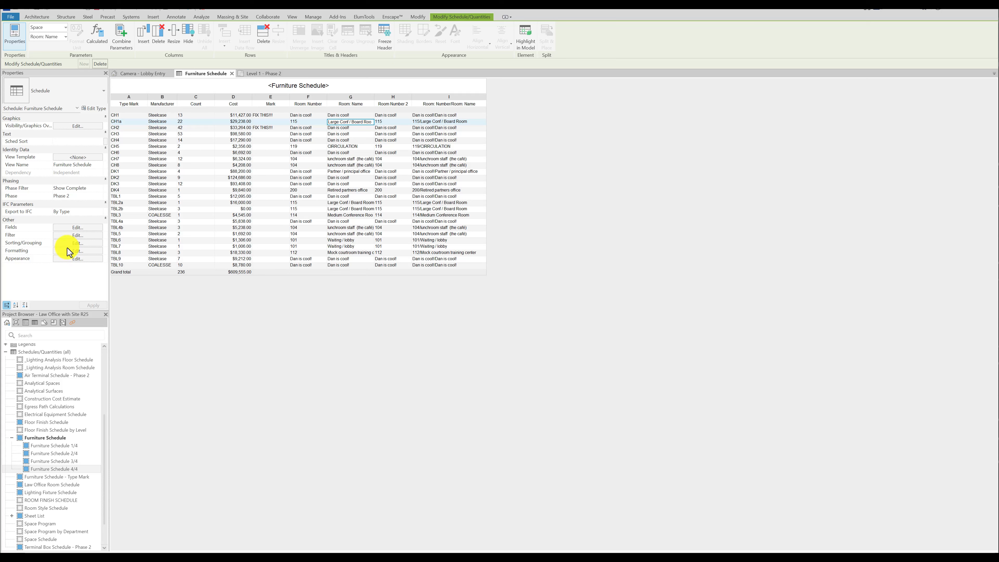
# Itemize every instance in the Furniture Schedule and add the Level field at the end of its scheduled fields.
pyautogui.click(78, 242)
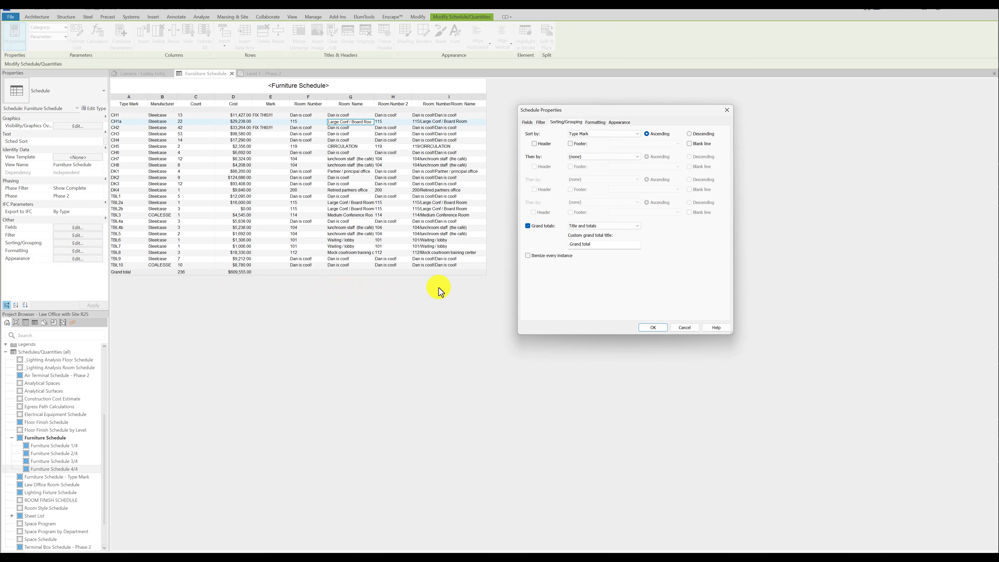
pyautogui.click(527, 255)
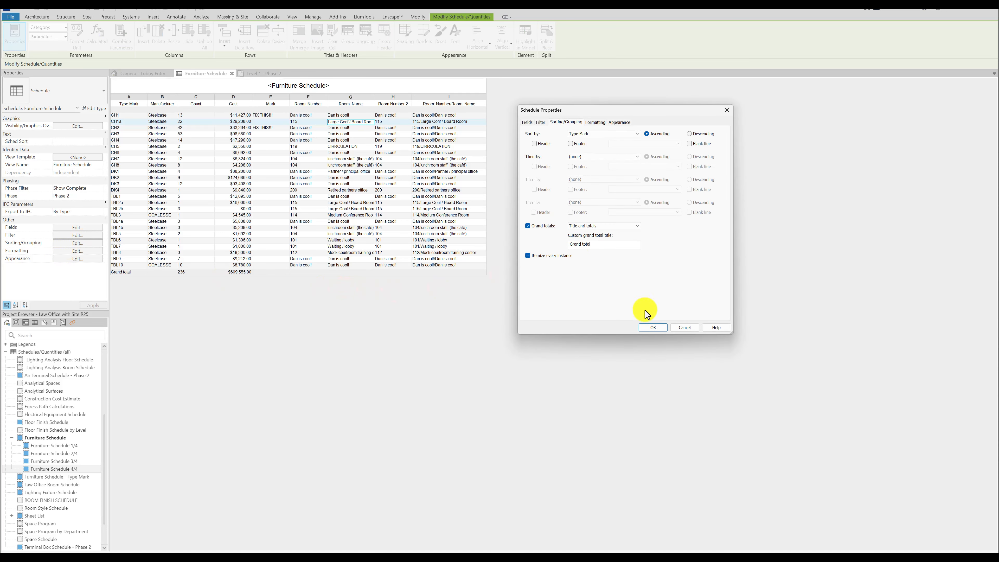
pyautogui.click(527, 122)
pyautogui.click(536, 218)
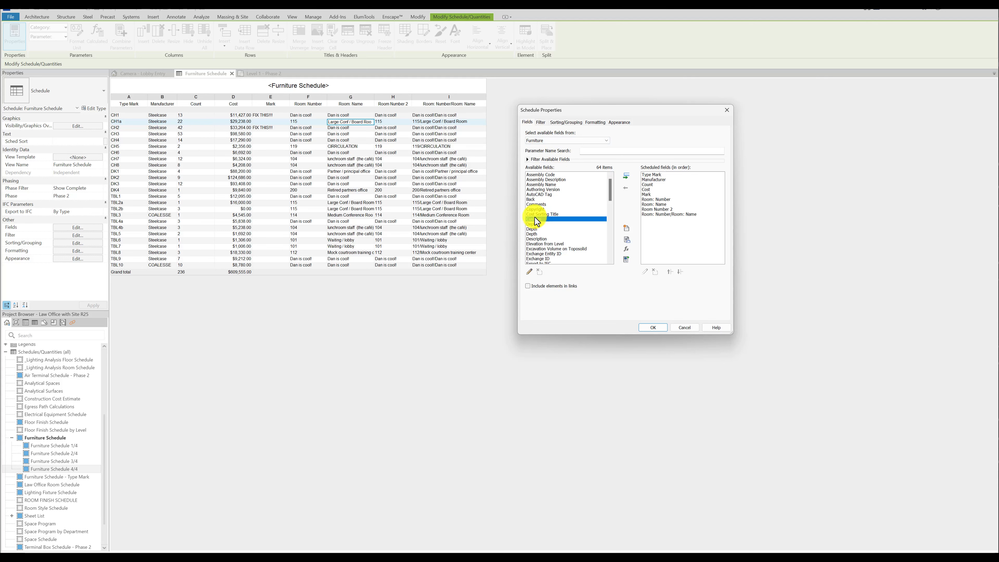
pyautogui.press('l')
pyautogui.scroll(-2, 538, 251)
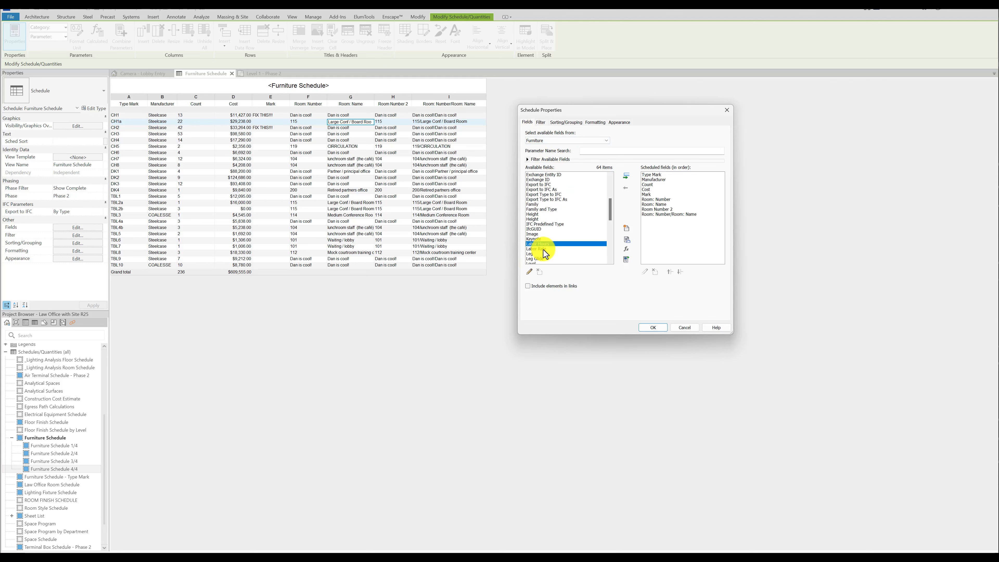
pyautogui.click(534, 248)
pyautogui.click(627, 176)
pyautogui.click(653, 327)
# Group the Furniture Schedule by Level with a header, footer and blank line, sorting by Type Mark within each level.
pyautogui.click(78, 243)
pyautogui.click(527, 292)
pyautogui.click(654, 327)
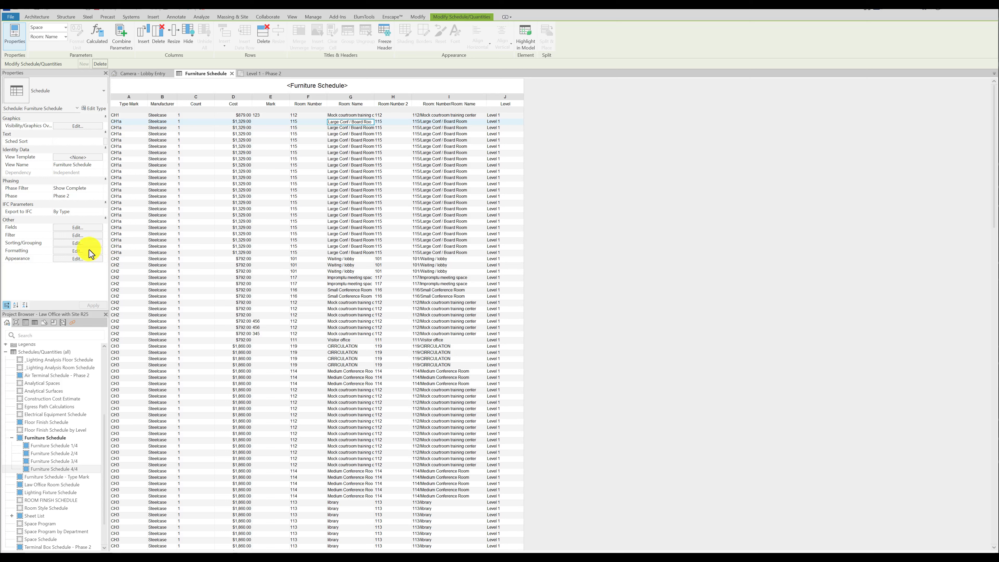
pyautogui.click(82, 243)
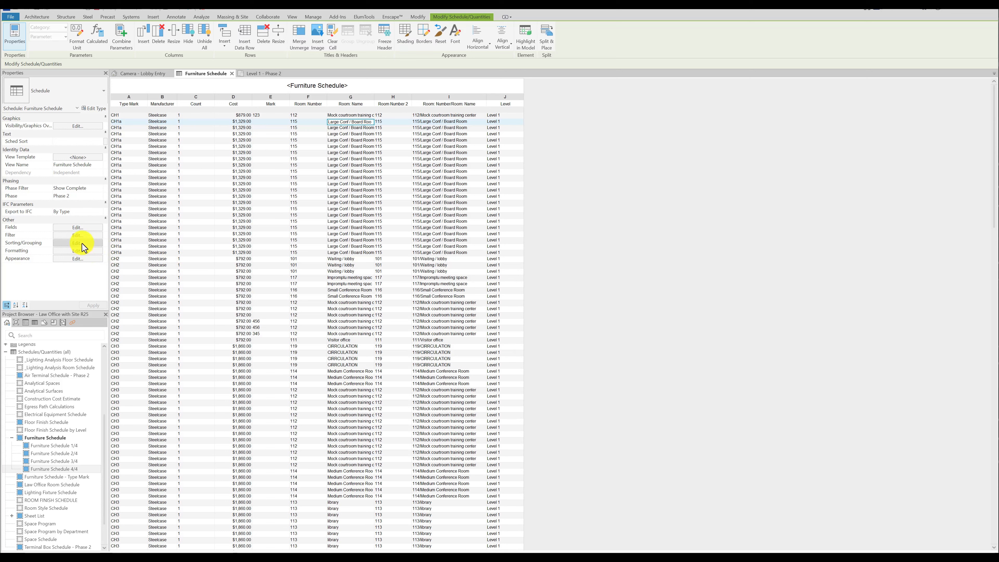
pyautogui.click(534, 144)
pyautogui.click(570, 144)
pyautogui.click(690, 144)
pyautogui.click(653, 328)
pyautogui.scroll(-20, 496, 334)
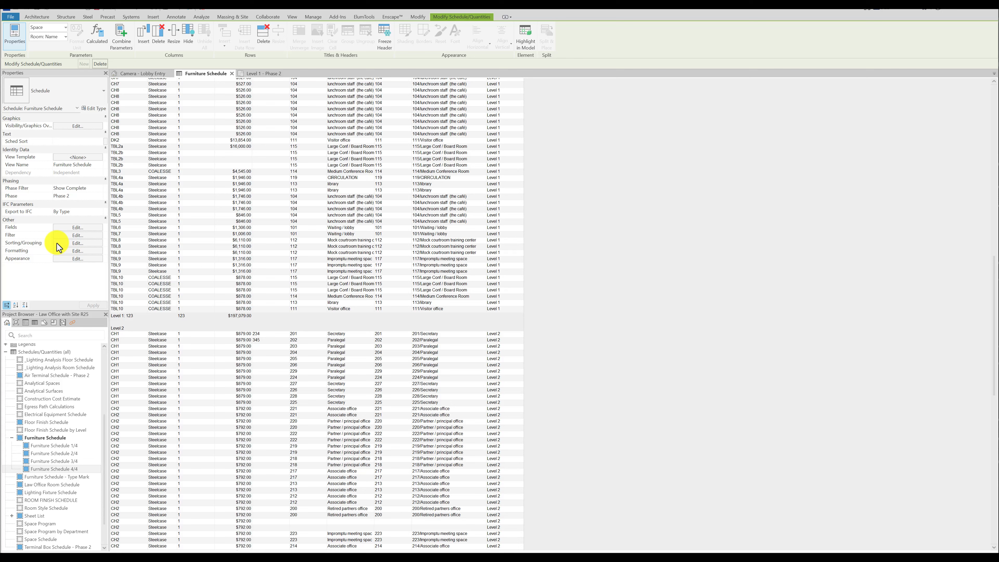
# Make Level a hidden field in the Furniture Schedule's formatting and check the grouped rows down to the grand total.
pyautogui.click(75, 250)
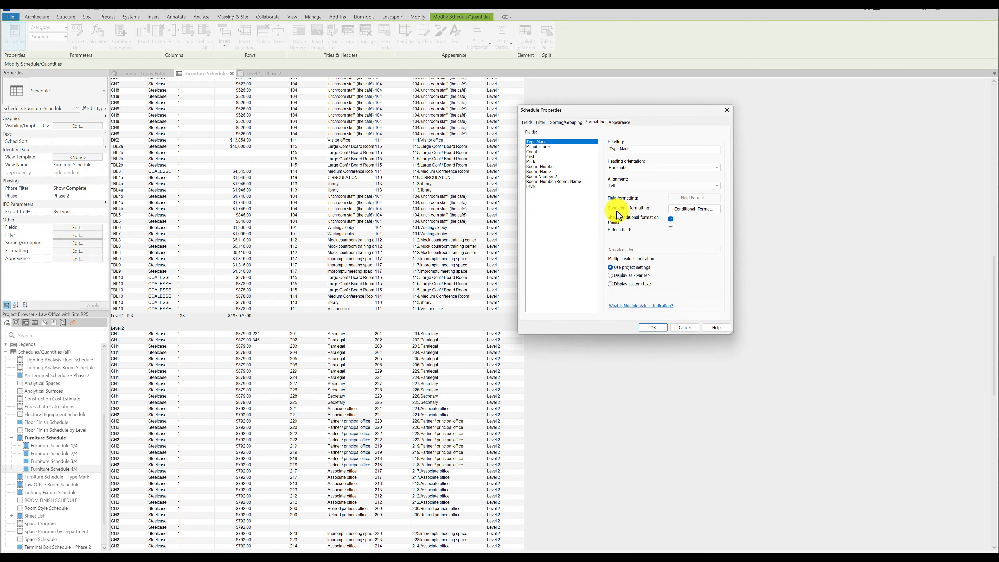
pyautogui.click(530, 186)
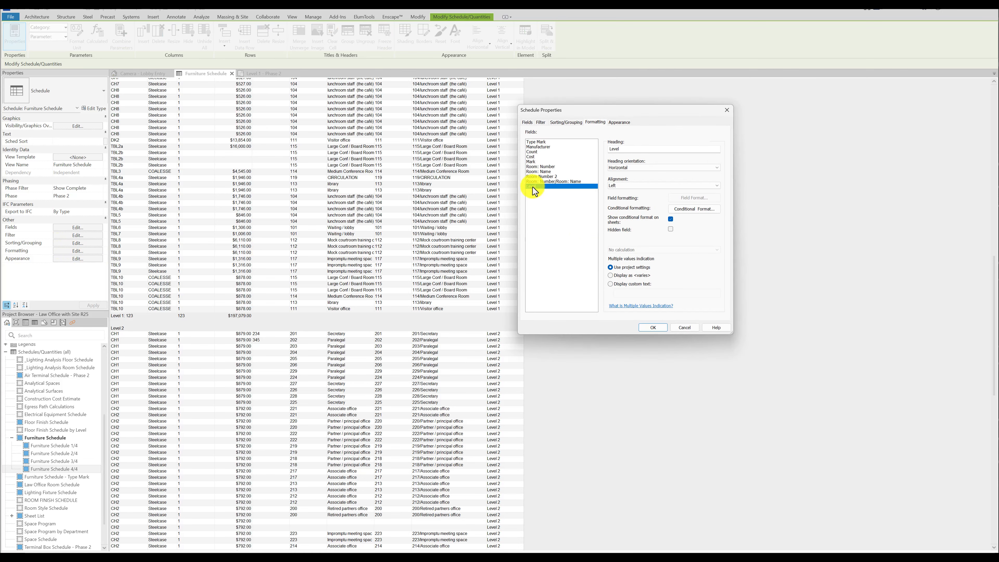
pyautogui.click(671, 228)
pyautogui.click(654, 327)
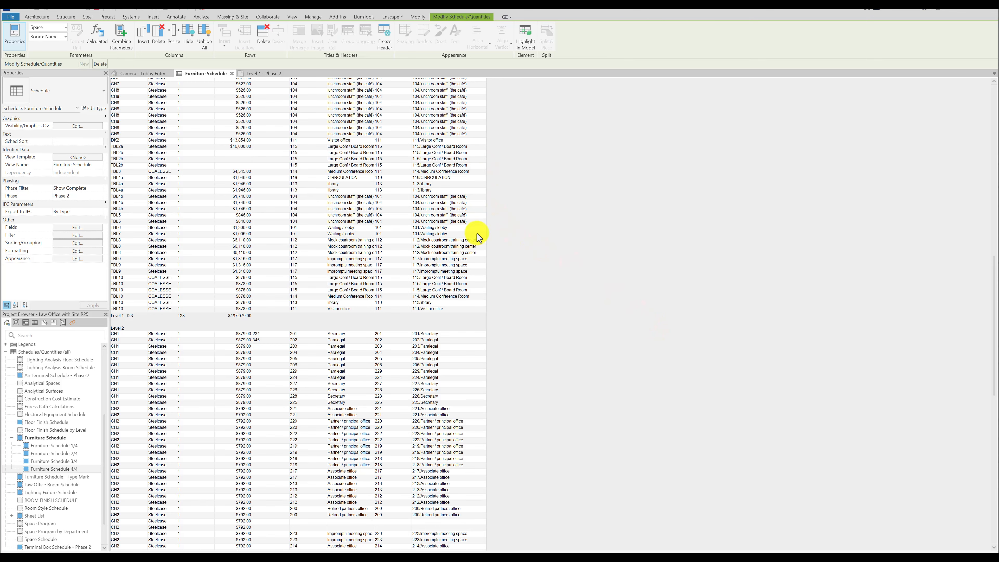
pyautogui.scroll(10, 505, 234)
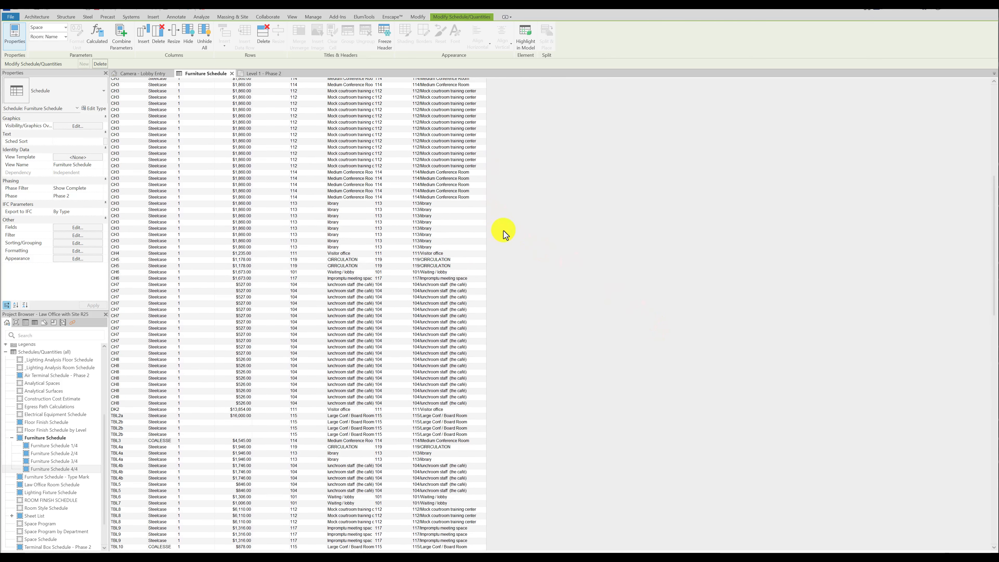
pyautogui.scroll(12, 503, 231)
pyautogui.scroll(-20, 285, 195)
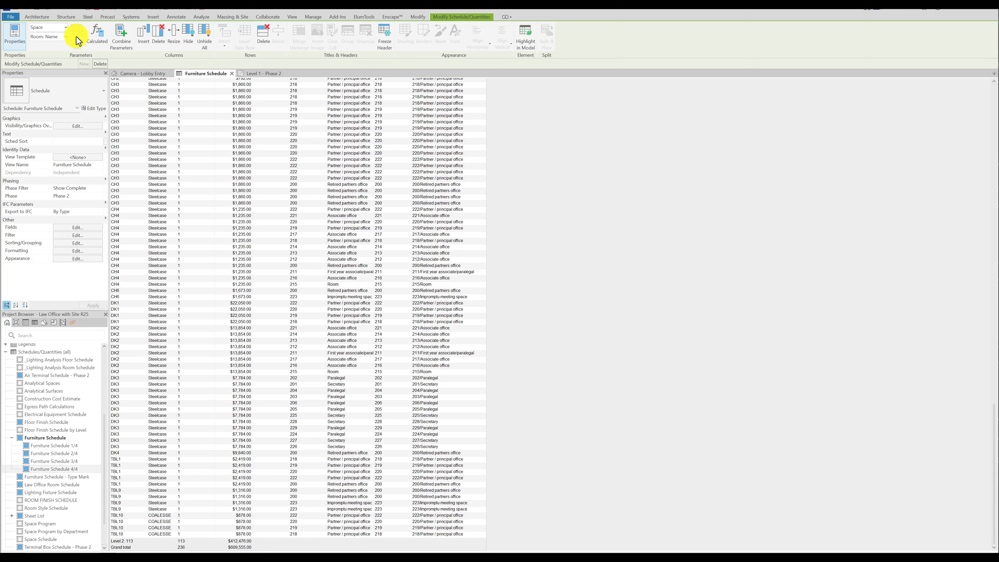
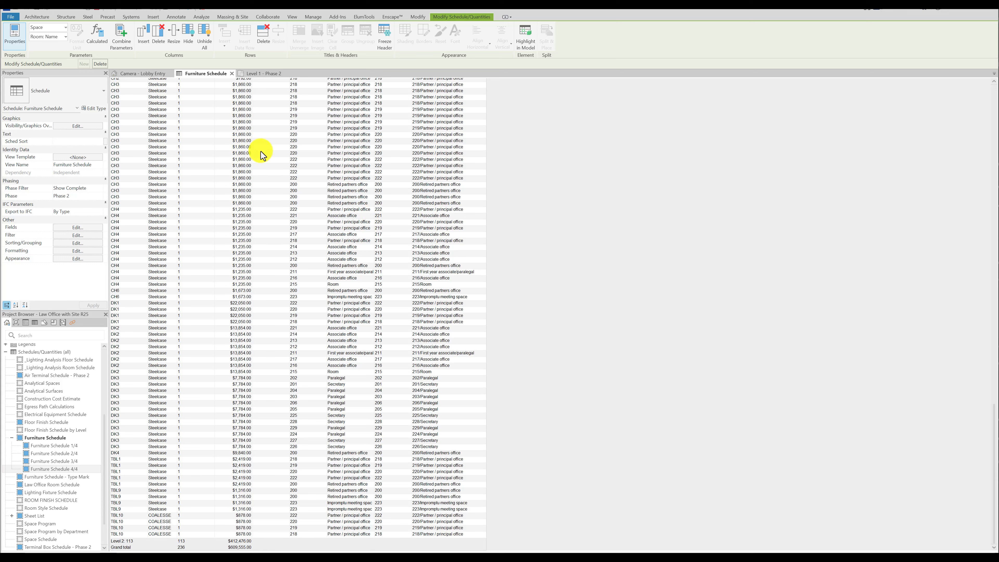
# Create a Phase 2 multi-category schedule with Family and Type as its only field.
pyautogui.rightClick(43, 351)
pyautogui.click(75, 357)
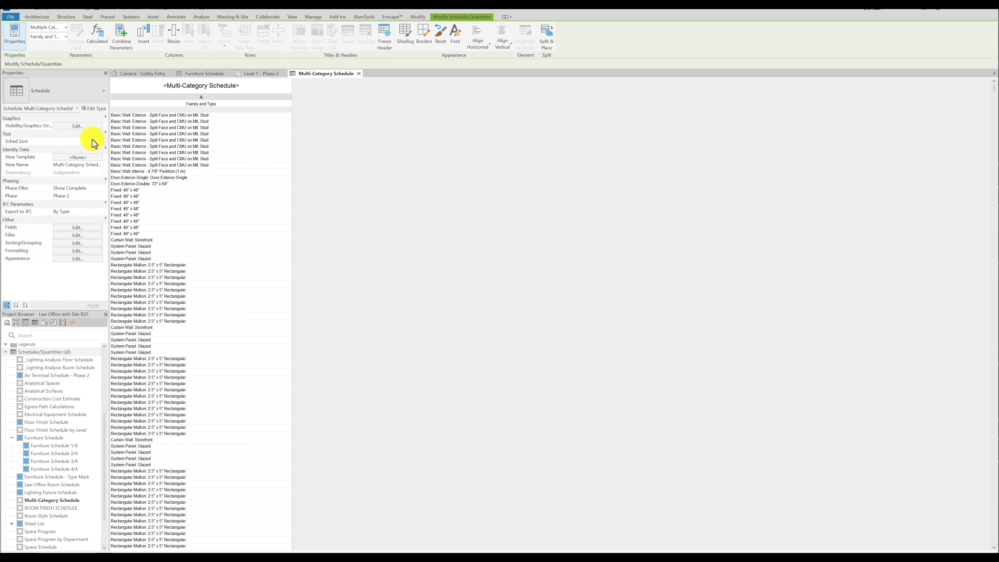
# Start a new Rooms key schedule named Room Style Schedule 2 with the key name Room Style 2.
pyautogui.rightClick(54, 351)
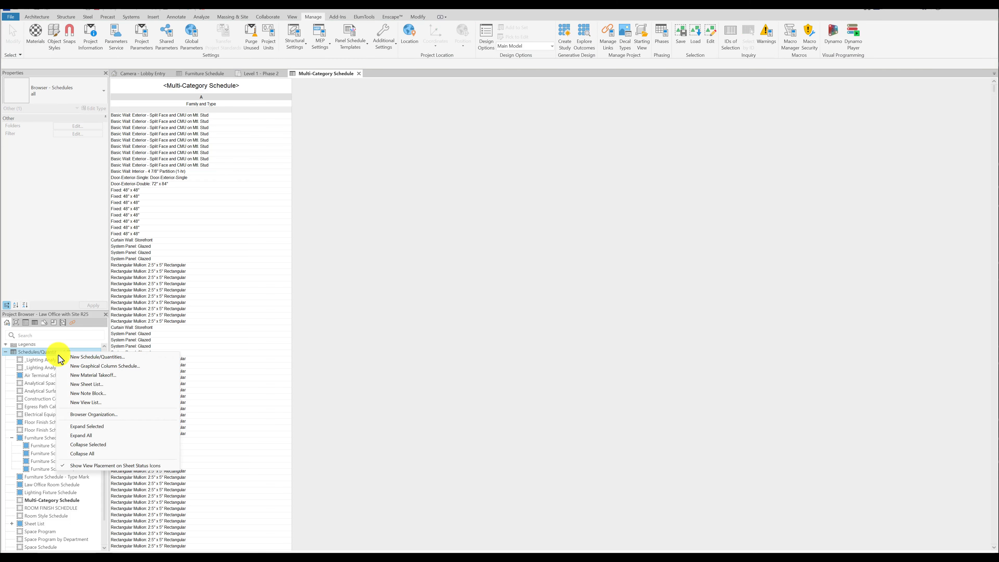
pyautogui.click(112, 359)
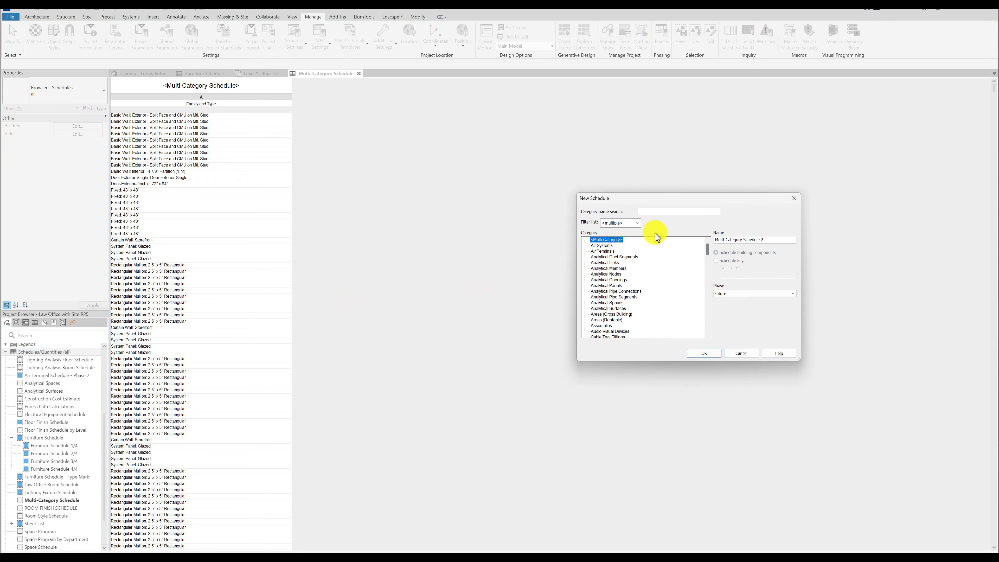
pyautogui.scroll(-15, 605, 283)
pyautogui.click(606, 292)
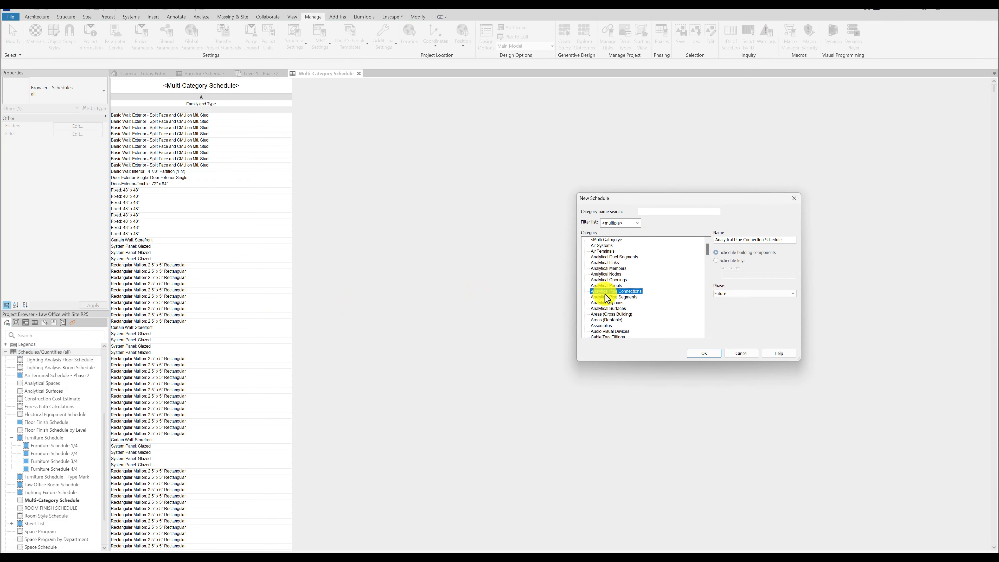
pyautogui.scroll(2, 606, 294)
pyautogui.scroll(-1, 623, 302)
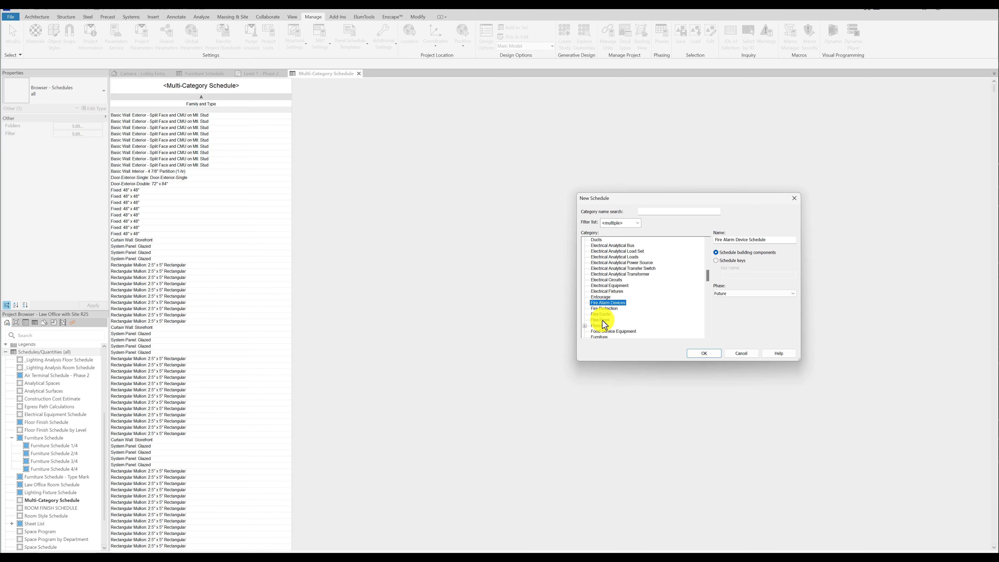
pyautogui.click(597, 325)
pyautogui.scroll(-10, 601, 325)
pyautogui.click(601, 326)
pyautogui.scroll(-2, 607, 313)
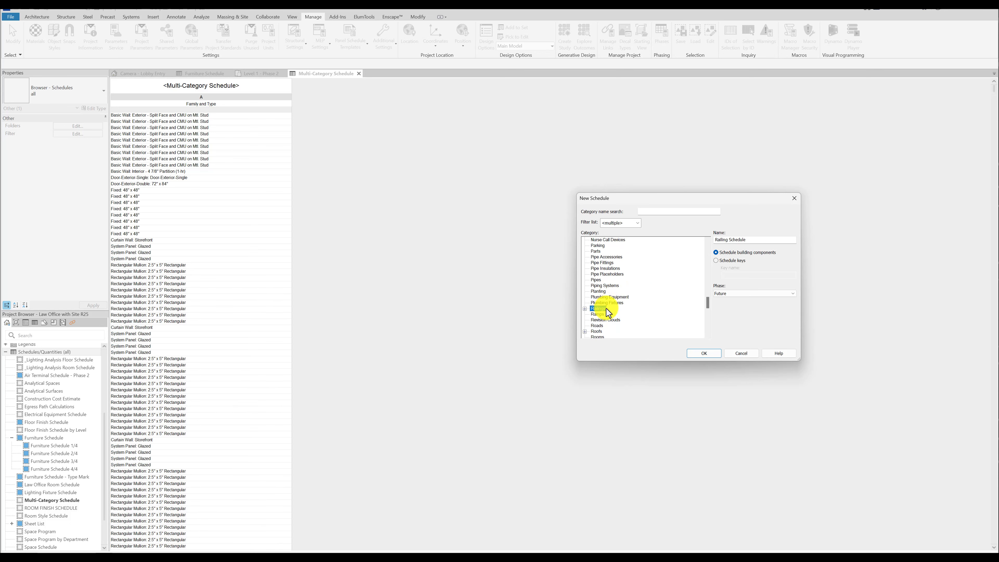
pyautogui.click(598, 326)
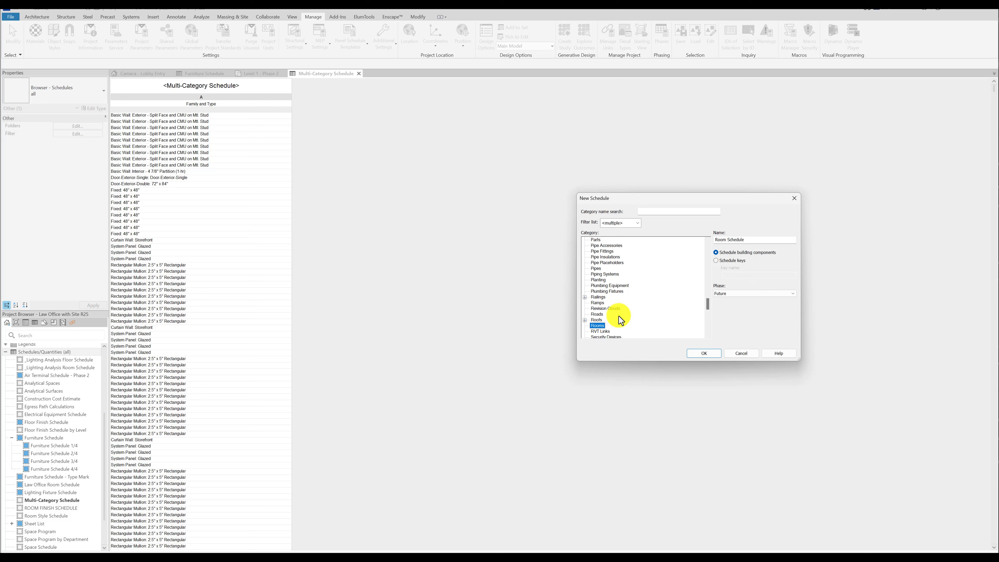
pyautogui.click(717, 260)
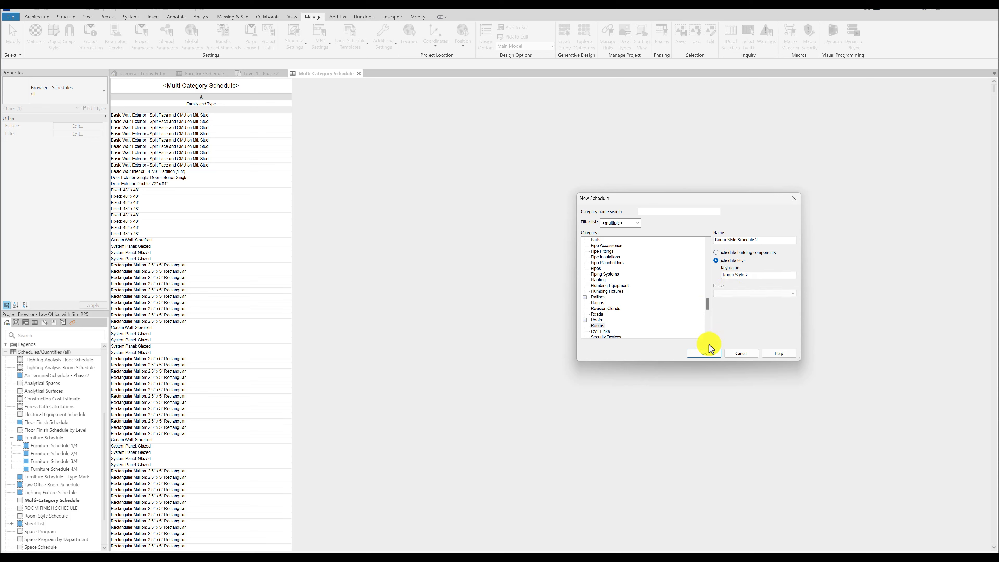
pyautogui.click(704, 353)
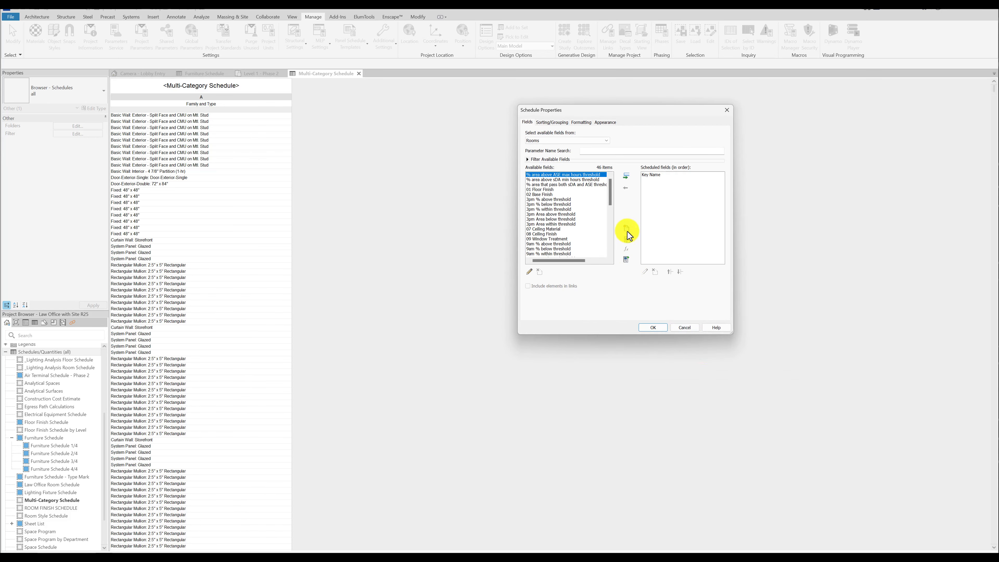
# Examine the new-parameter options for the room key schedule with Shared parameter chosen, and leave without adding one.
pyautogui.click(627, 230)
pyautogui.click(543, 158)
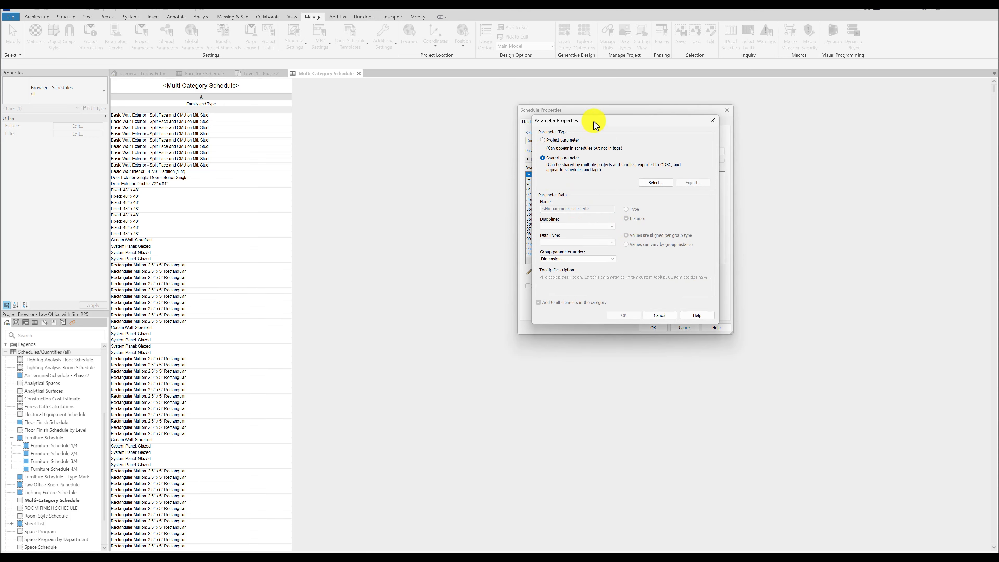
pyautogui.moveTo(592, 121); pyautogui.dragTo(359, 146)
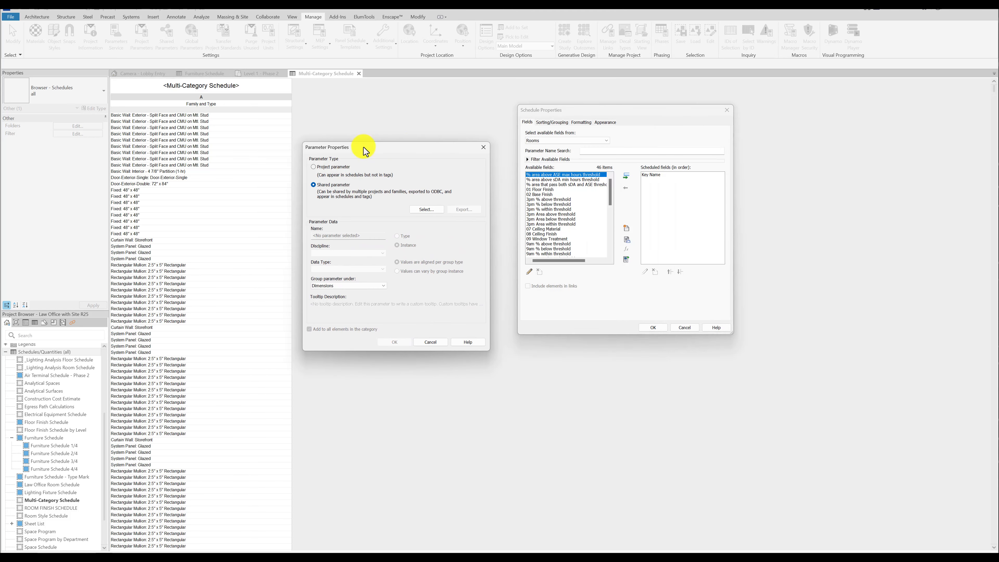
pyautogui.click(325, 189)
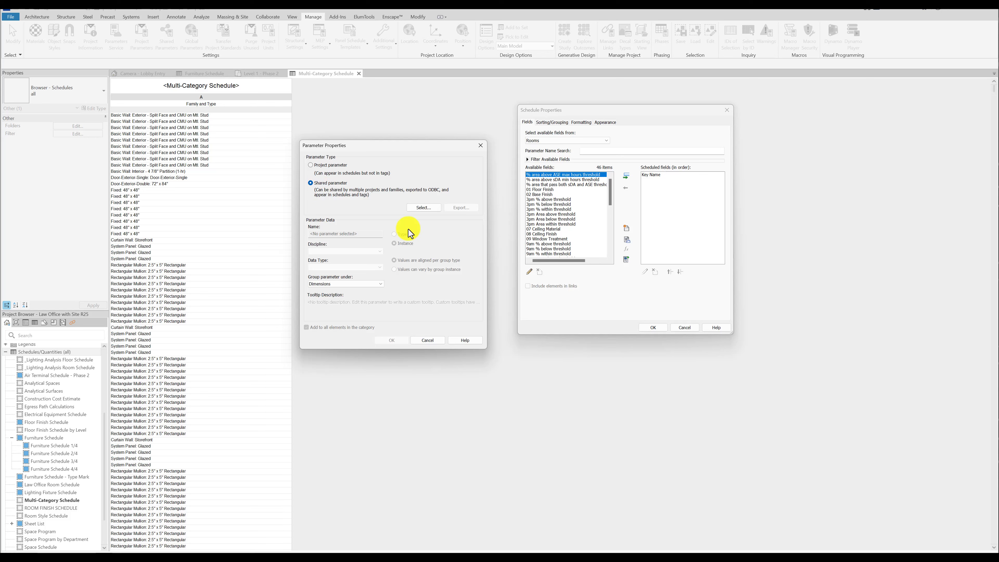
pyautogui.click(439, 341)
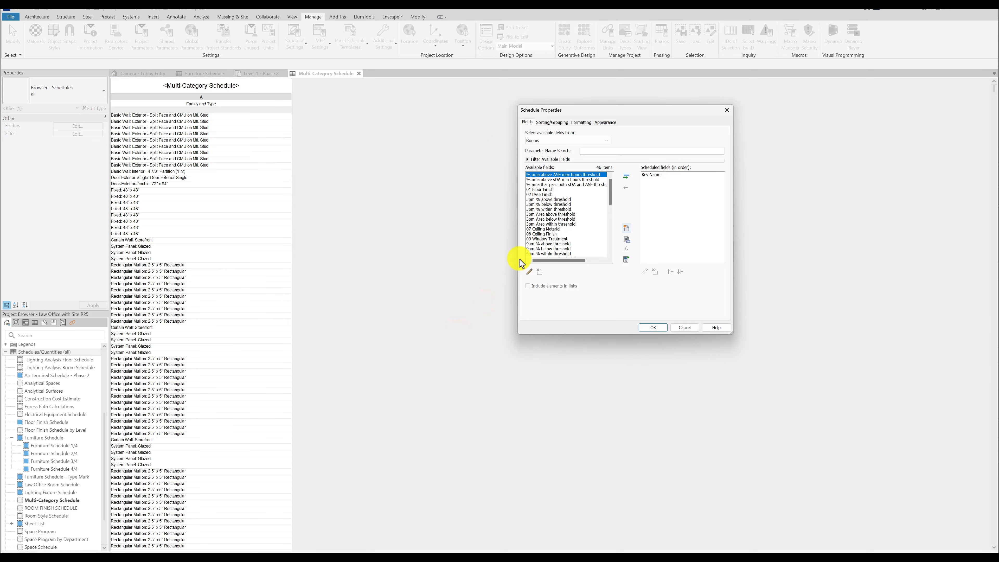
# Check which fields conditional formatting offers for the room key schedule, and discard the new schedule.
pyautogui.click(579, 122)
pyautogui.click(698, 208)
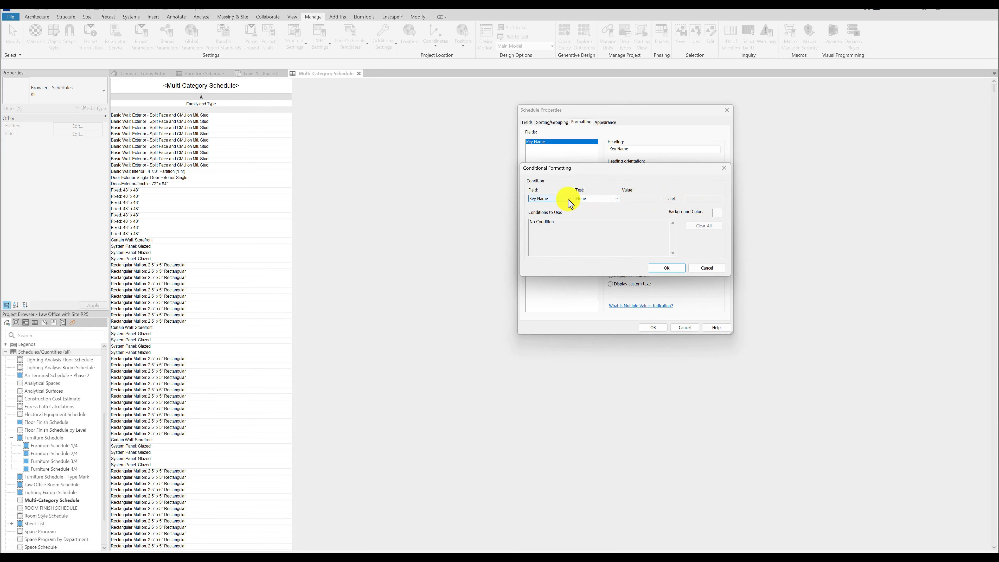
pyautogui.click(569, 201)
pyautogui.click(569, 200)
pyautogui.click(708, 270)
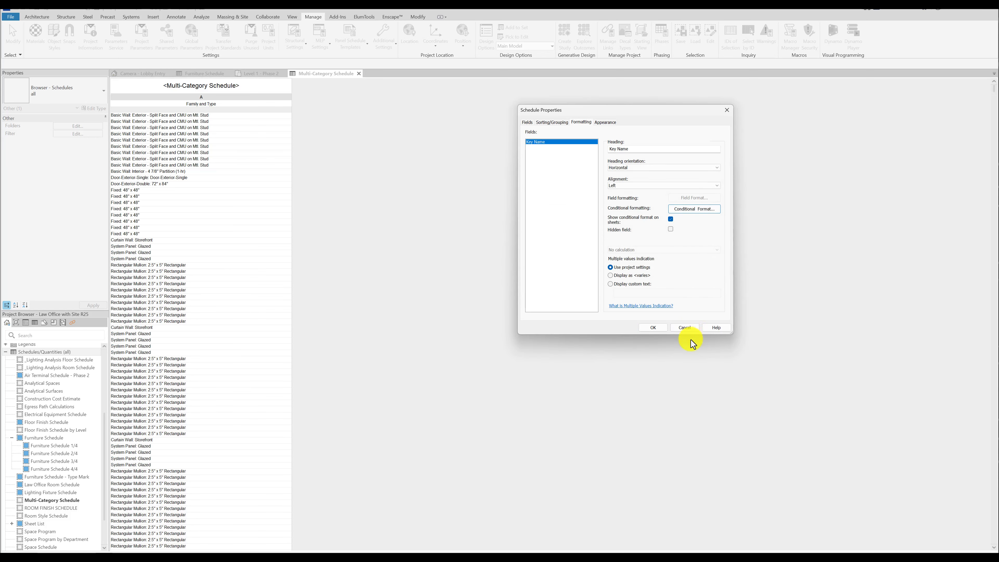
pyautogui.click(690, 329)
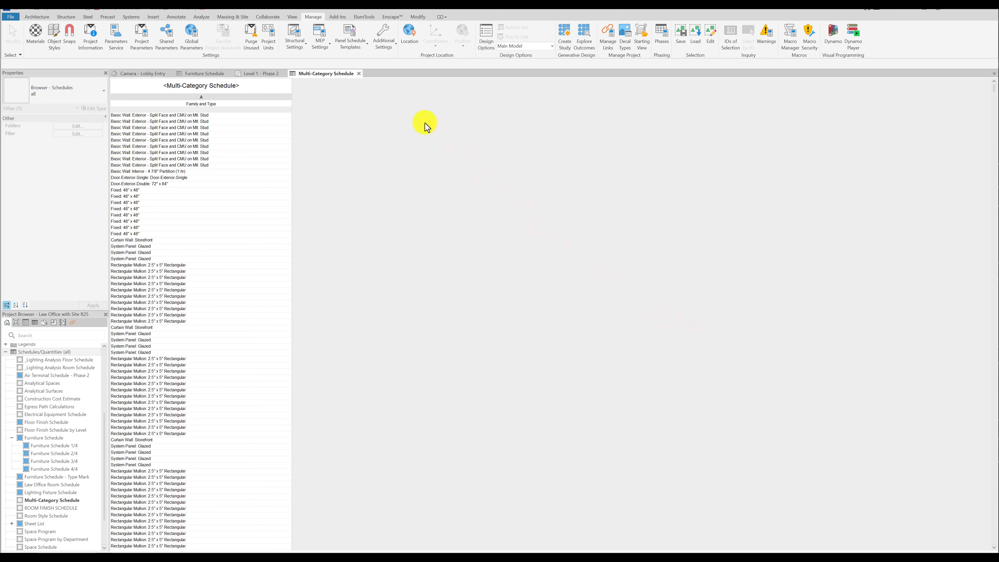
# Try an Equal To condition on Family and Type in the Multi-Category Schedule's conditional formatting.
pyautogui.click(360, 114)
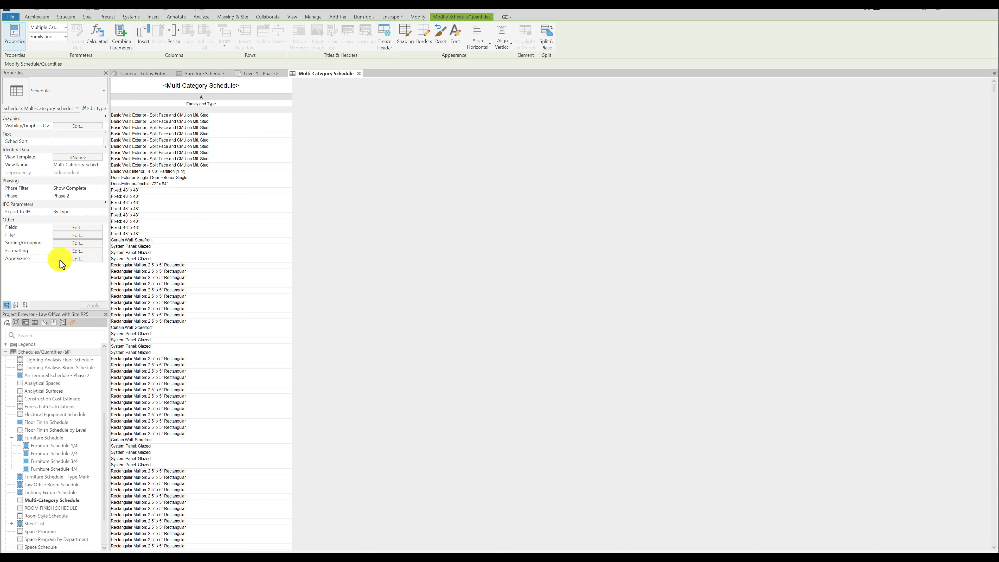
pyautogui.click(90, 244)
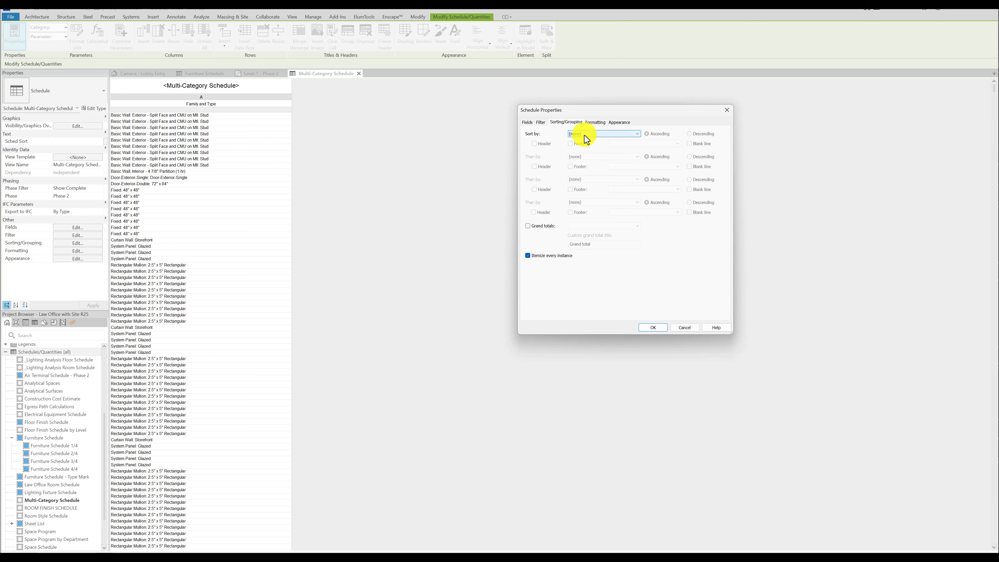
pyautogui.click(599, 125)
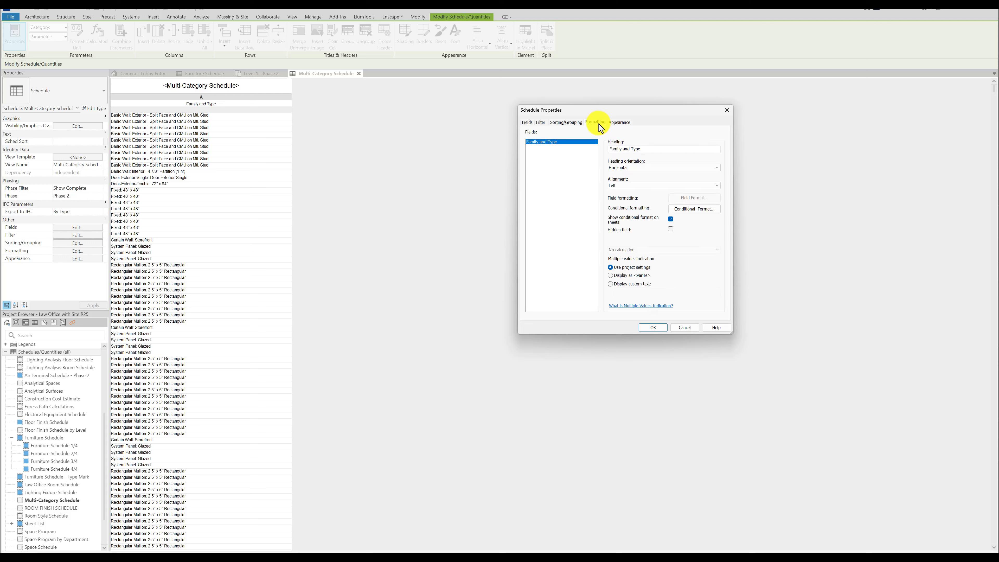
pyautogui.click(696, 209)
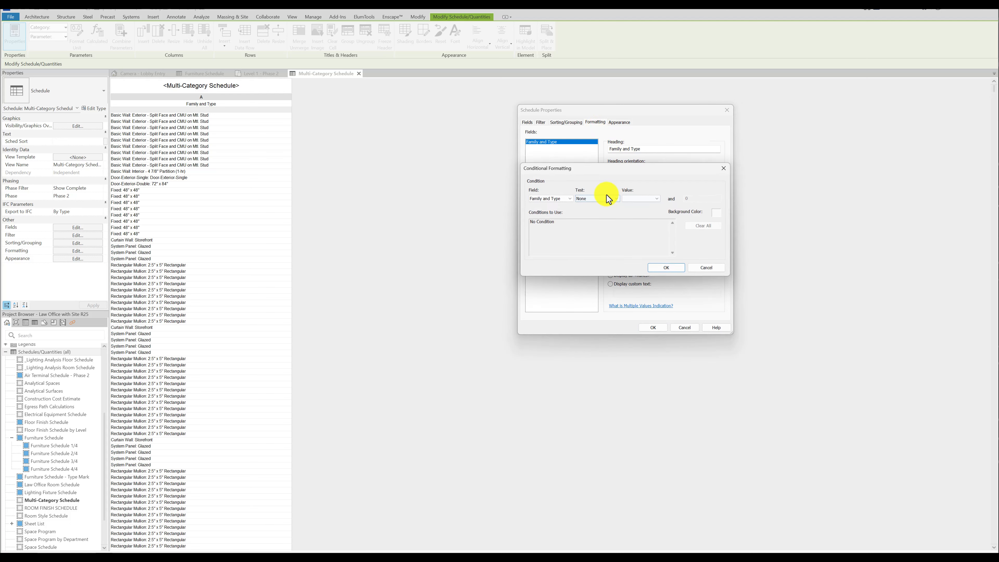
pyautogui.click(608, 197)
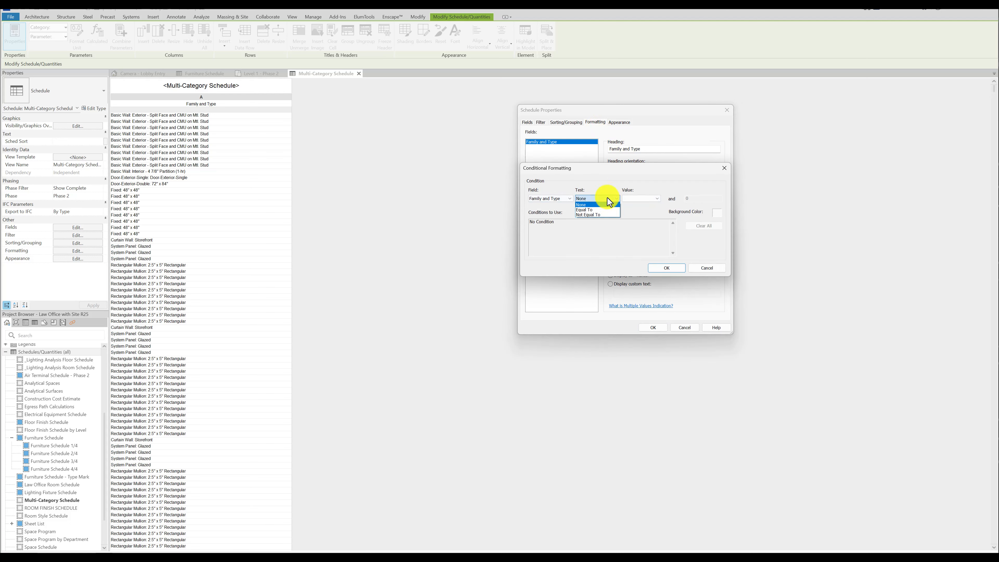
pyautogui.click(605, 210)
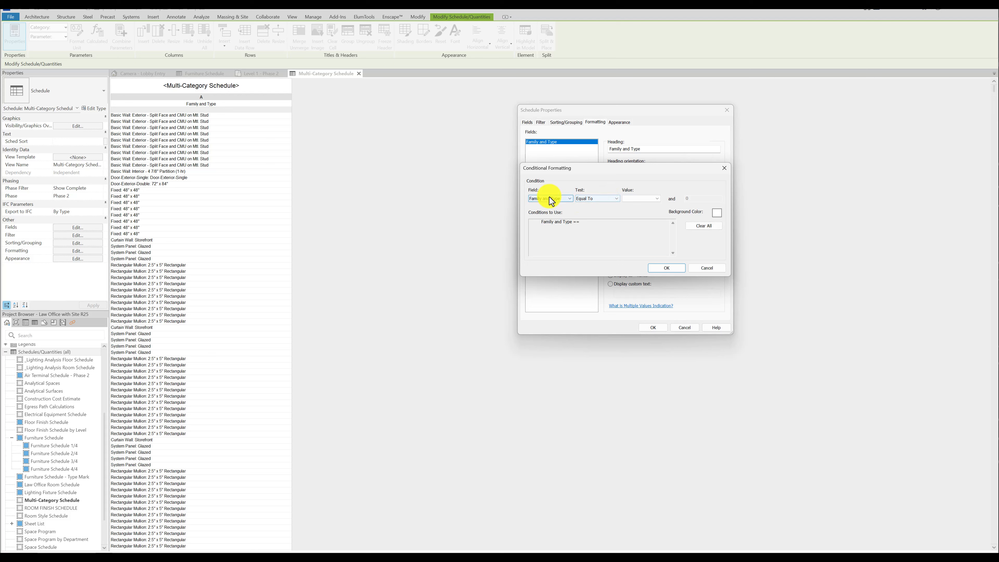
# Browse the family and type values available for the Equal To condition, and discard the conditional formatting.
pyautogui.click(636, 200)
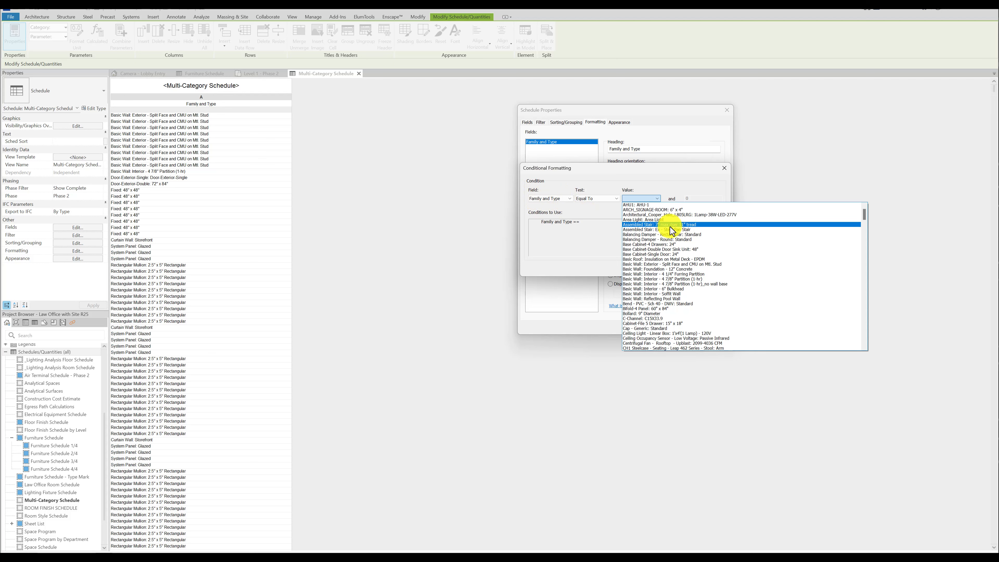
pyautogui.scroll(-4, 663, 286)
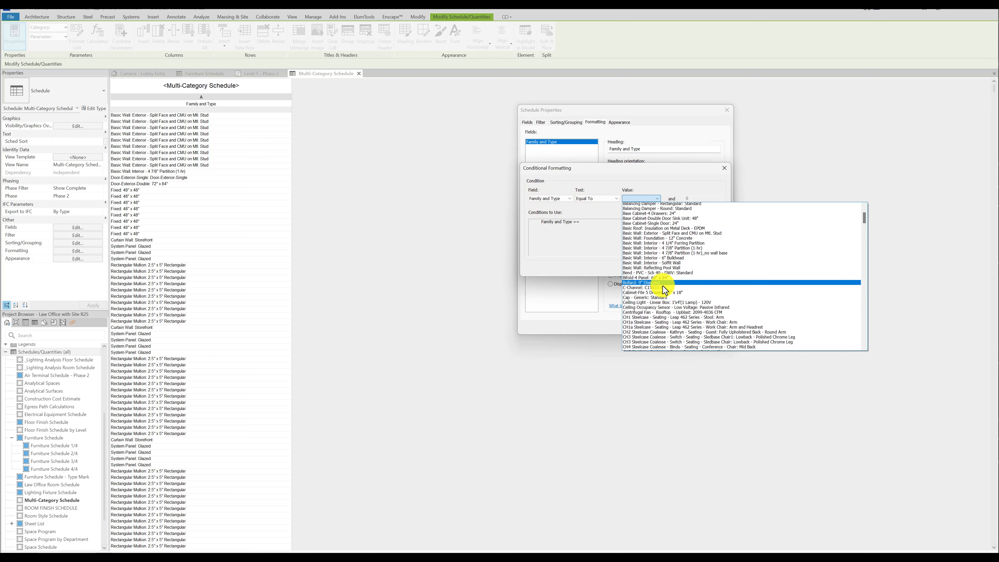
pyautogui.scroll(4, 661, 282)
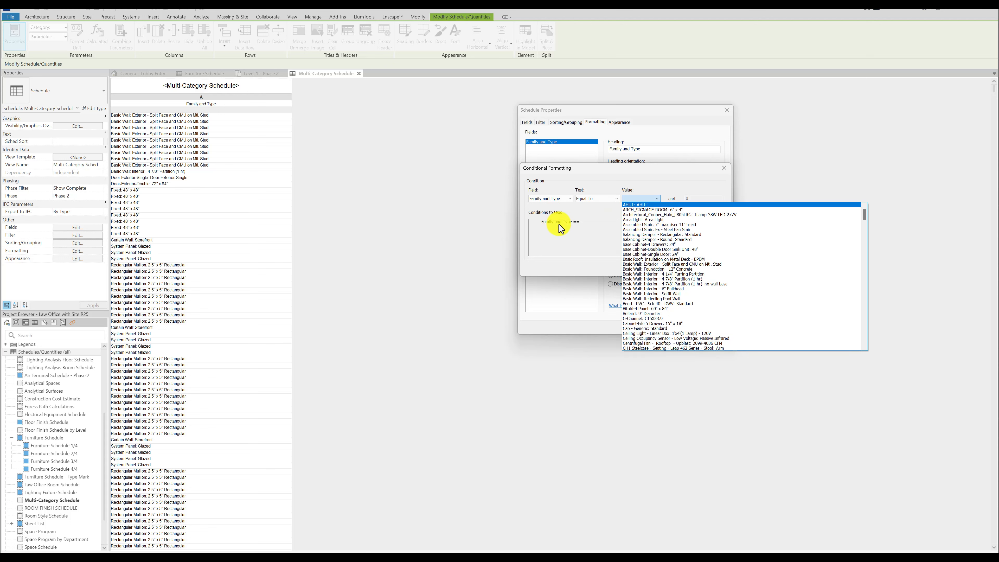
pyautogui.click(629, 179)
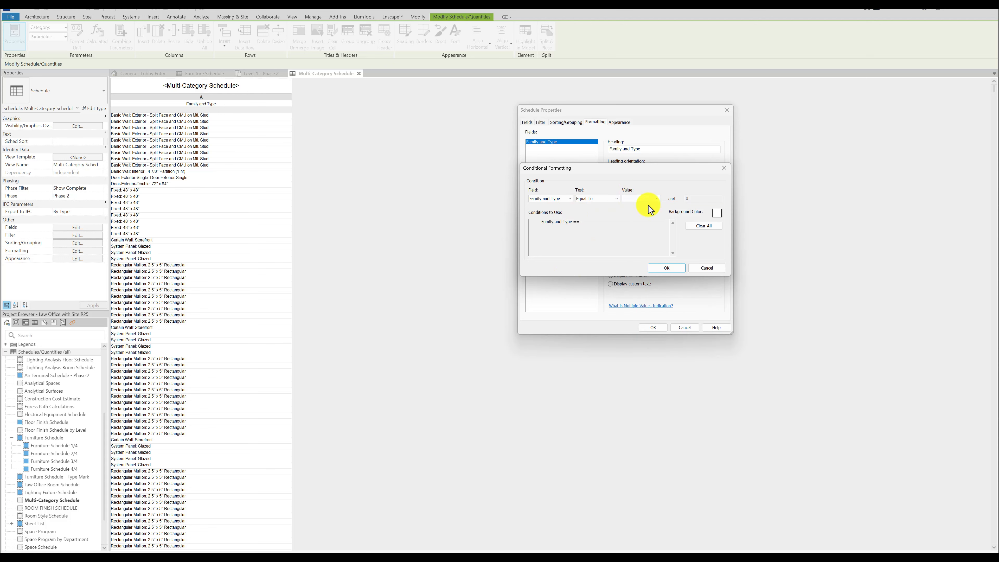
pyautogui.click(712, 268)
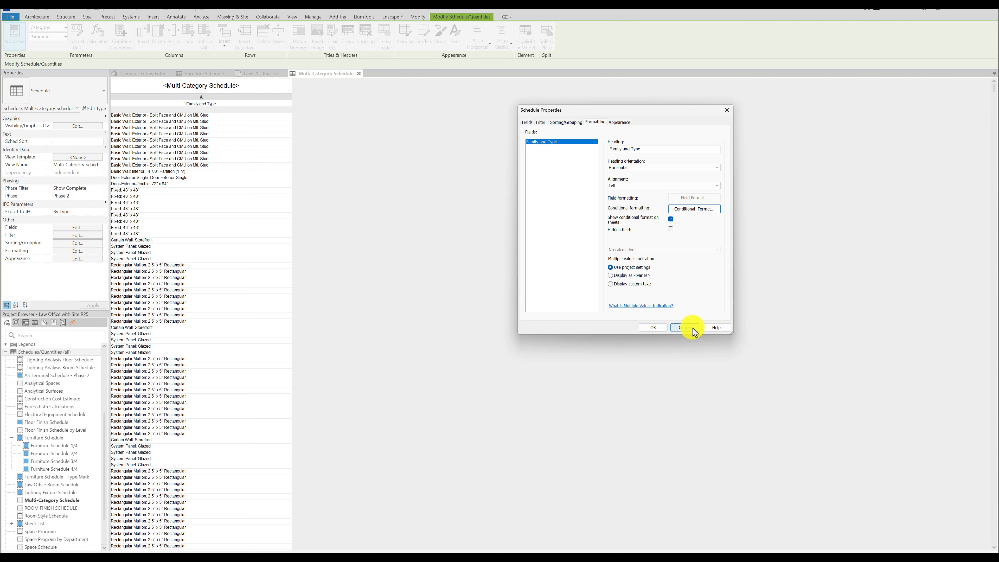
pyautogui.click(692, 329)
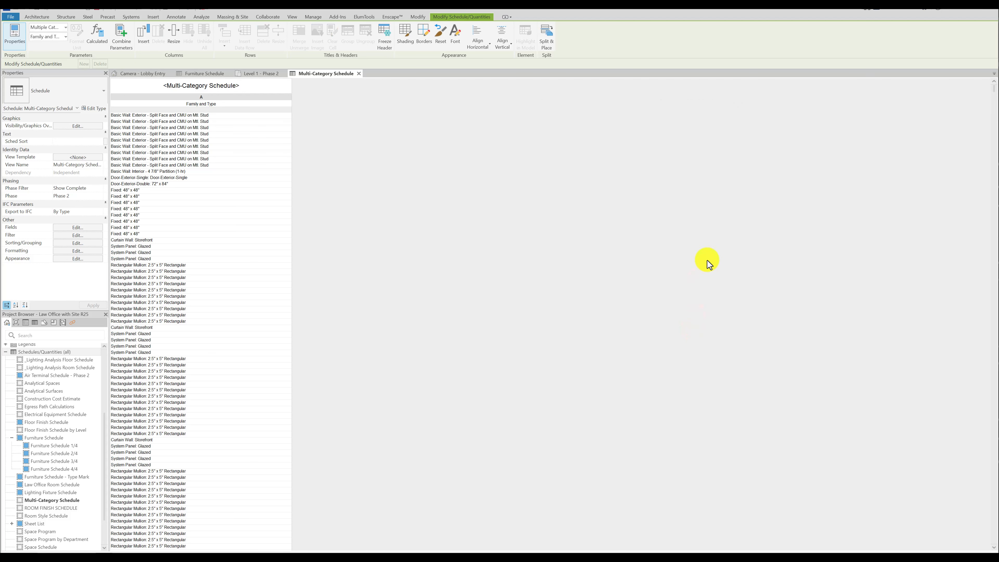
# Look through the available fields beginning with R for another new multi-category schedule, and discard it.
pyautogui.rightClick(44, 352)
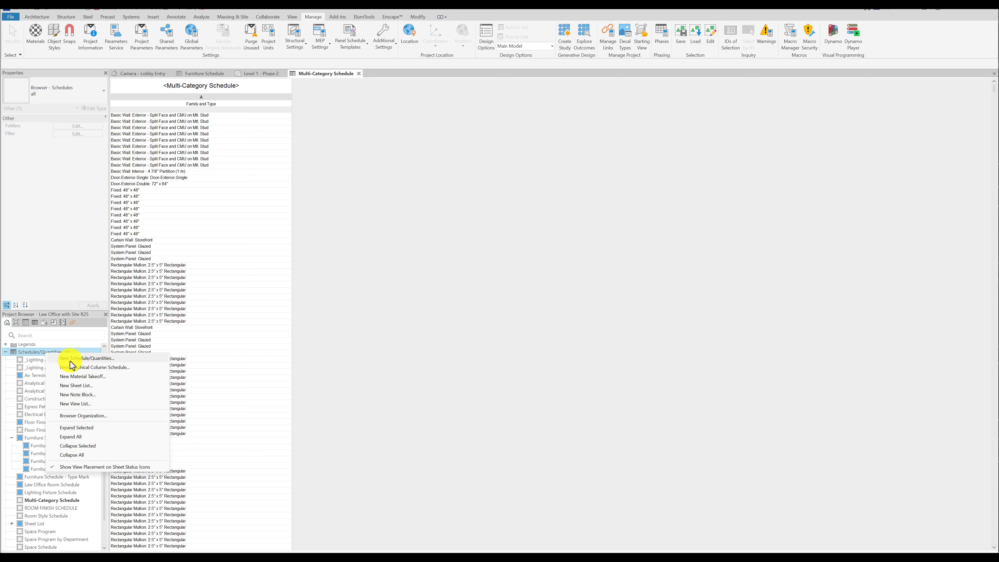
pyautogui.click(83, 360)
pyautogui.click(712, 316)
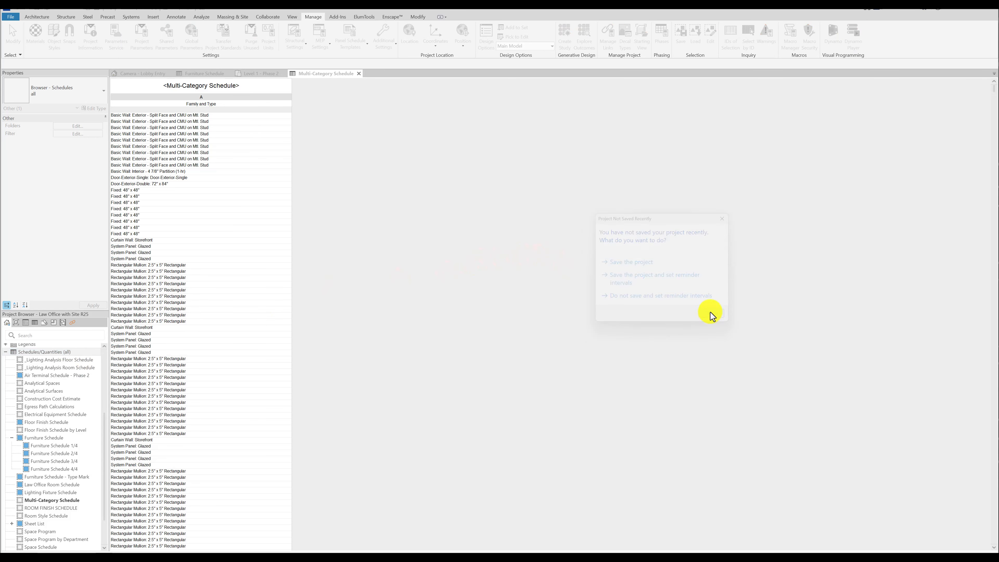
pyautogui.click(696, 352)
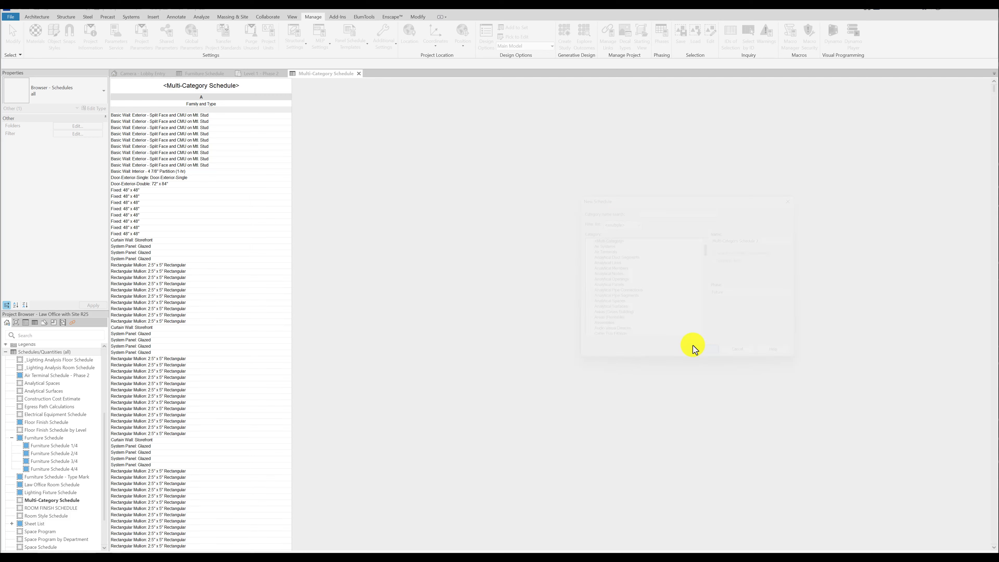
pyautogui.click(556, 254)
pyautogui.press('r')
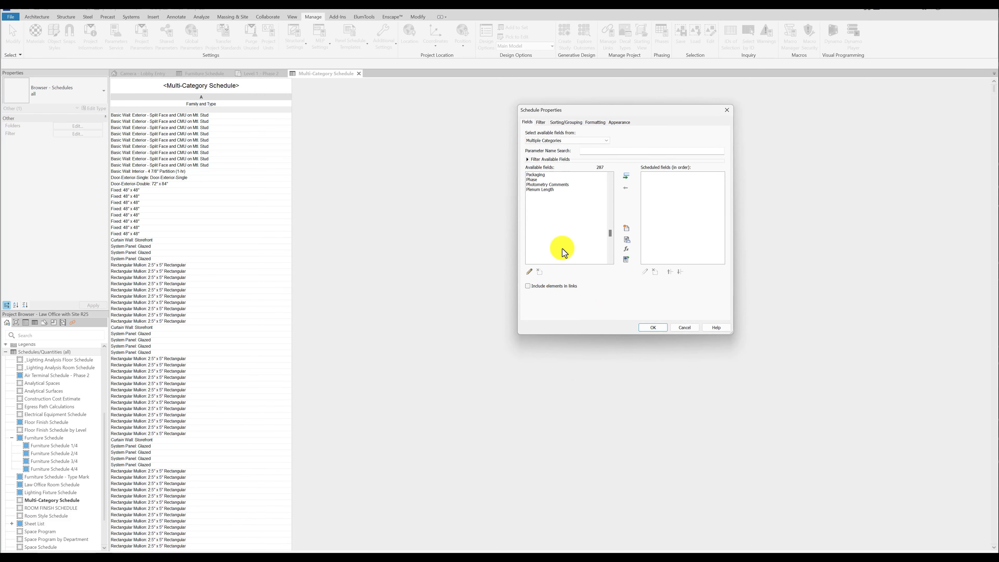
pyautogui.scroll(-4, 563, 244)
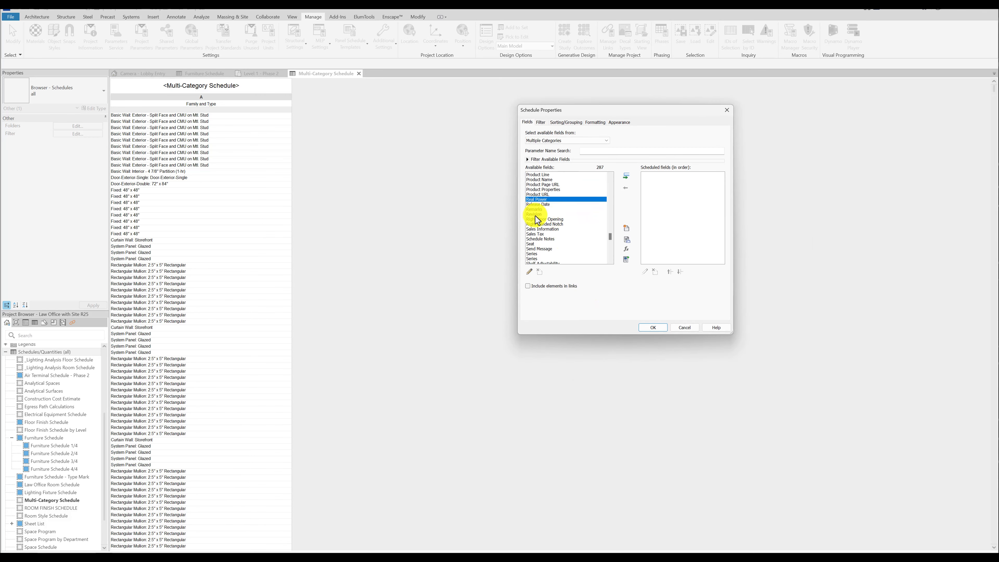
pyautogui.click(536, 214)
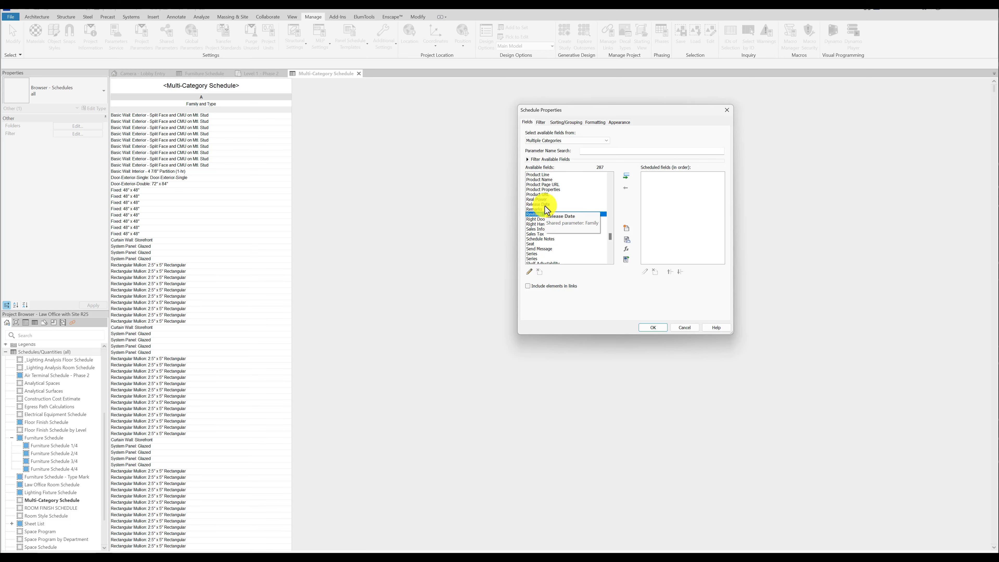
pyautogui.click(681, 325)
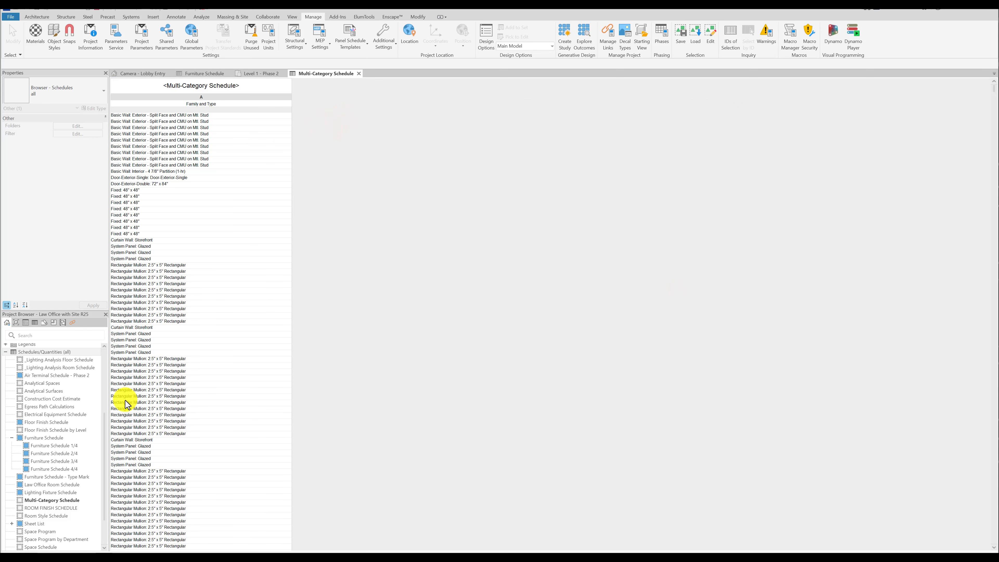
# Create a new Rooms schedule for Phase 2, named "Room Schedule test".
pyautogui.rightClick(38, 354)
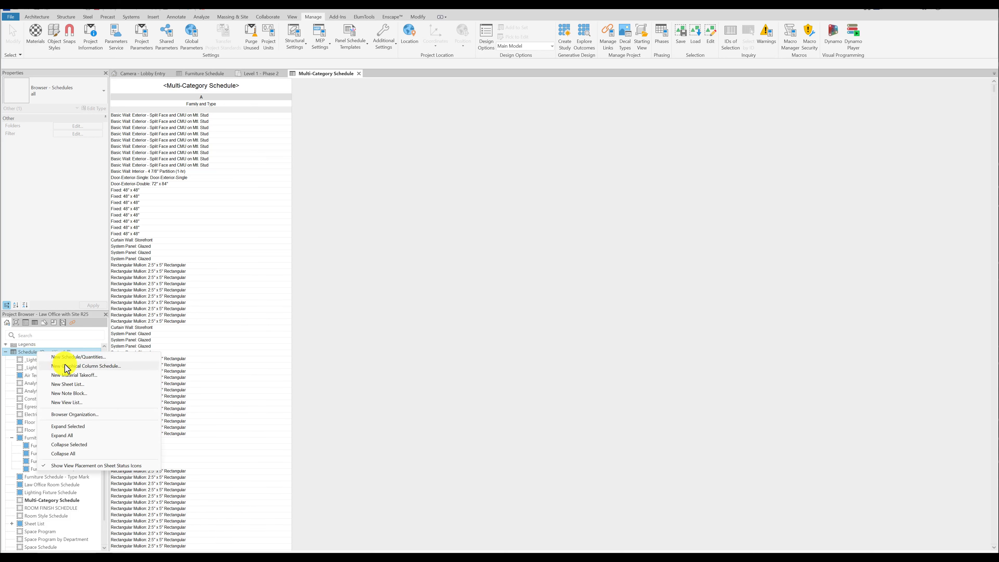
pyautogui.click(71, 359)
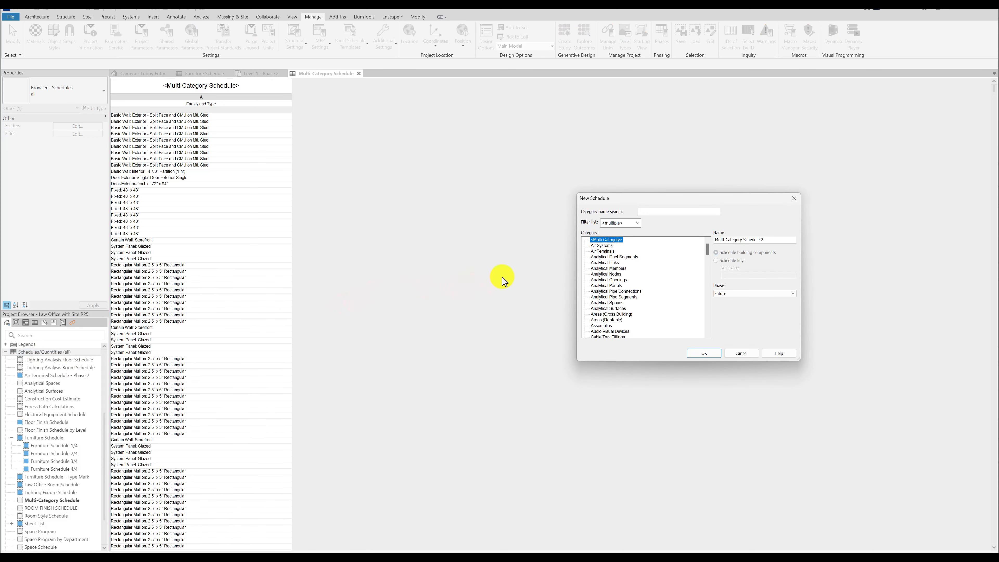
pyautogui.click(607, 291)
pyautogui.press('r')
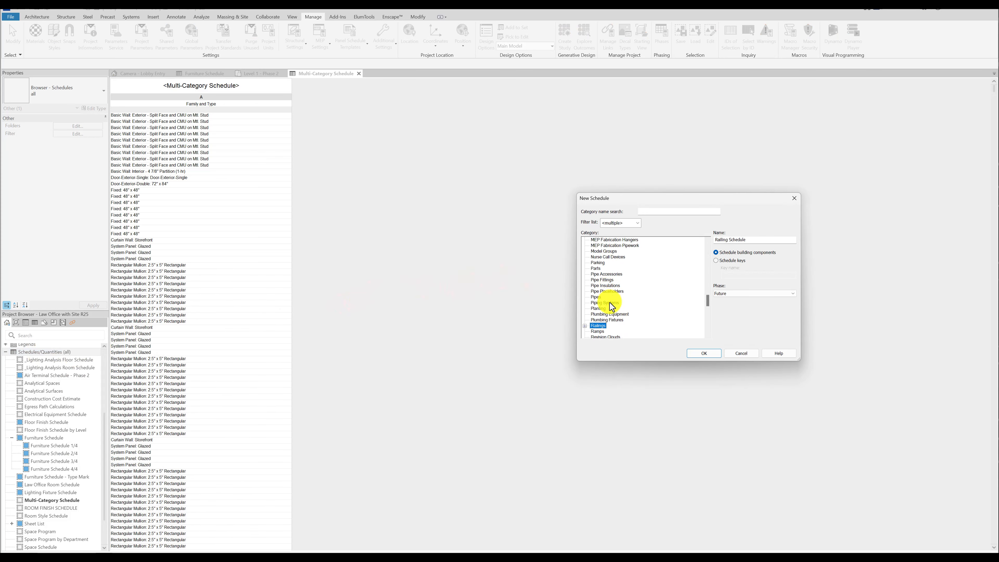
pyautogui.scroll(-1, 610, 302)
pyautogui.scroll(-2, 612, 307)
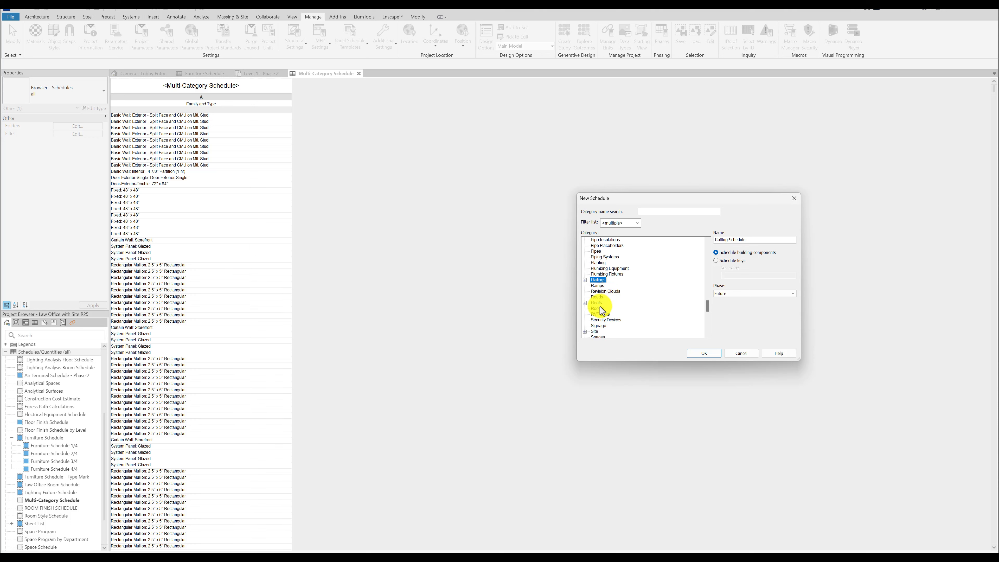
pyautogui.click(599, 309)
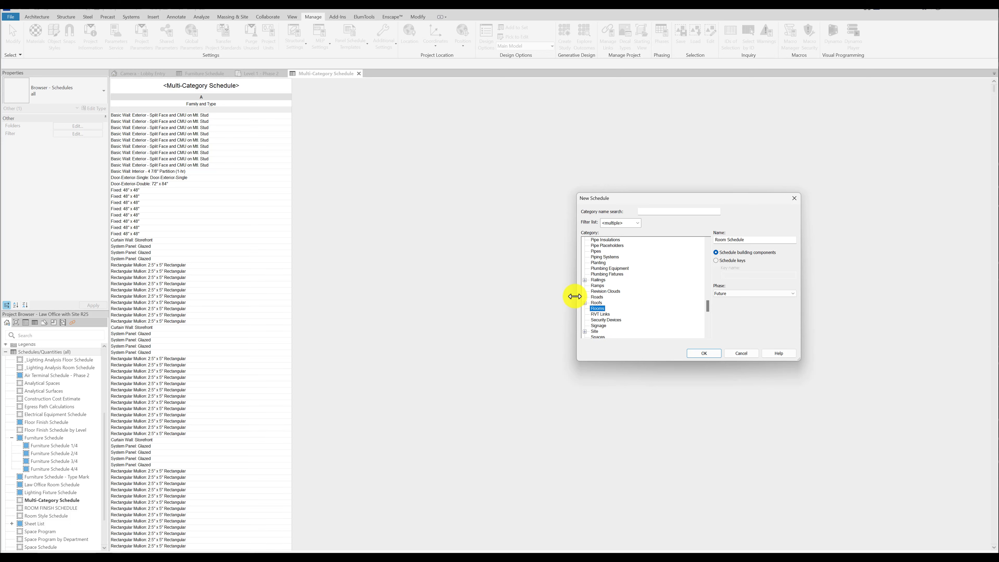
pyautogui.click(724, 293)
pyautogui.click(729, 310)
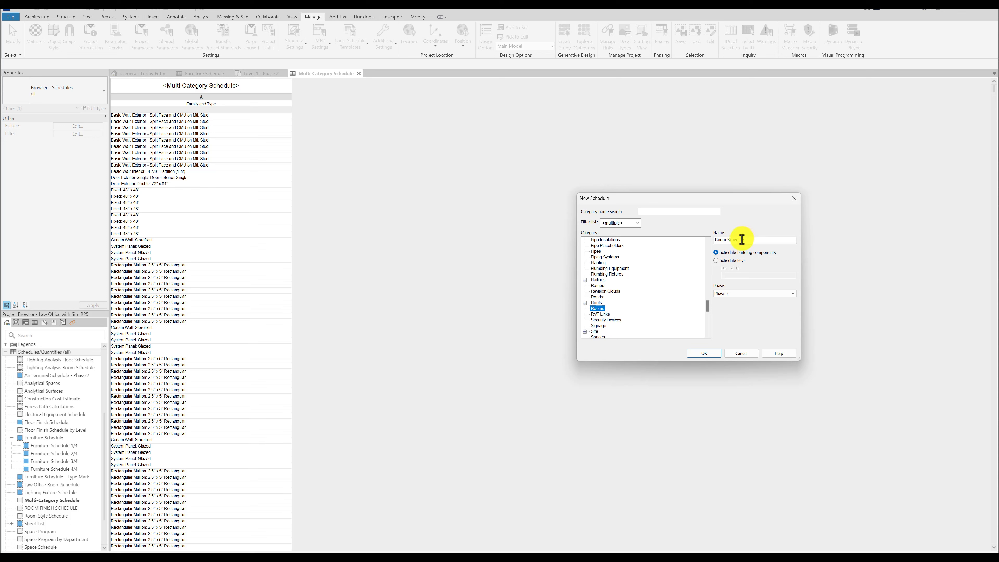
pyautogui.click(756, 241)
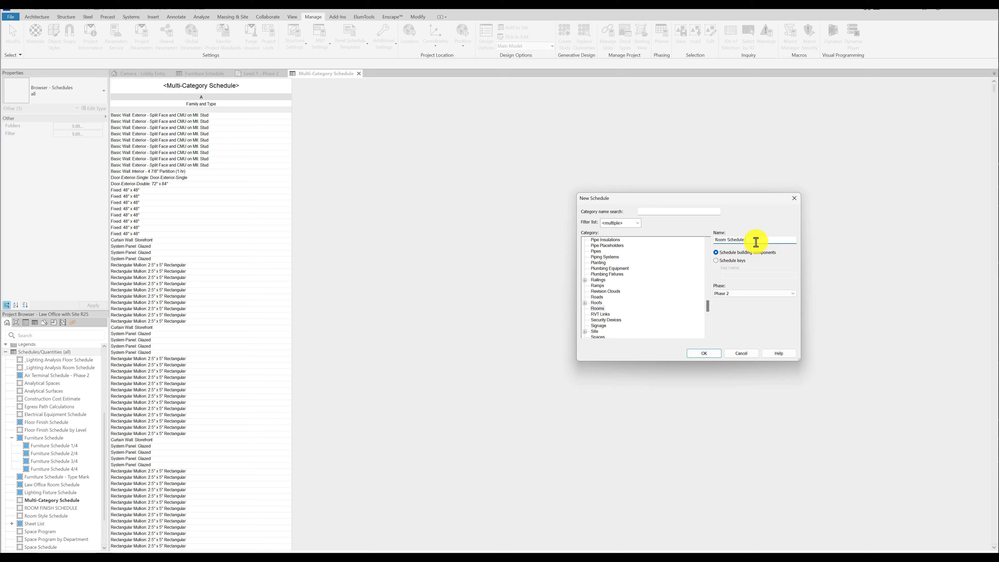
pyautogui.click(704, 354)
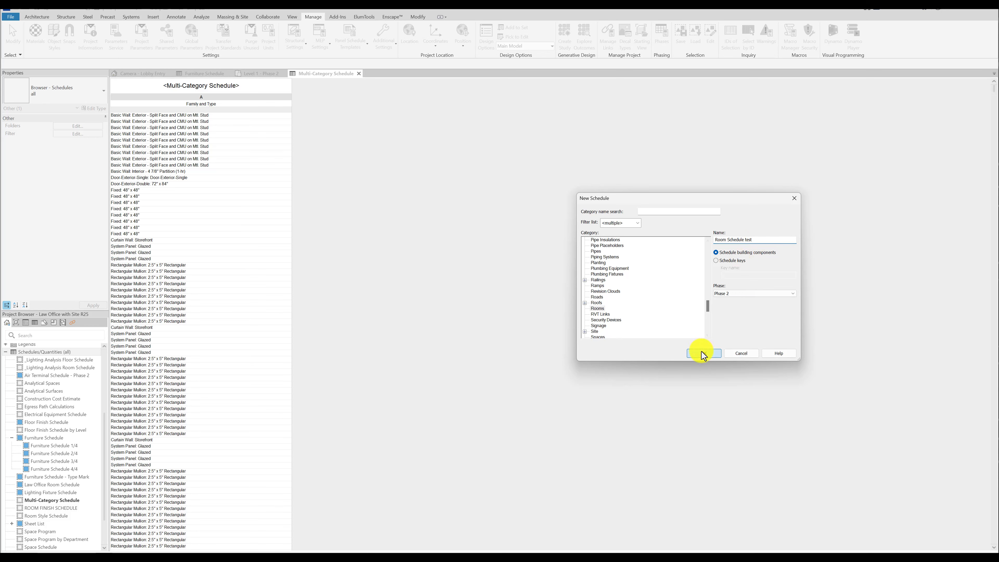
# Add the Number and Name fields, in that order, to the new room schedule.
pyautogui.click(553, 230)
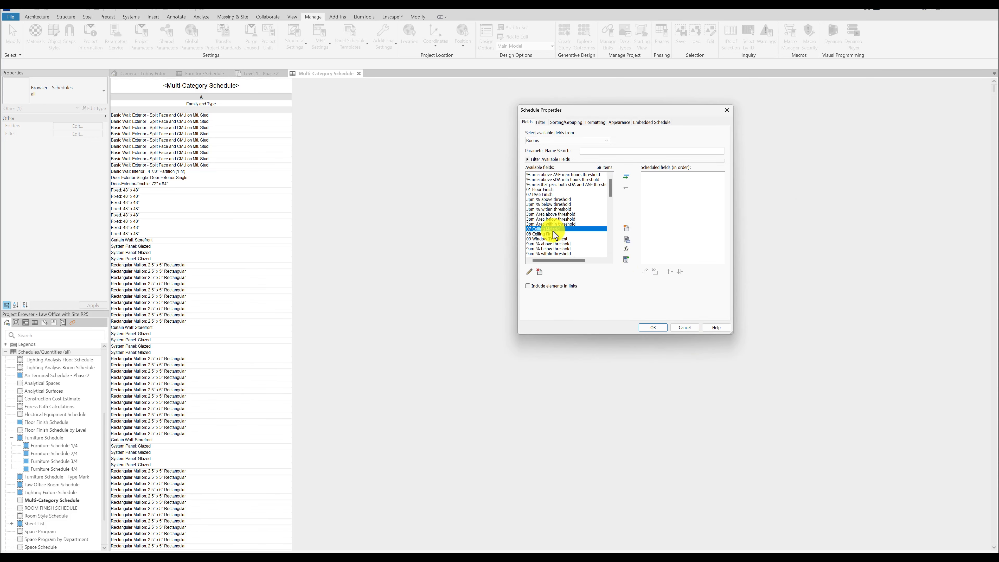
pyautogui.scroll(-5, 553, 231)
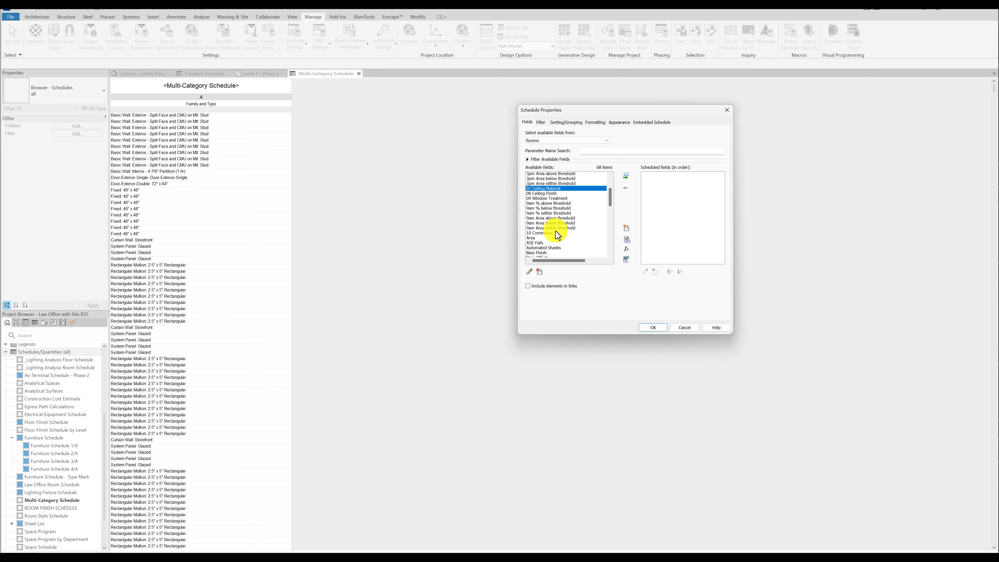
pyautogui.click(541, 239)
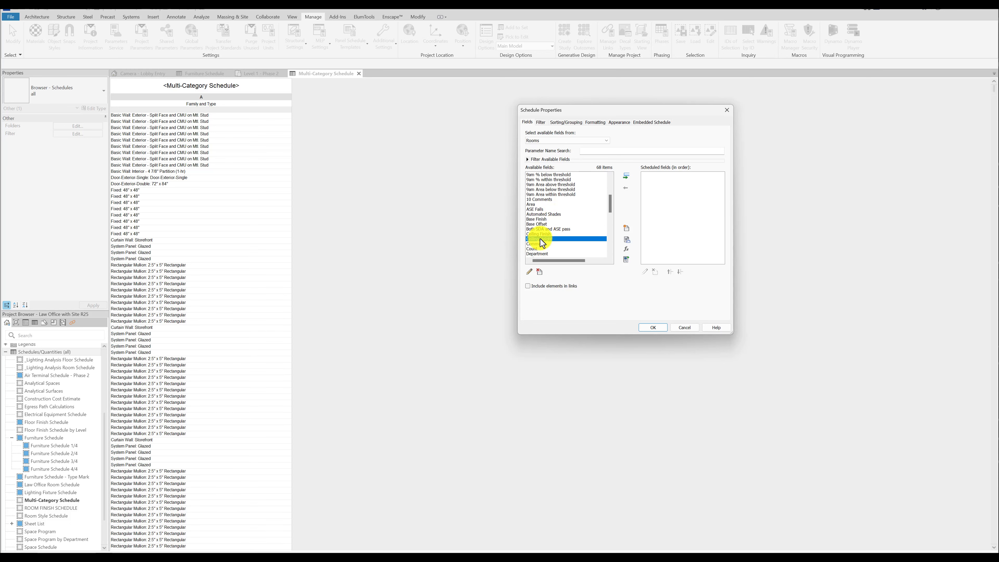
pyautogui.scroll(-6, 541, 239)
pyautogui.click(547, 235)
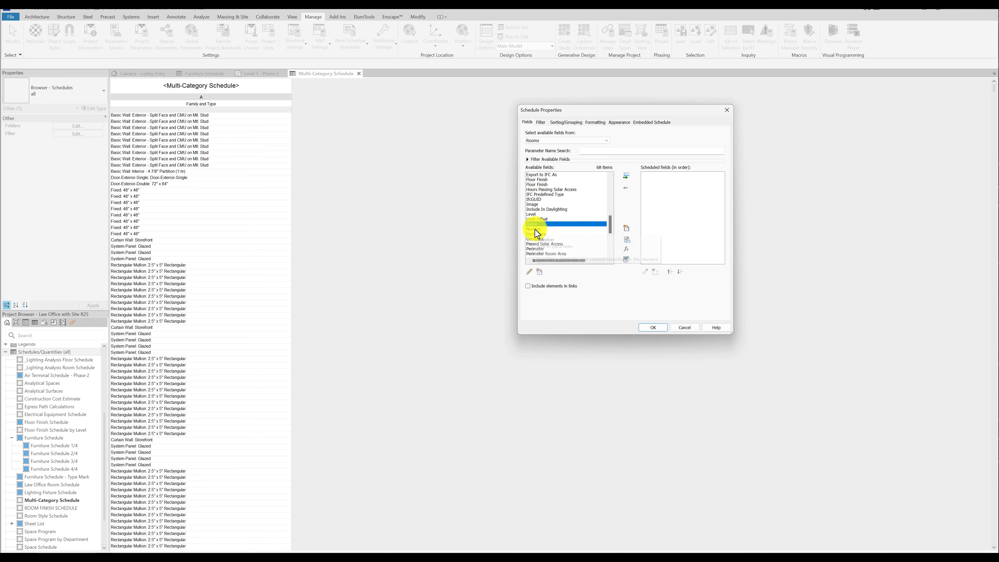
pyautogui.doubleClick(535, 230)
pyautogui.doubleClick(530, 225)
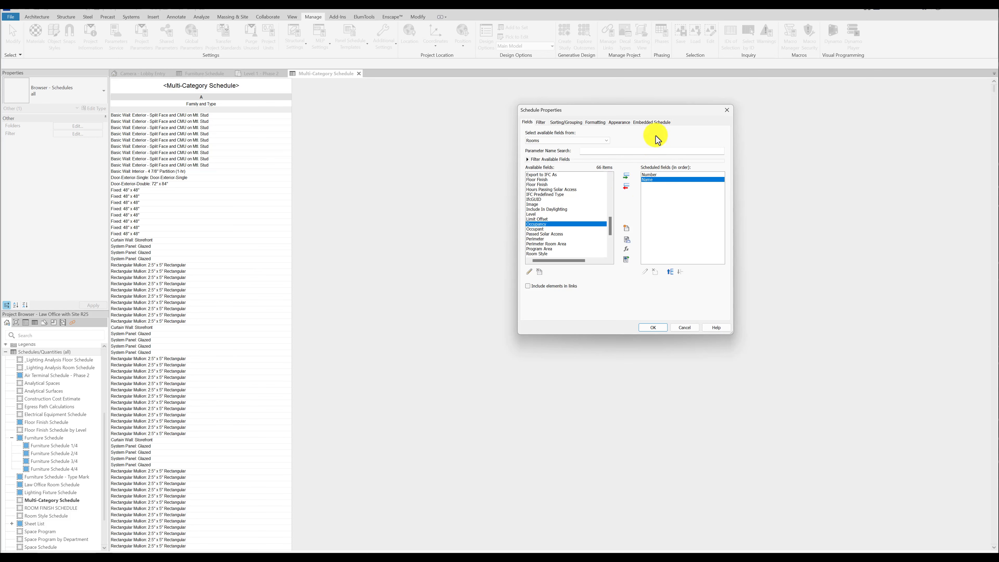
# Enable an embedded schedule in the room schedule and set its category to Furniture.
pyautogui.click(658, 123)
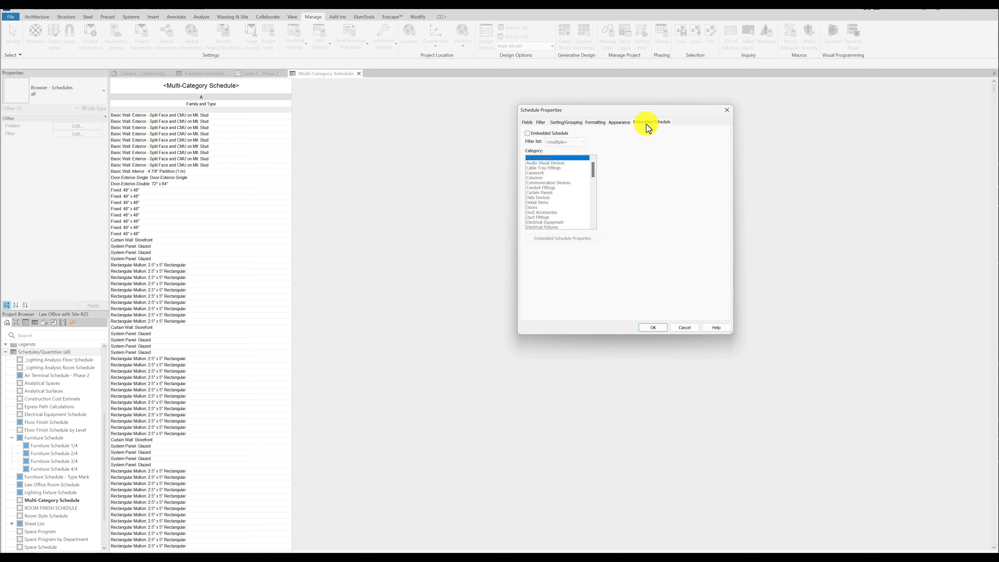
pyautogui.click(528, 133)
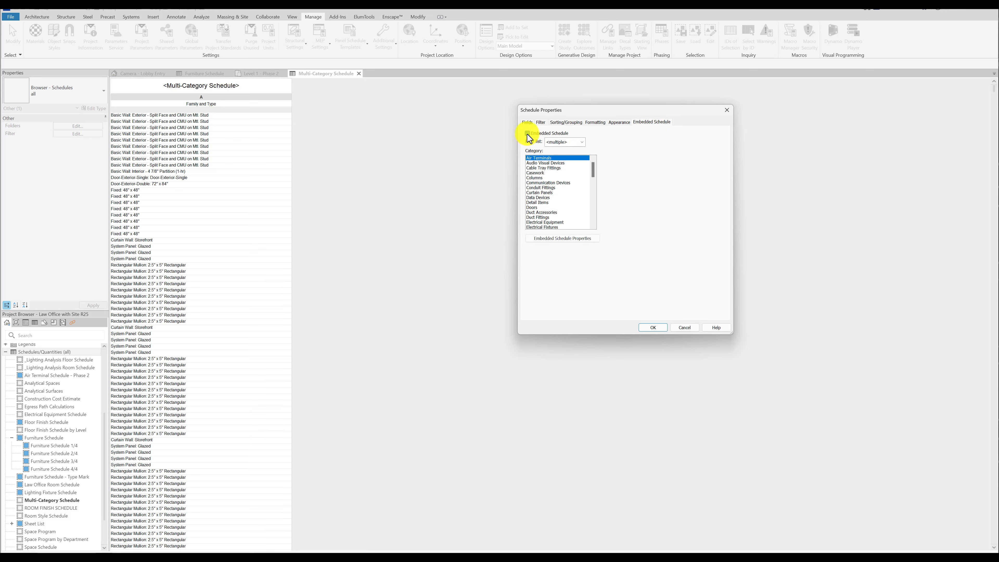
pyautogui.click(535, 191)
pyautogui.scroll(-3, 537, 193)
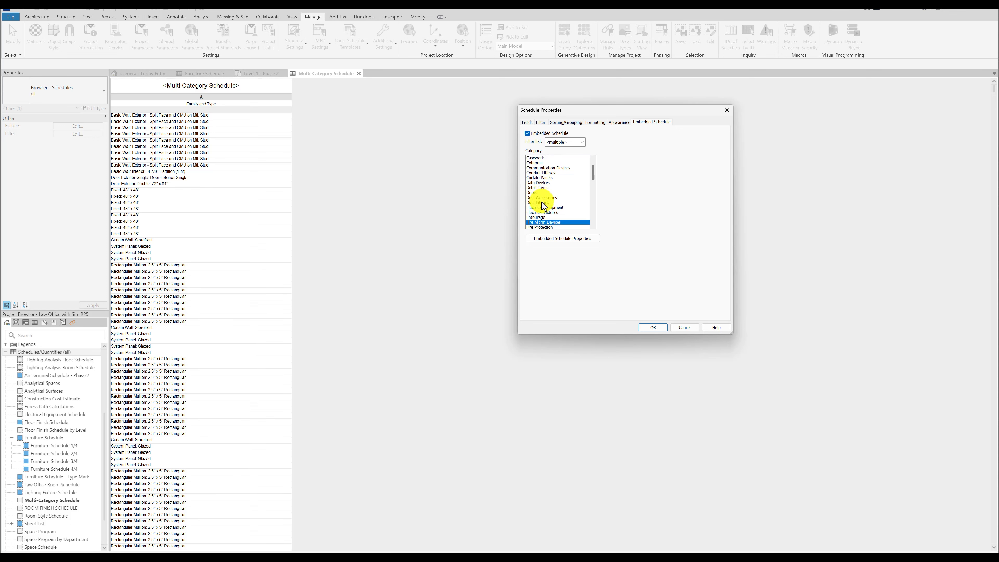
pyautogui.click(538, 203)
pyautogui.click(537, 207)
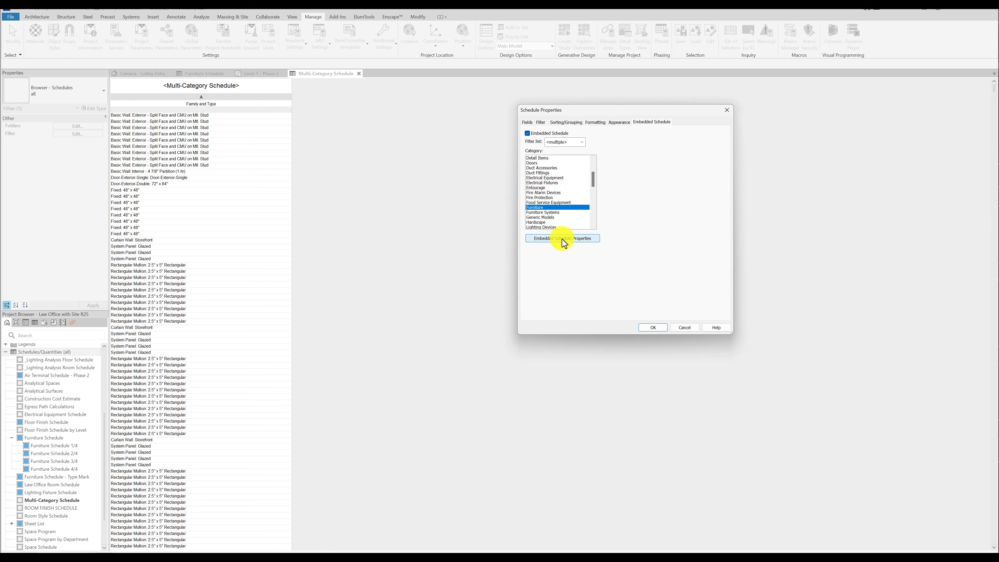
# Open the embedded furniture schedule's properties and add Type Mark as its first scheduled field.
pyautogui.click(569, 239)
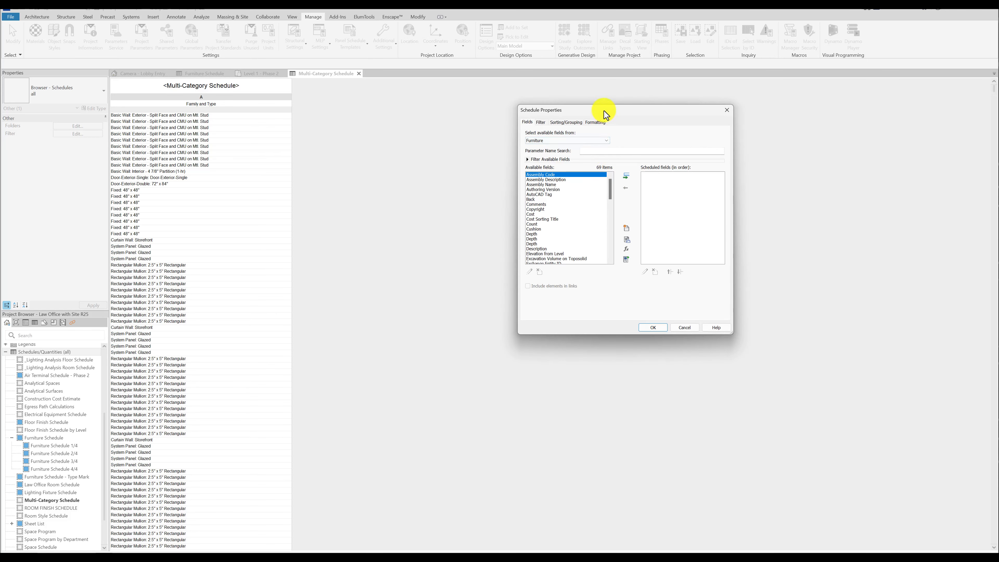
pyautogui.moveTo(603, 112); pyautogui.dragTo(692, 138)
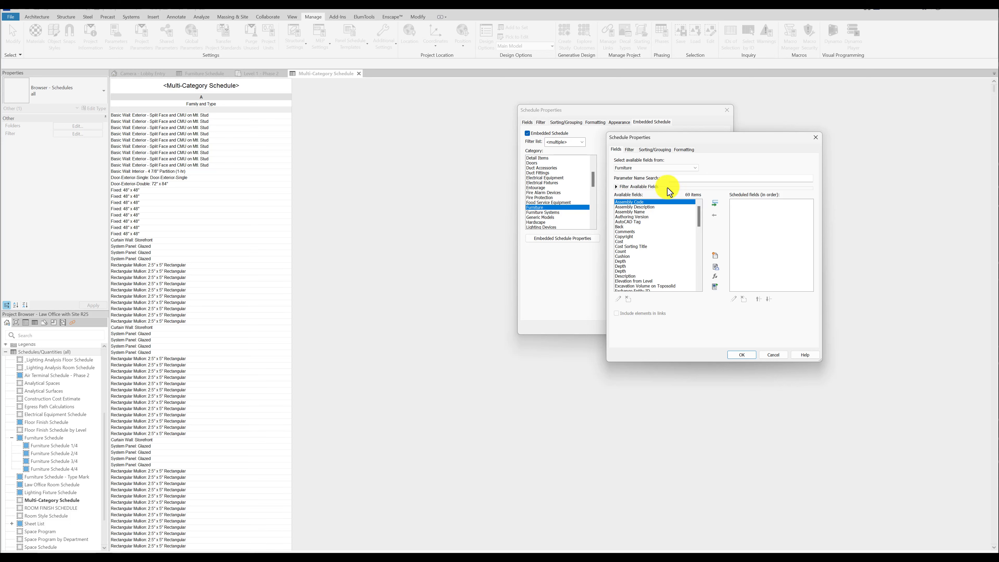
pyautogui.click(625, 252)
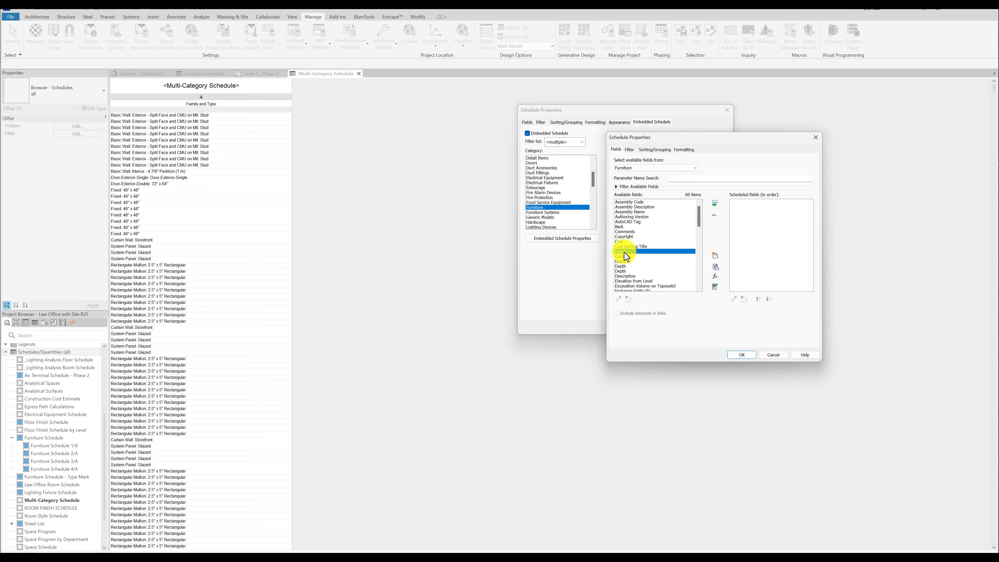
pyautogui.press('t')
pyautogui.scroll(-2, 627, 273)
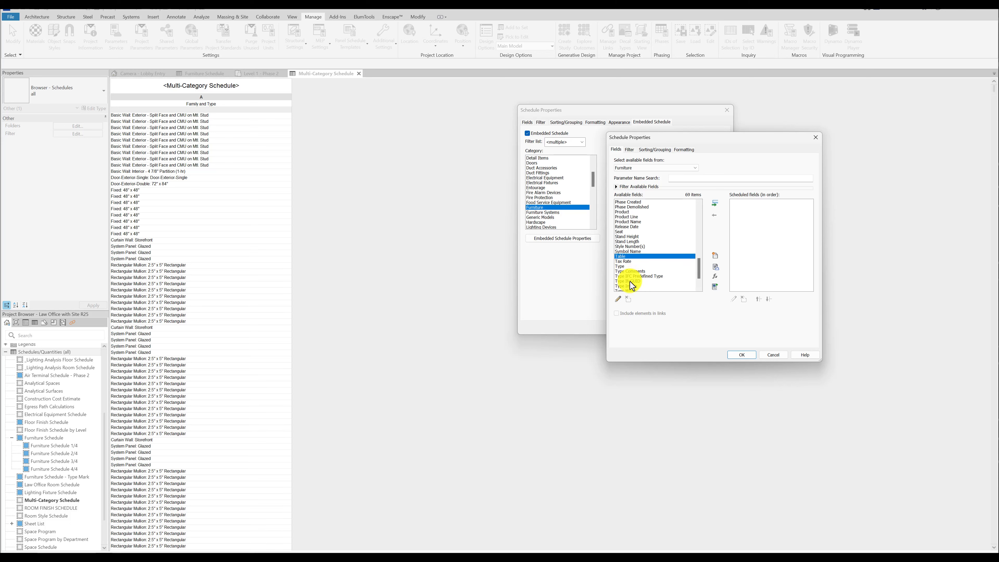
pyautogui.scroll(-1, 631, 281)
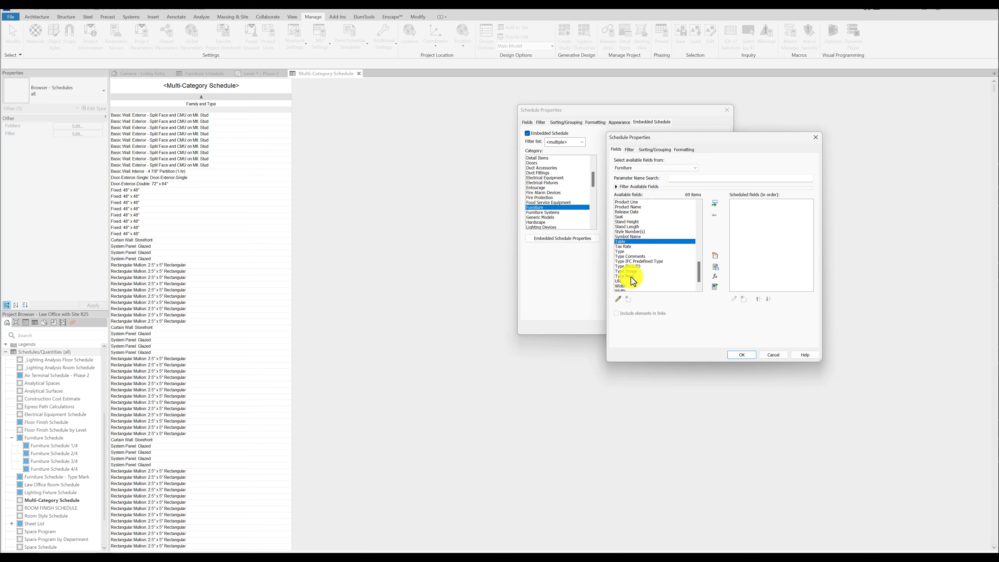
pyautogui.doubleClick(631, 276)
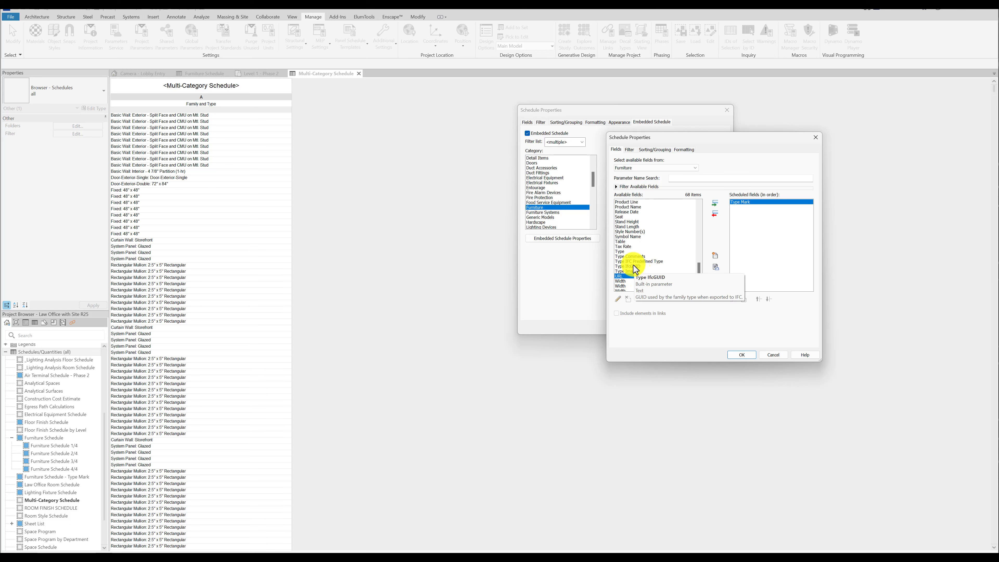
# Add the Manufacturer, Product Line and Product fields to the embedded furniture schedule.
pyautogui.press('m')
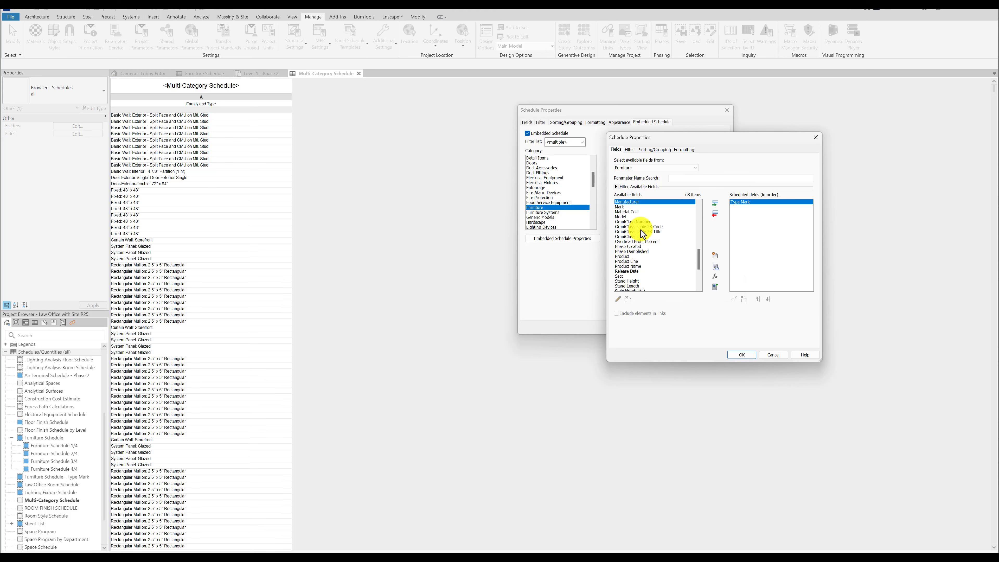
pyautogui.doubleClick(630, 201)
pyautogui.click(628, 246)
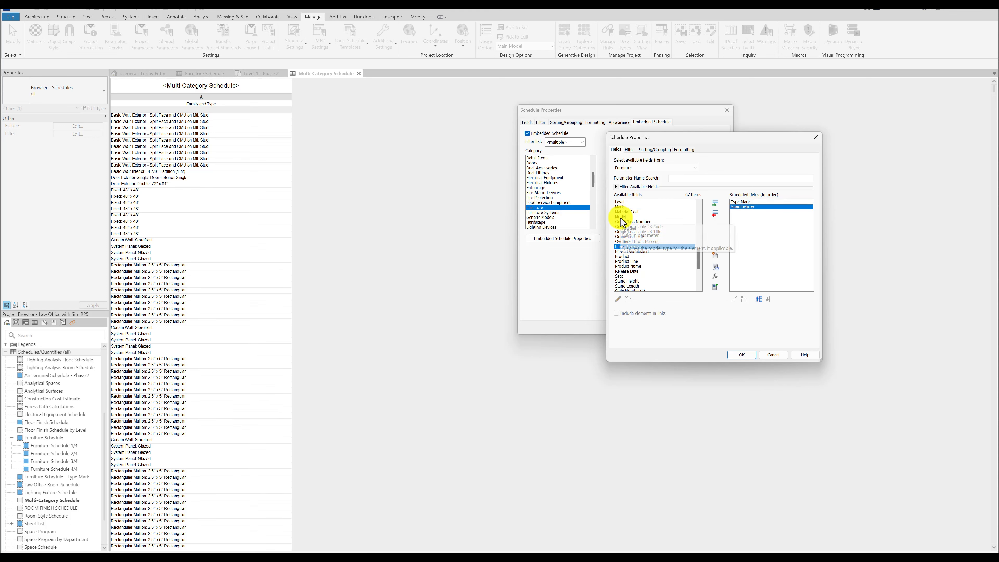
pyautogui.scroll(-1, 628, 246)
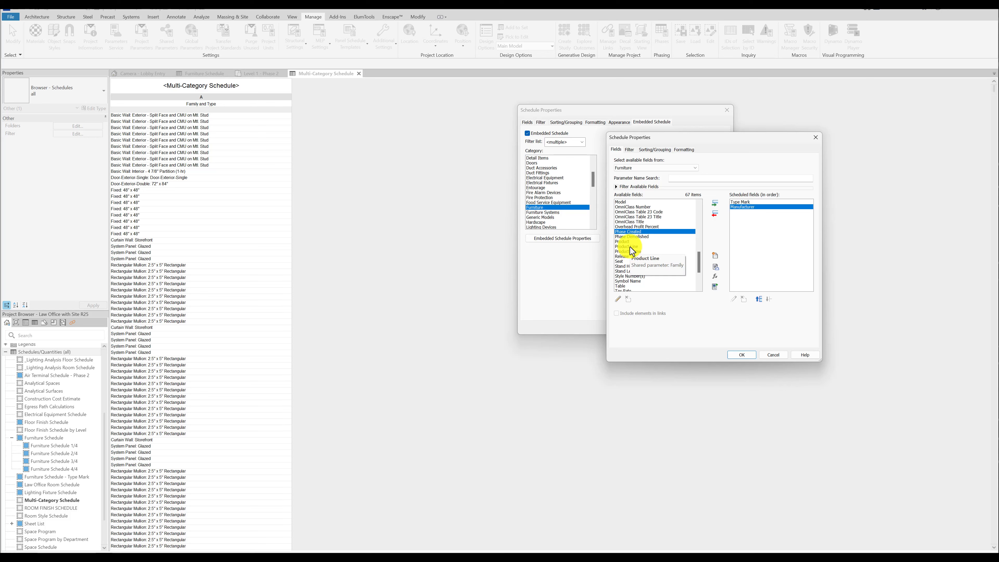
pyautogui.click(630, 247)
pyautogui.doubleClick(629, 246)
pyautogui.doubleClick(624, 241)
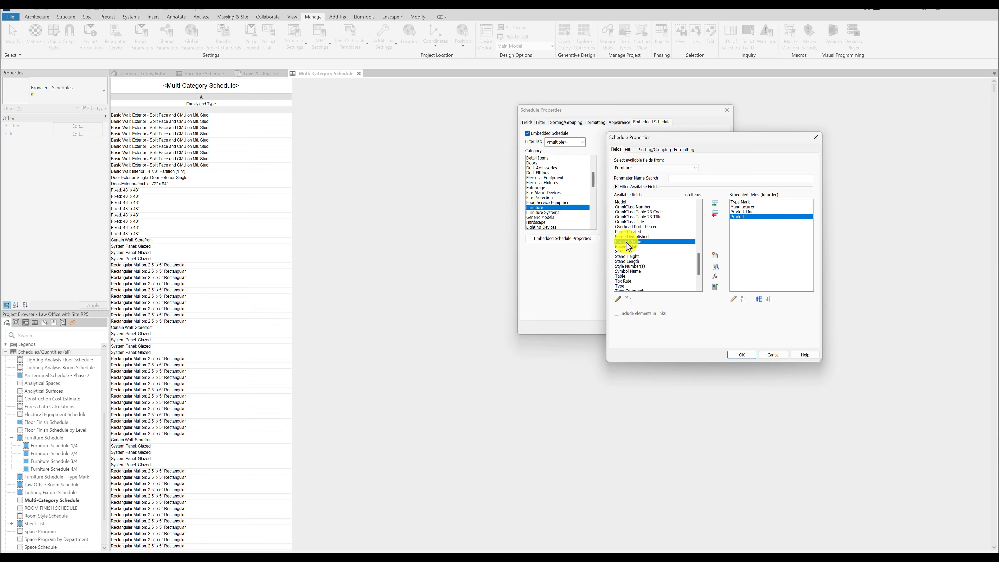
# Sort the embedded furniture schedule by Type Mark in ascending order and generate the room schedule.
pyautogui.click(630, 150)
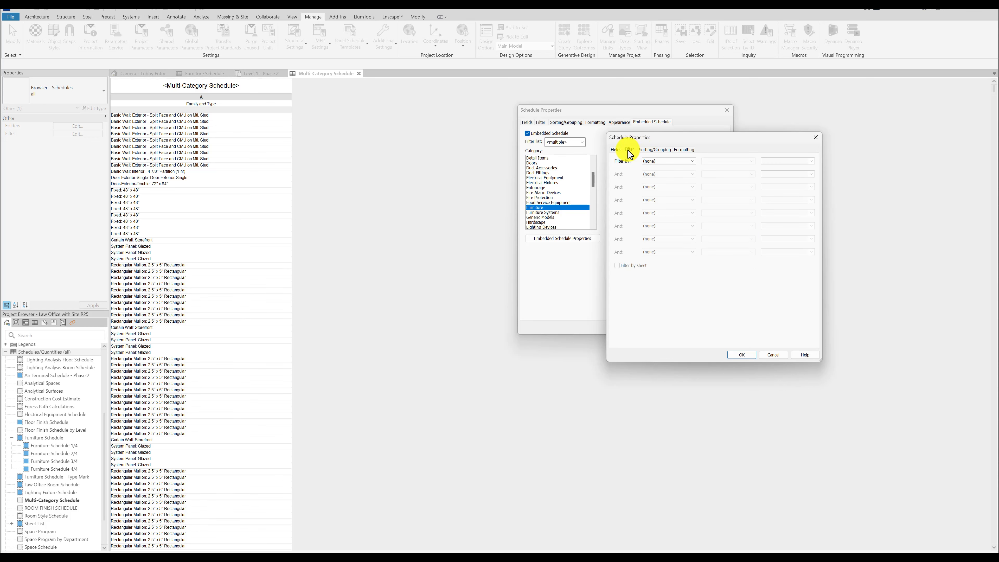
pyautogui.click(648, 151)
pyautogui.click(671, 162)
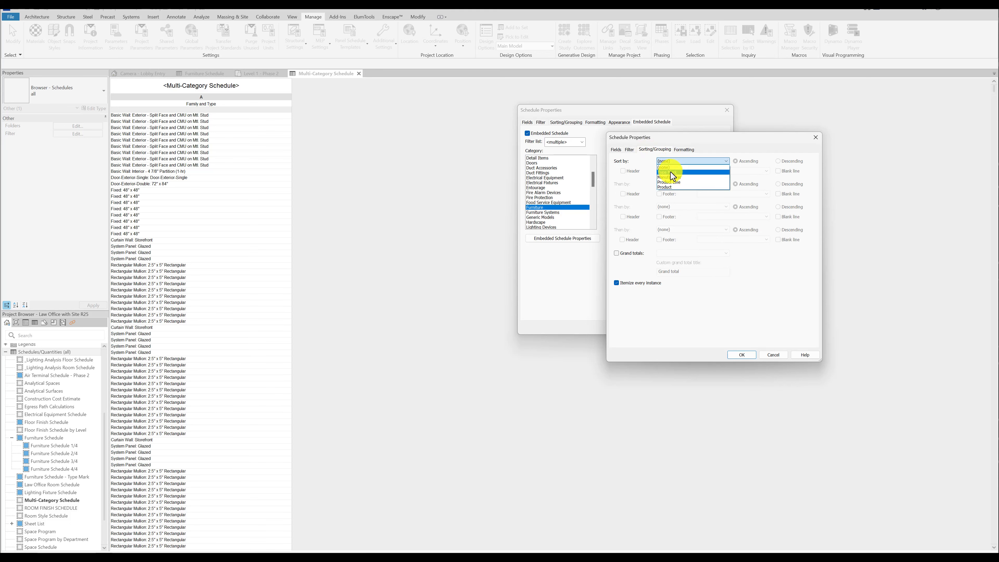
pyautogui.click(672, 174)
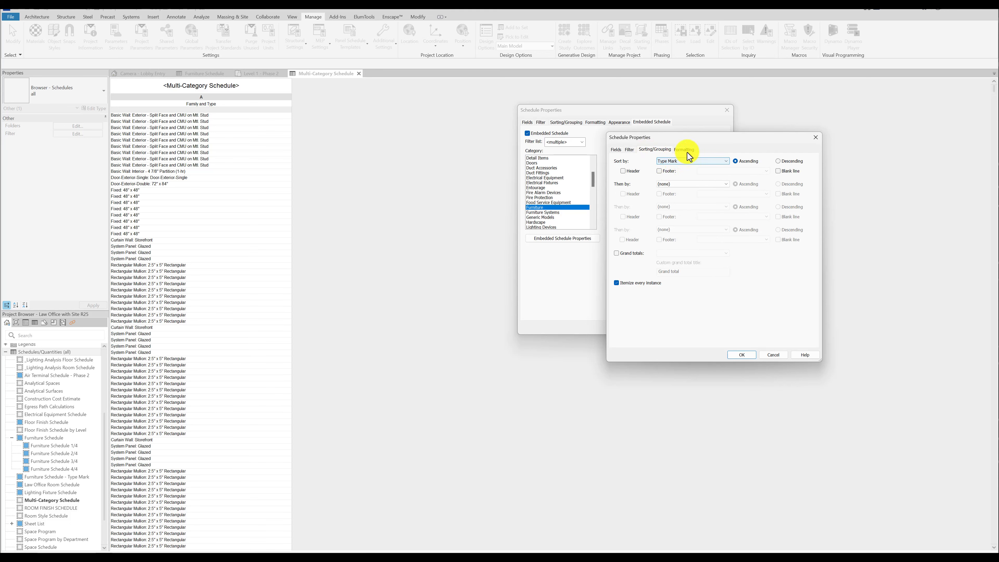
pyautogui.click(742, 354)
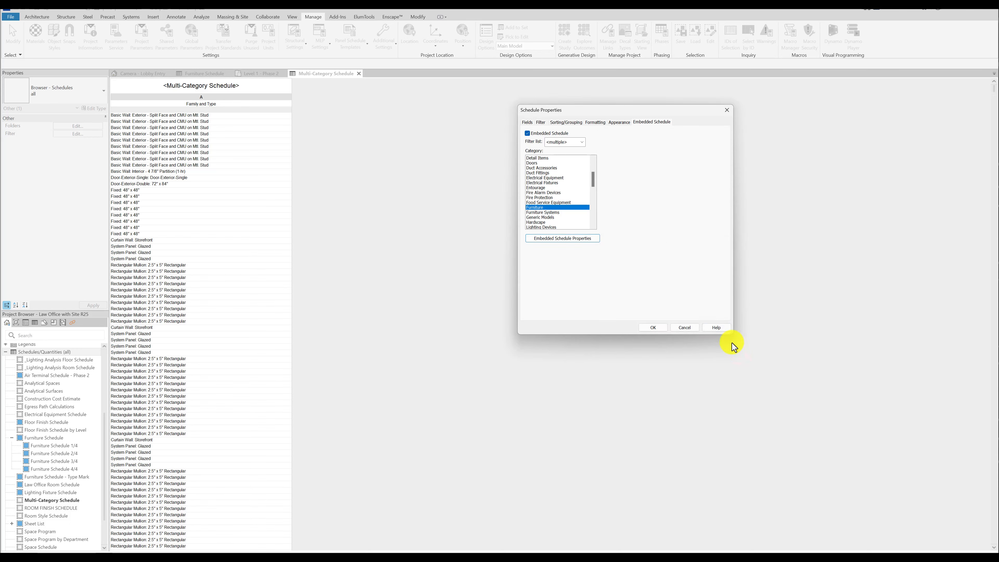
pyautogui.click(654, 325)
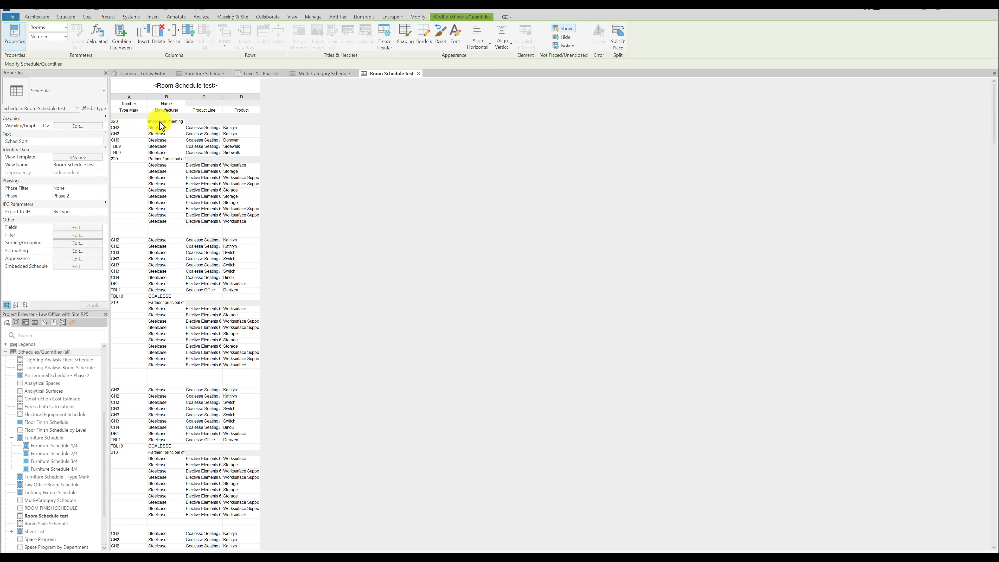
# Sort the room schedule by Number in ascending order.
pyautogui.click(175, 122)
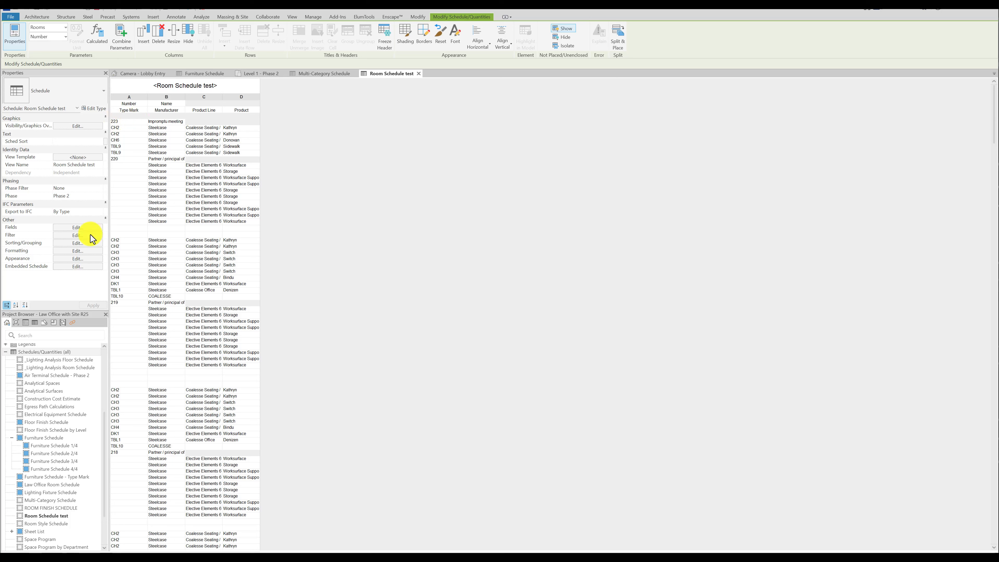
pyautogui.click(77, 243)
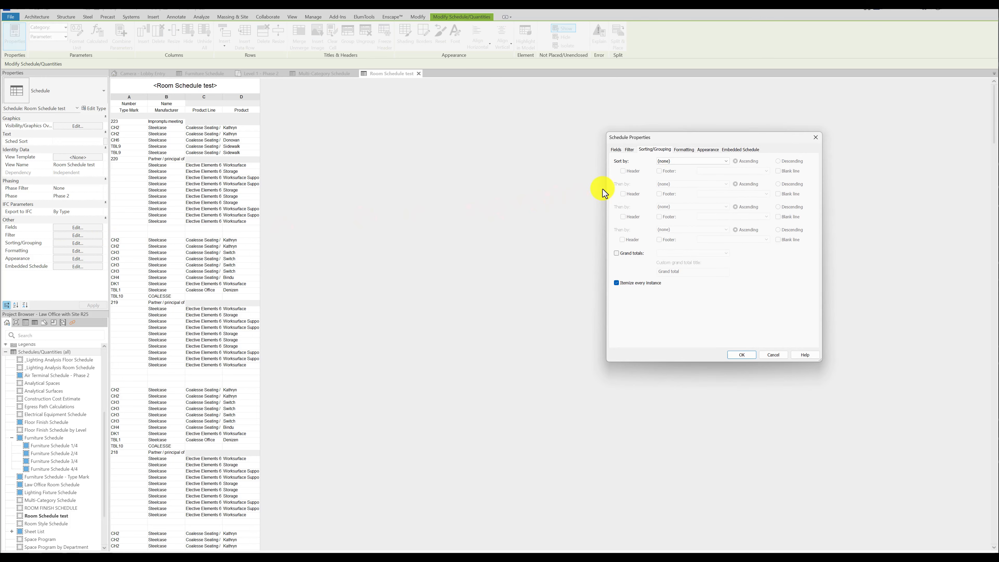
pyautogui.click(676, 161)
pyautogui.click(675, 171)
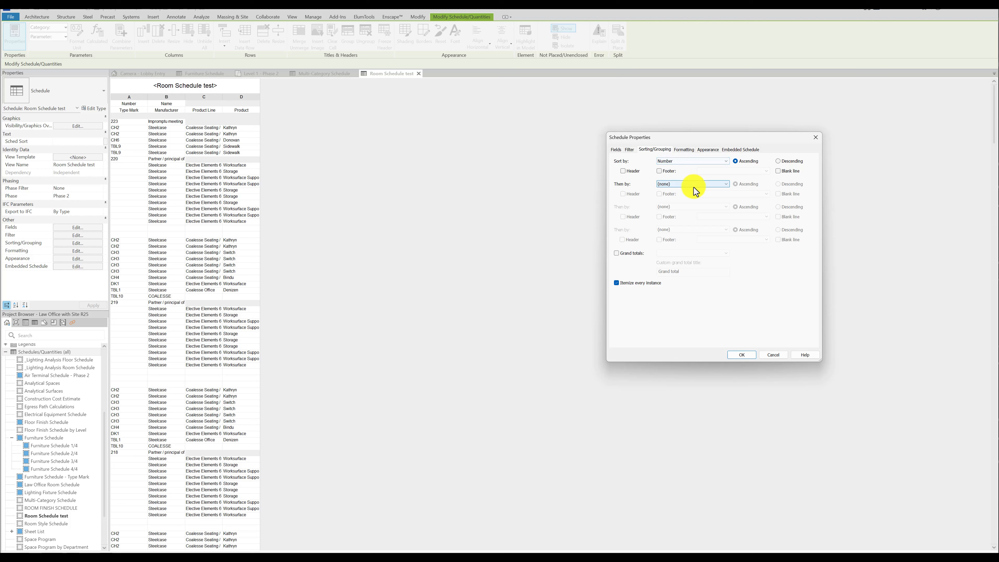
pyautogui.click(742, 354)
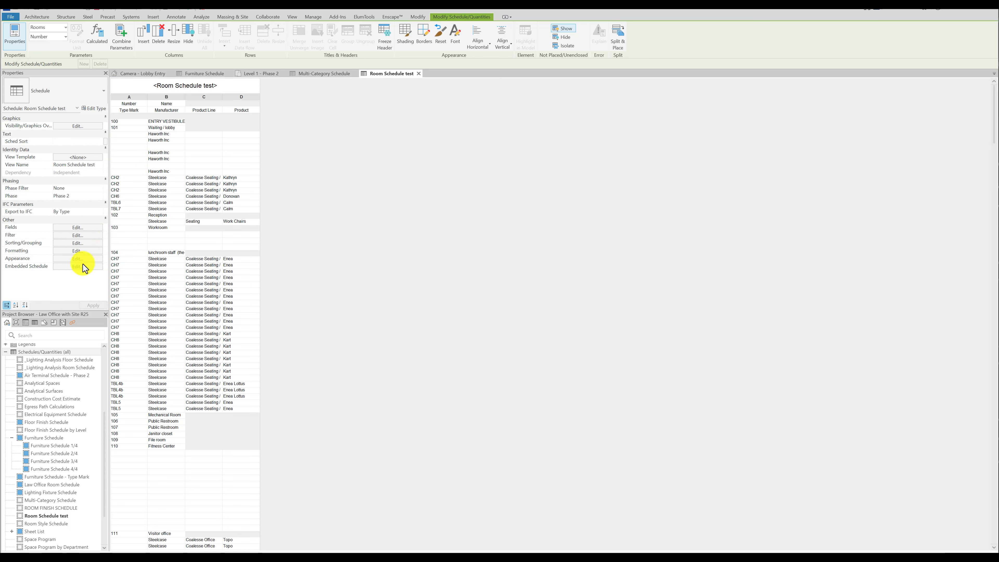
# Filter the embedded furniture schedule to include only items whose Type Mark has a value.
pyautogui.click(78, 227)
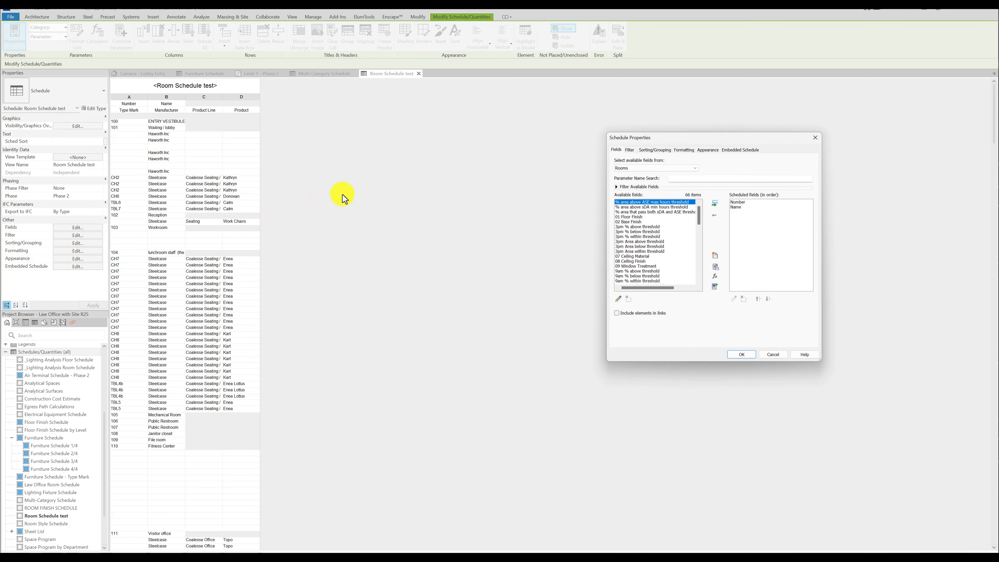
pyautogui.click(739, 150)
pyautogui.click(617, 158)
pyautogui.click(640, 250)
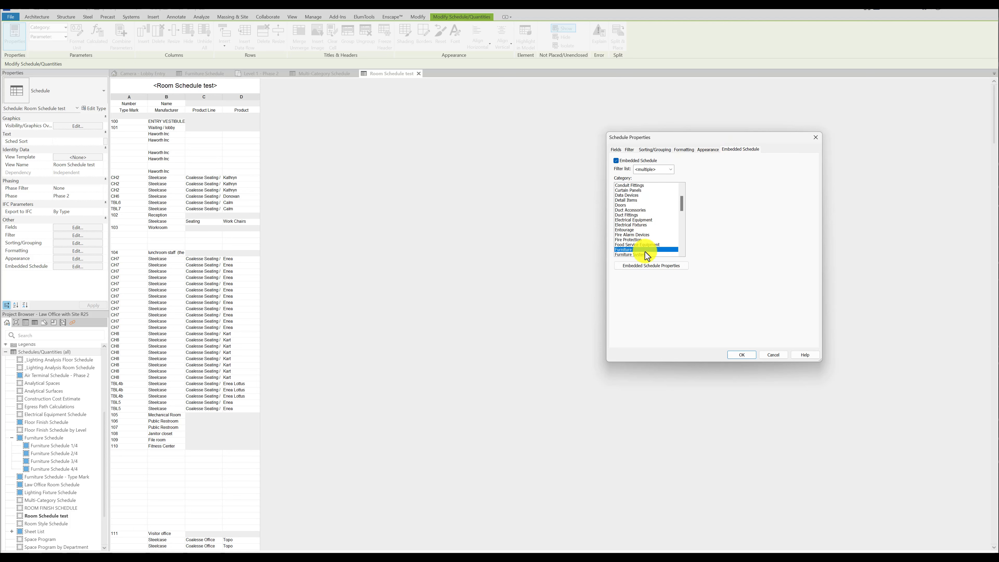
pyautogui.click(644, 263)
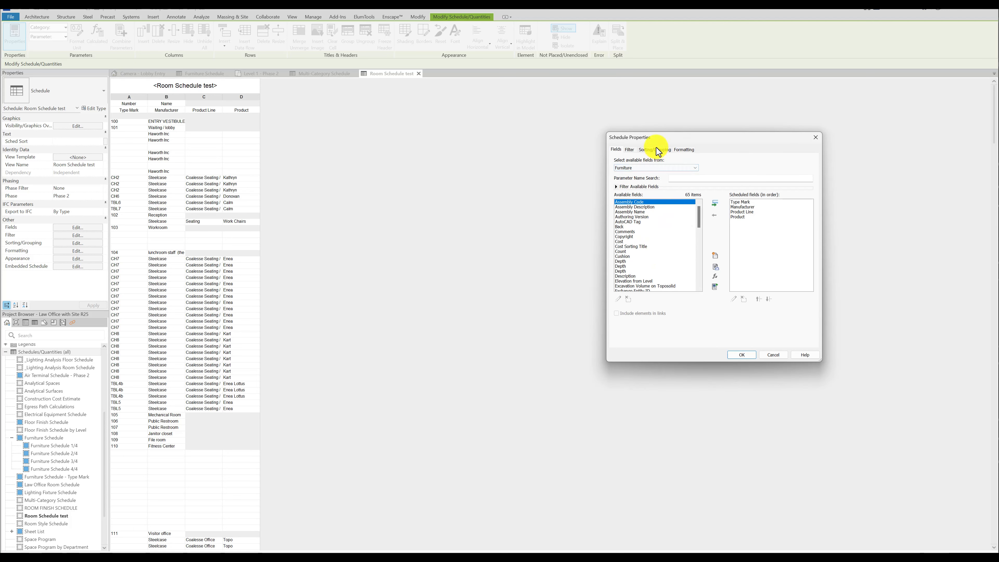
pyautogui.click(629, 150)
pyautogui.click(665, 162)
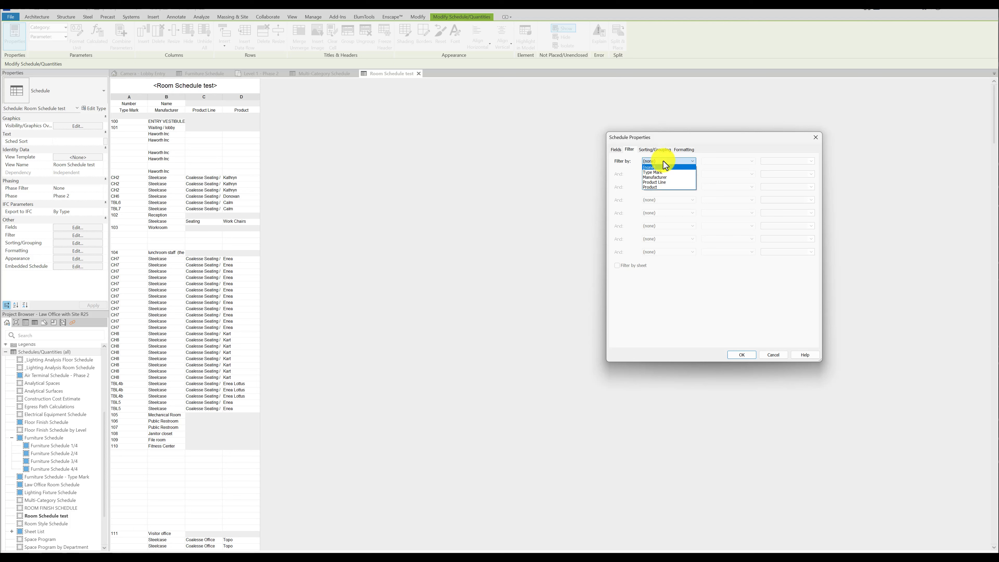
pyautogui.click(665, 172)
pyautogui.click(707, 161)
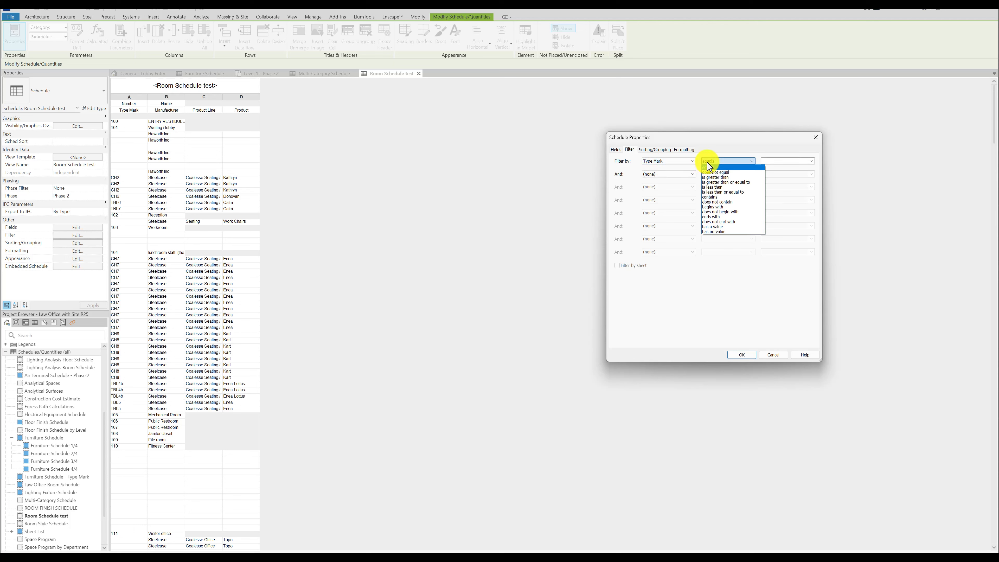
pyautogui.click(731, 224)
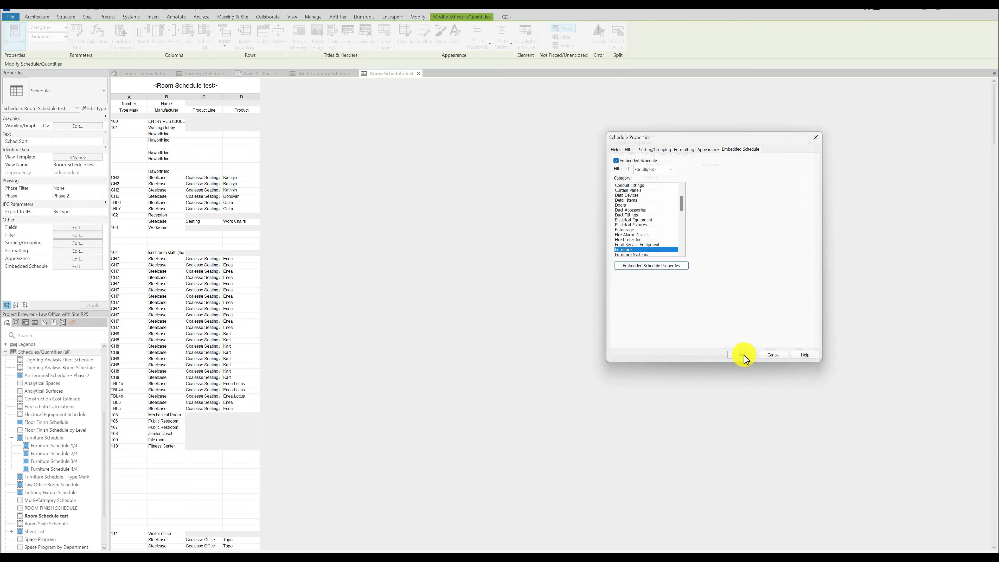
# Add conditional formatting to the room schedule's Number field with a yellow background when it is Not Equal To a blank value.
pyautogui.click(705, 150)
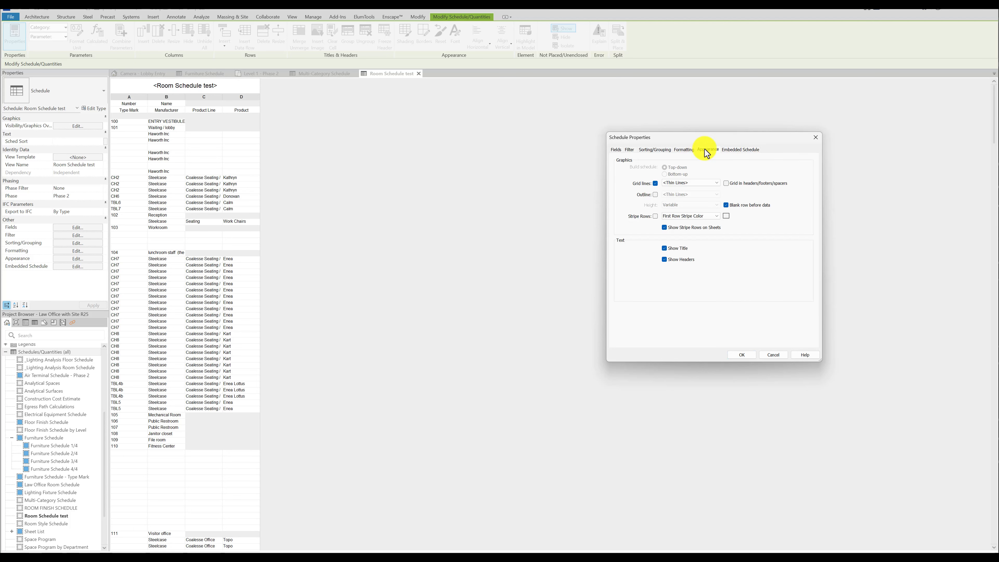
pyautogui.click(687, 151)
pyautogui.click(645, 171)
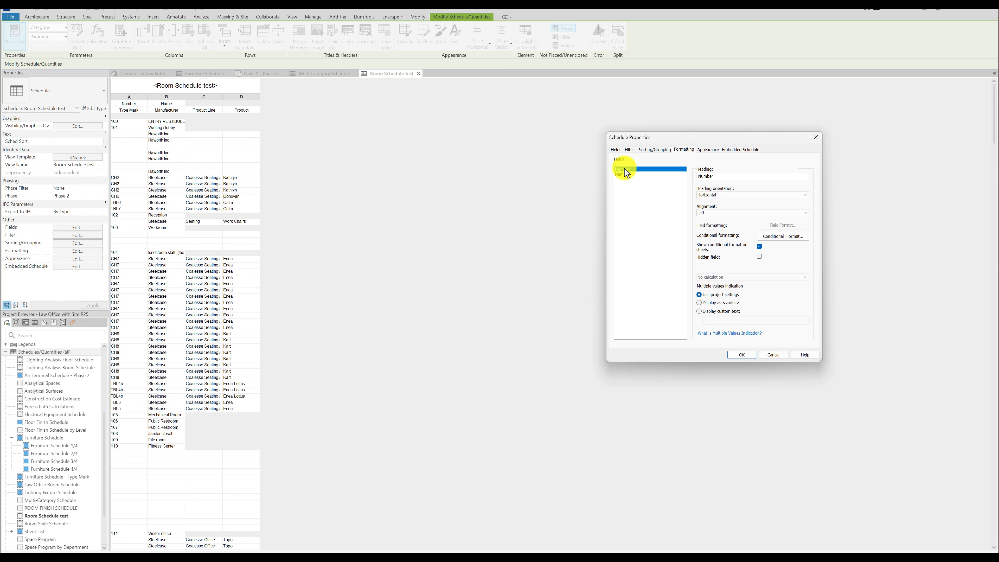
pyautogui.click(785, 237)
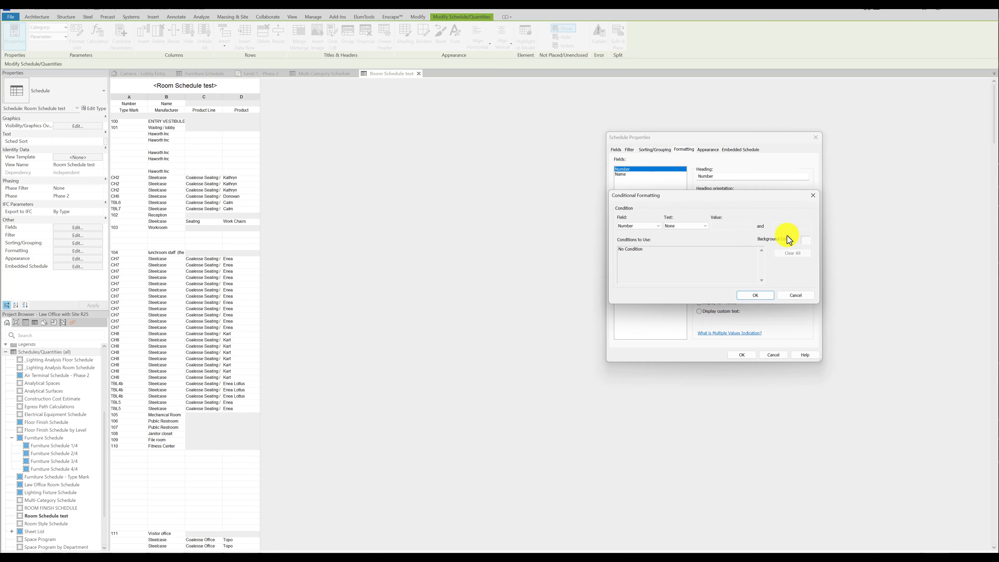
pyautogui.click(705, 224)
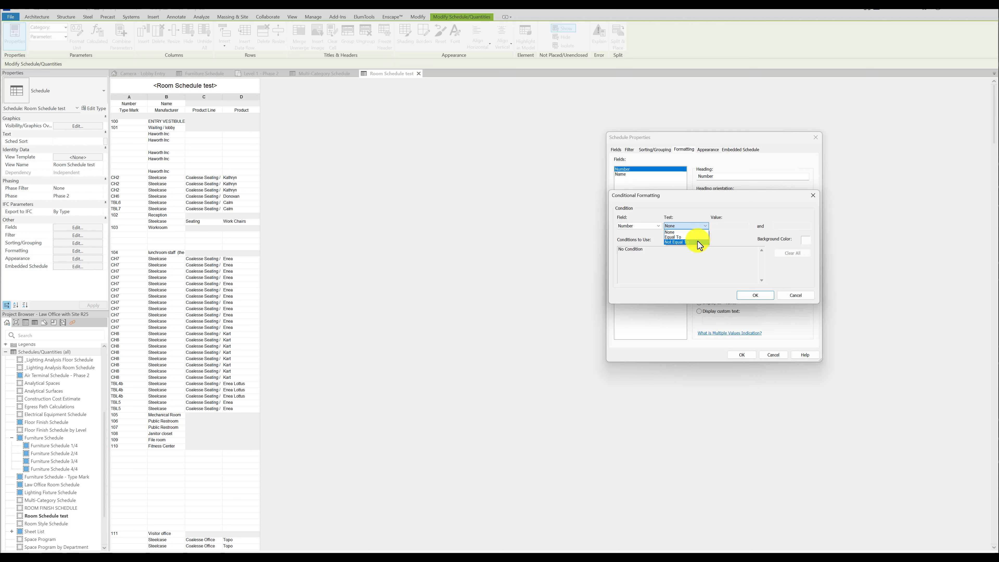
pyautogui.click(698, 241)
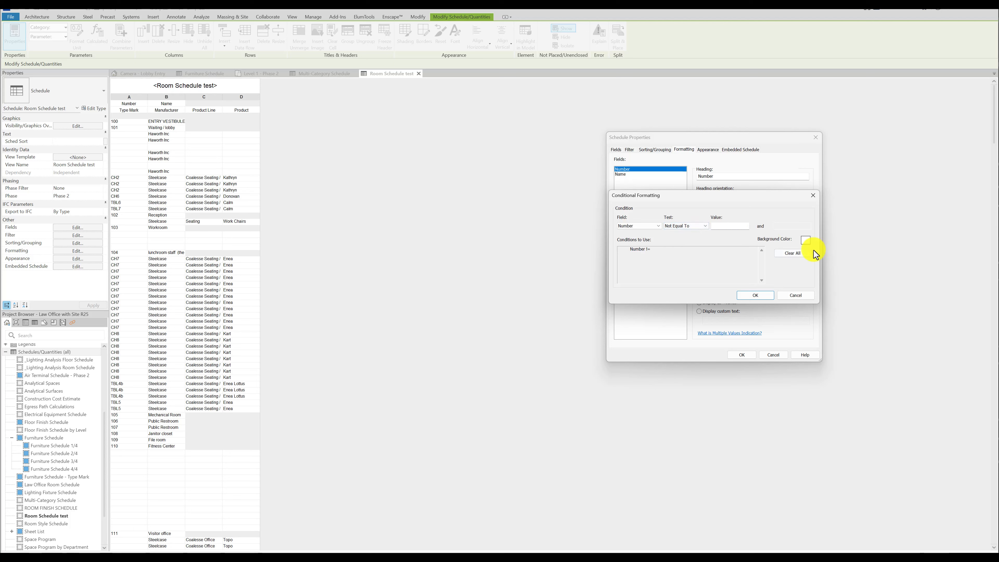
pyautogui.click(802, 241)
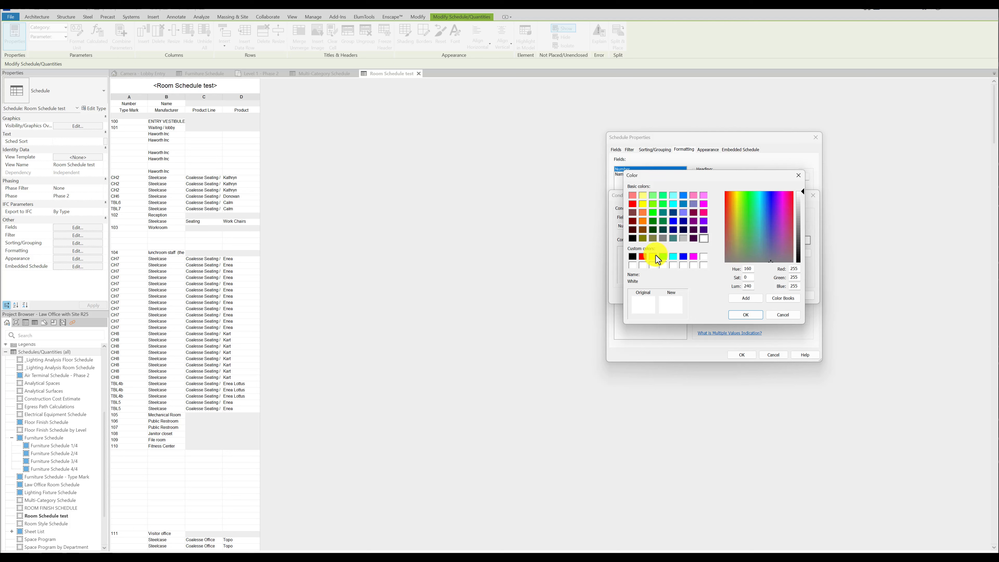
pyautogui.click(653, 257)
pyautogui.click(746, 315)
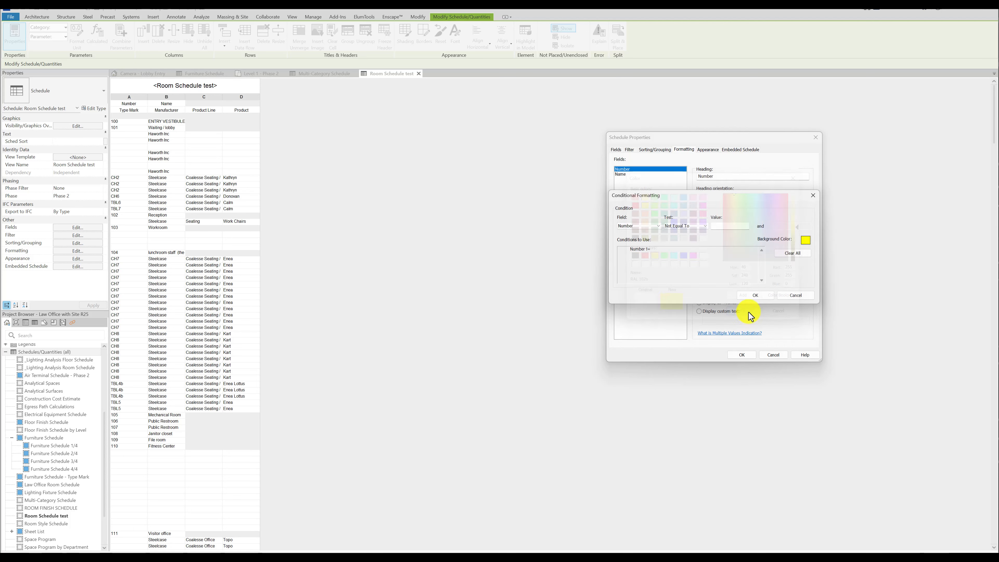
pyautogui.click(755, 295)
# Give the Name field the same yellow Not Equal To blank conditional format and apply the room schedule changes.
pyautogui.click(626, 174)
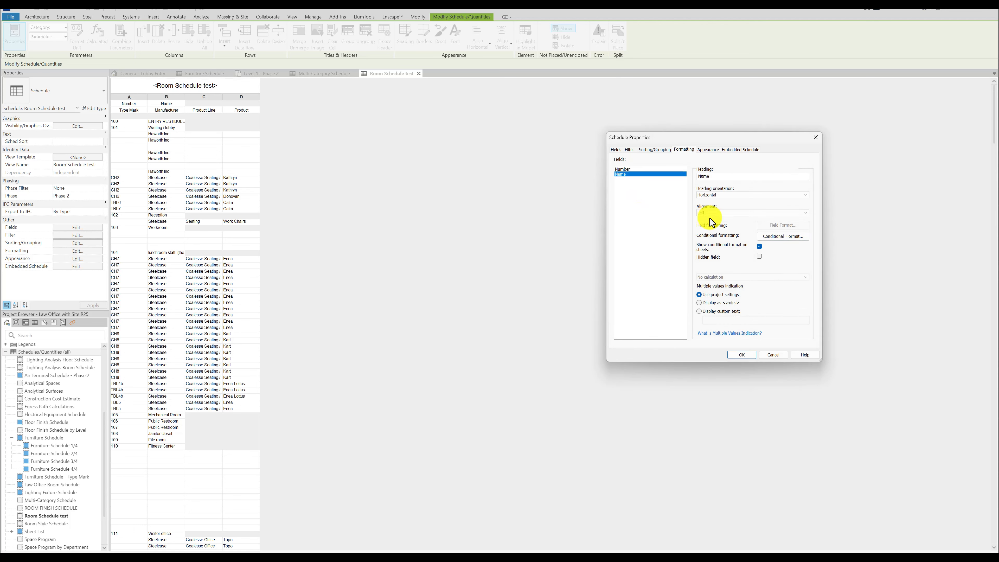
pyautogui.click(786, 241)
pyautogui.click(699, 226)
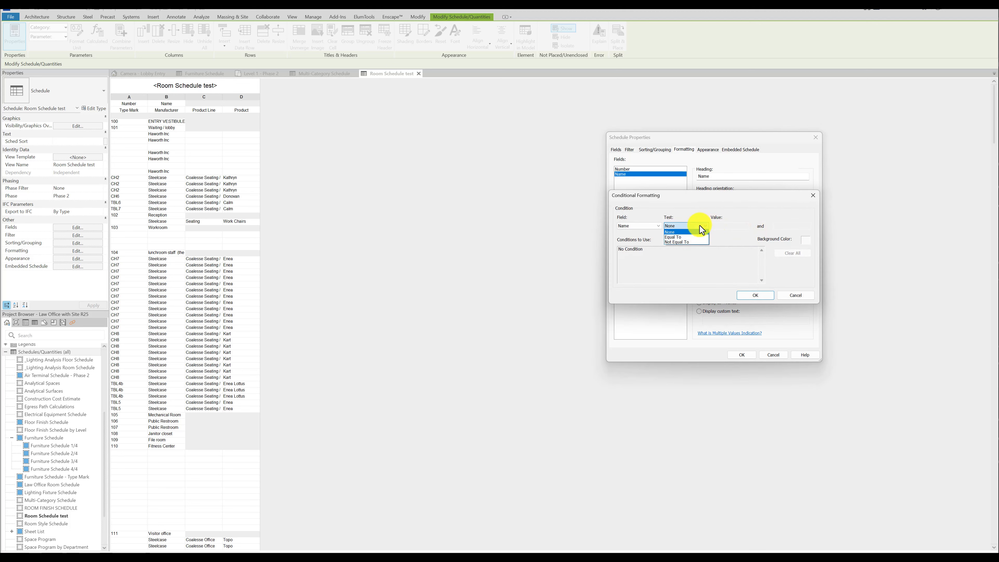
pyautogui.click(693, 242)
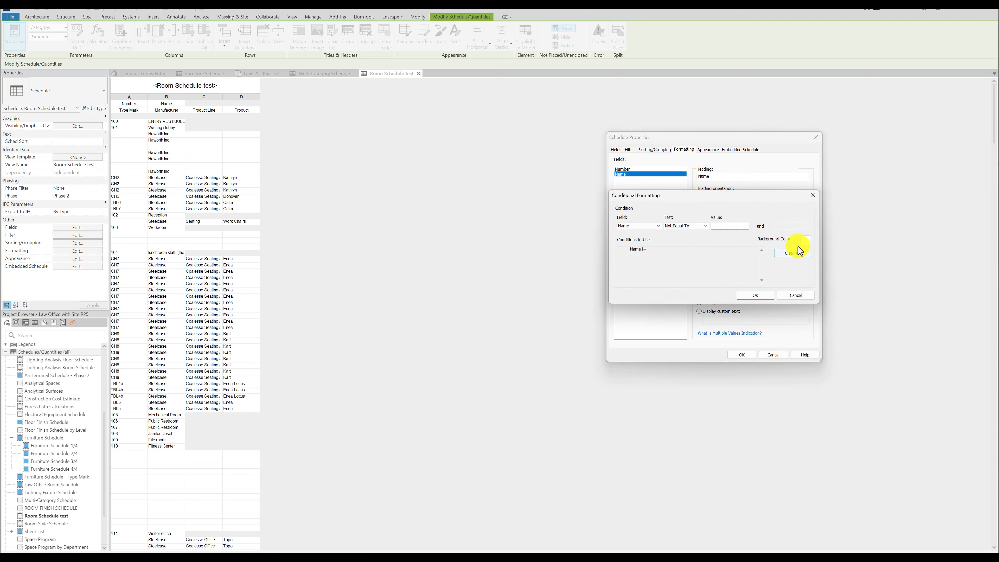
pyautogui.click(806, 240)
pyautogui.click(657, 258)
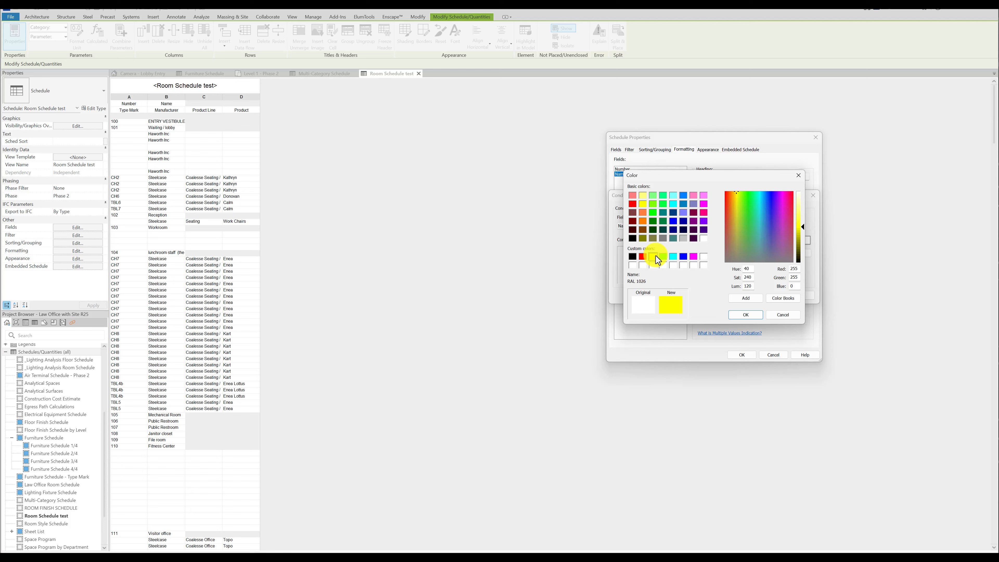
pyautogui.click(746, 316)
pyautogui.click(752, 295)
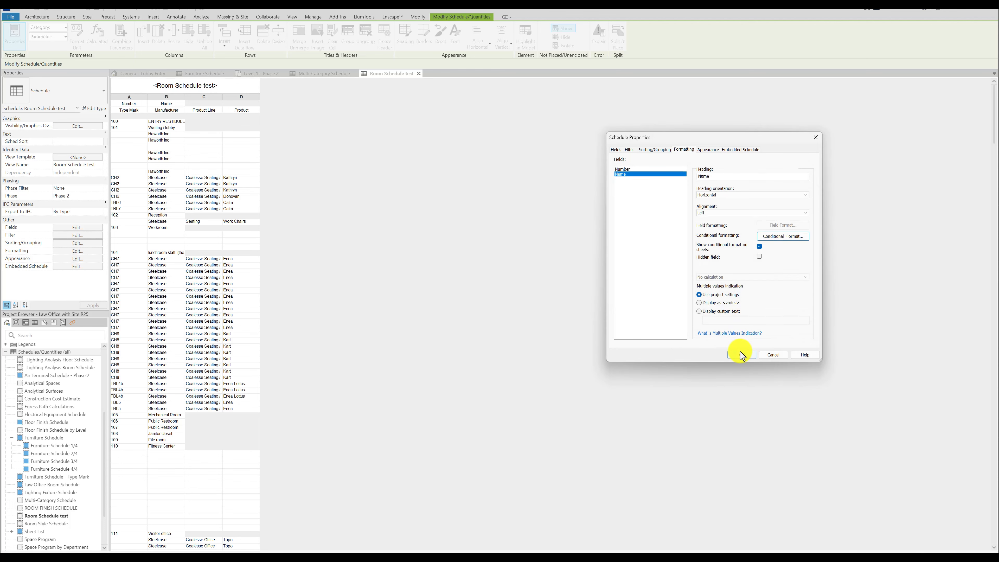
pyautogui.click(741, 355)
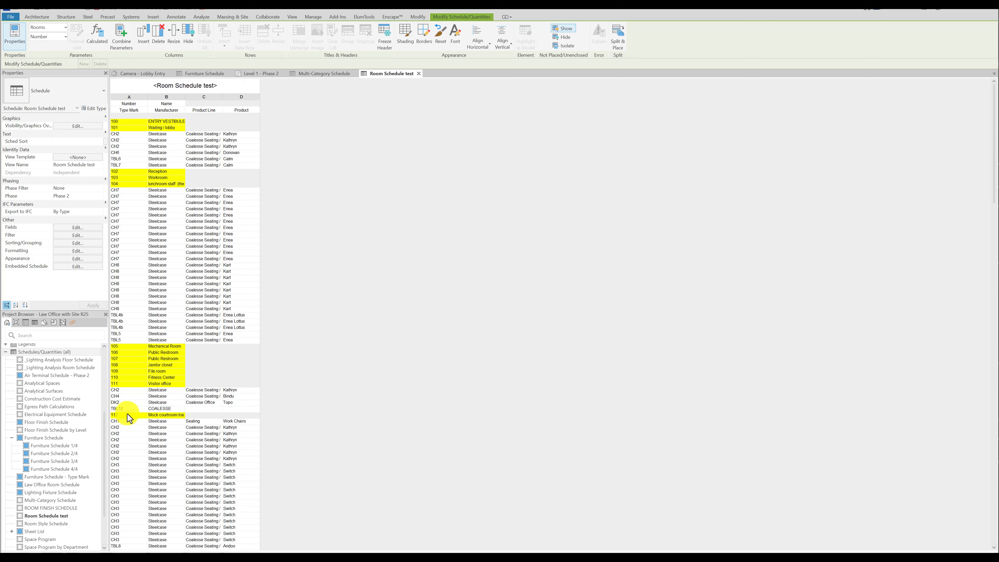
# Turn off itemizing every instance in the embedded furniture schedule and apply the change.
pyautogui.scroll(-4, 144, 414)
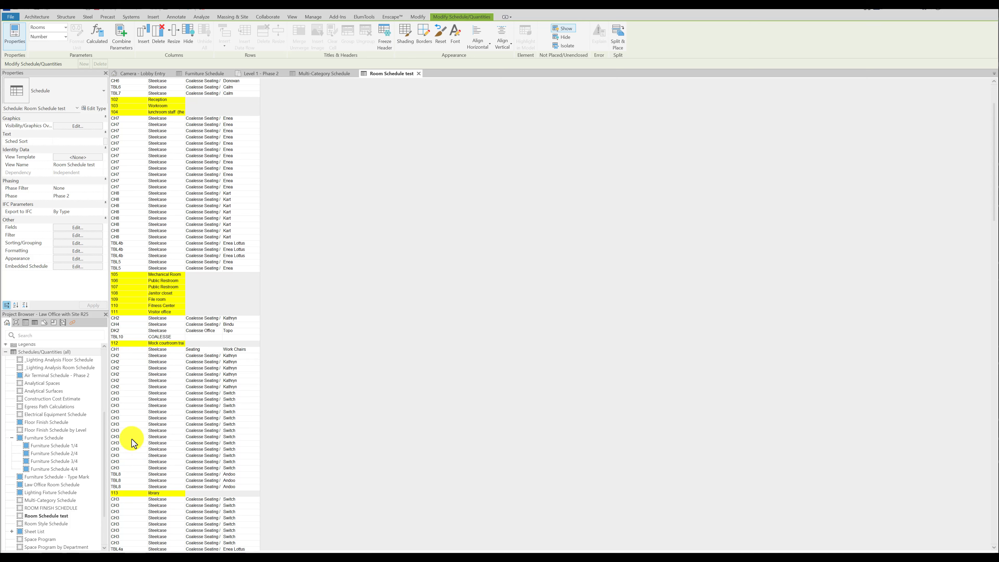
pyautogui.click(78, 267)
pyautogui.click(638, 267)
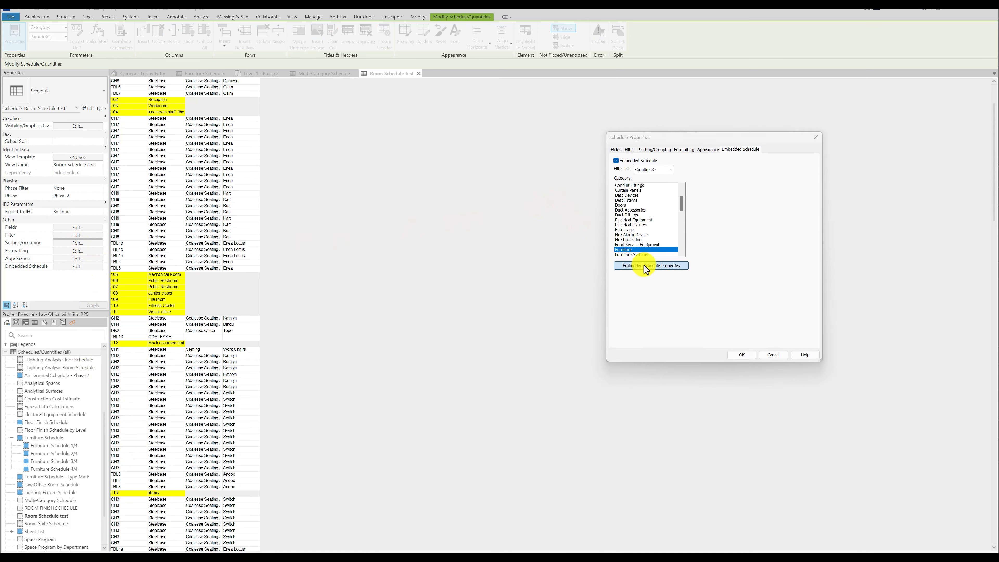
pyautogui.click(654, 150)
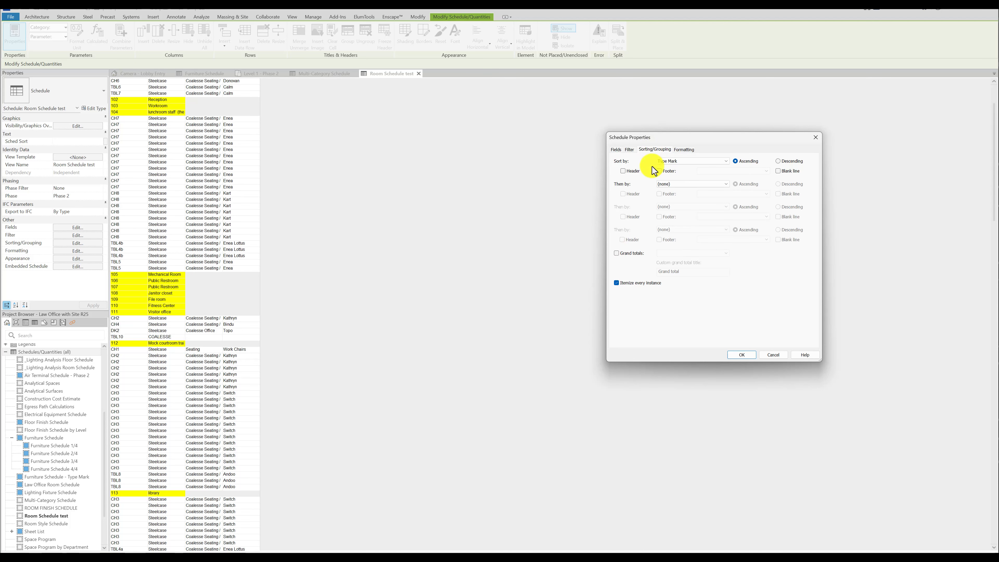
pyautogui.click(617, 283)
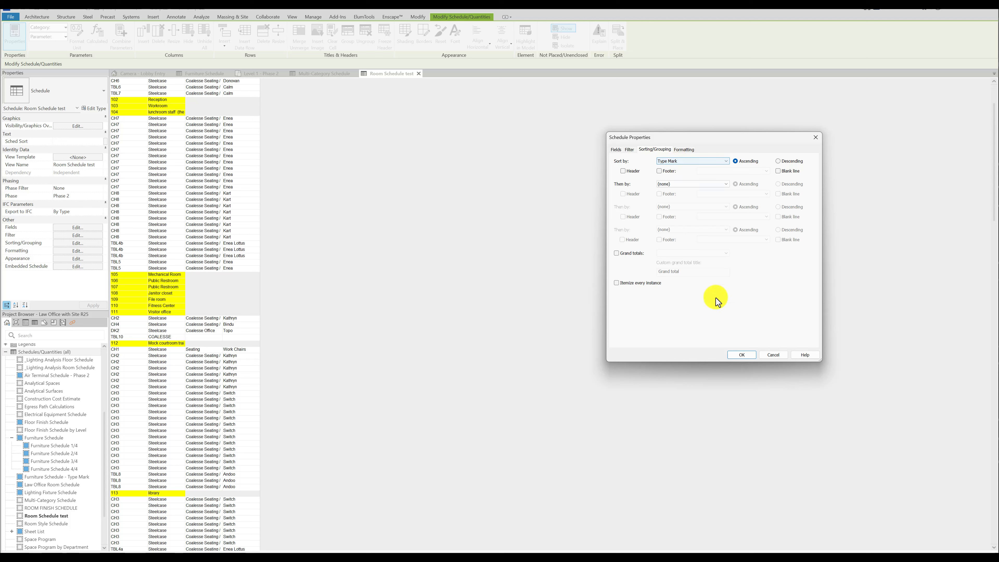
pyautogui.click(741, 355)
# Add the Count field to the embedded furniture schedule after Product and apply the change.
pyautogui.scroll(-1, 173, 195)
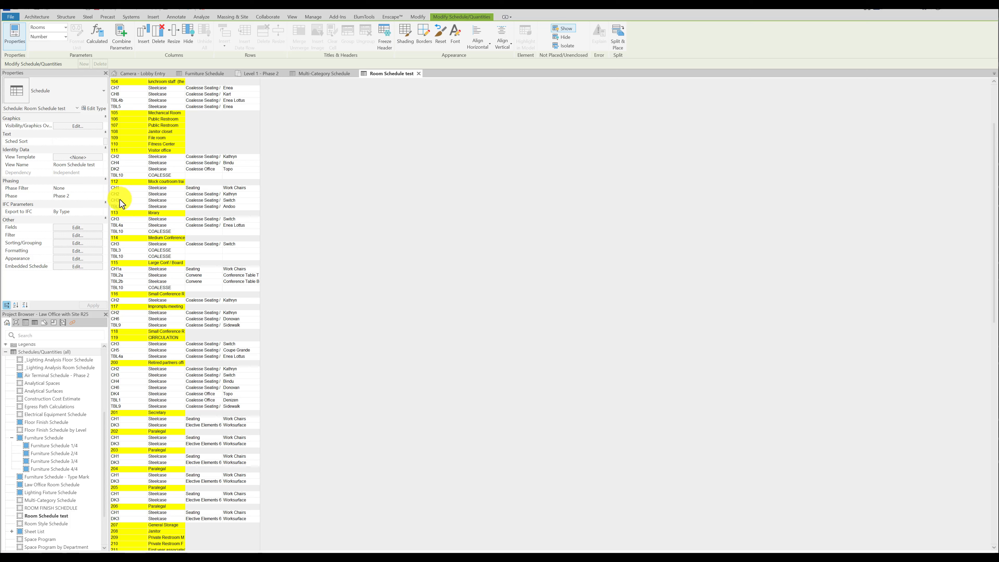
pyautogui.click(77, 266)
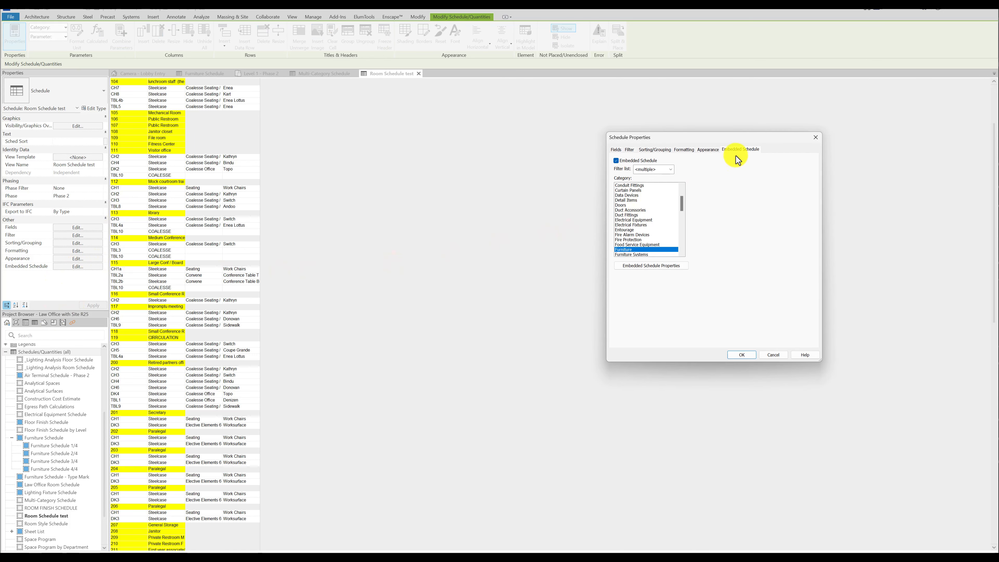
pyautogui.click(669, 266)
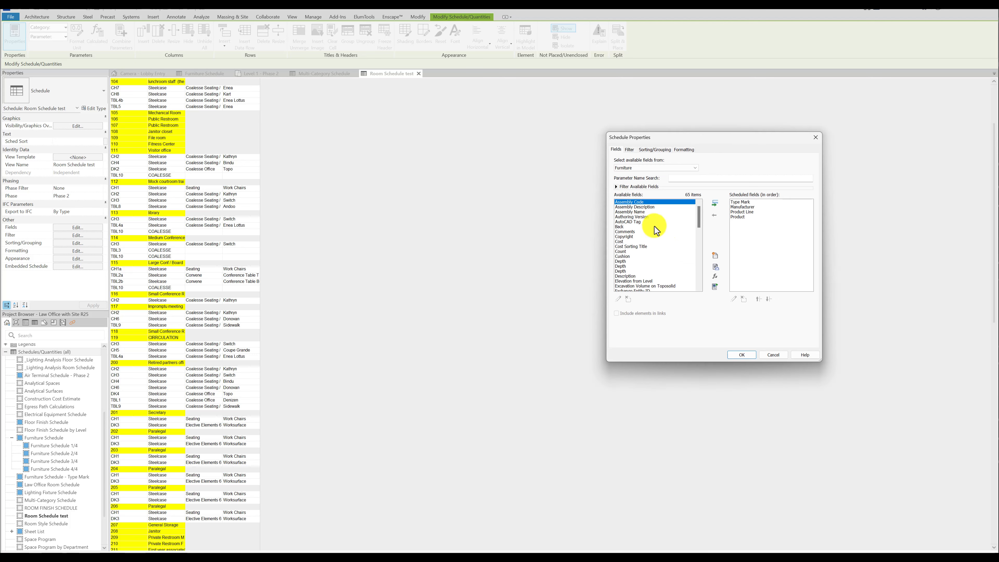
pyautogui.doubleClick(623, 252)
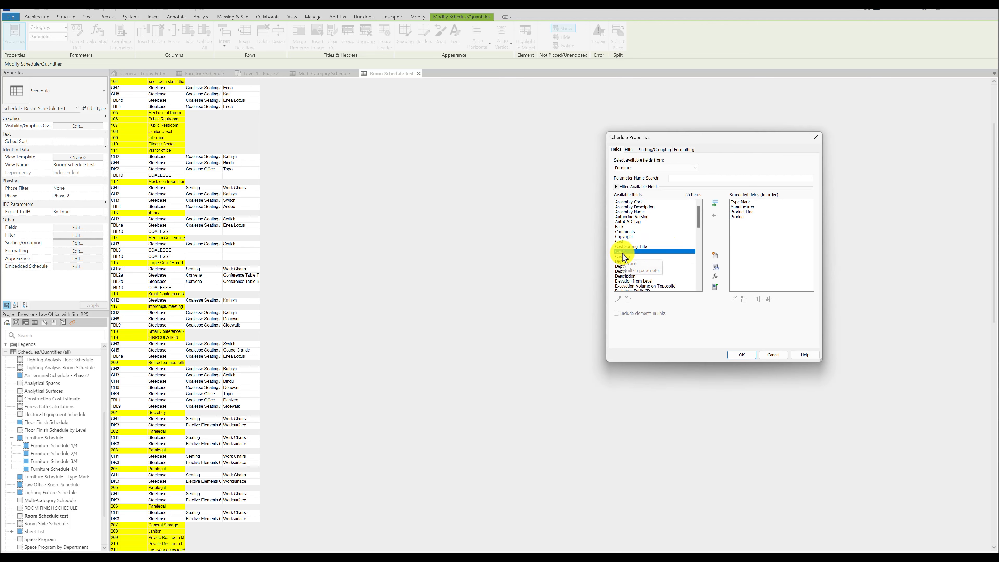
pyautogui.click(741, 354)
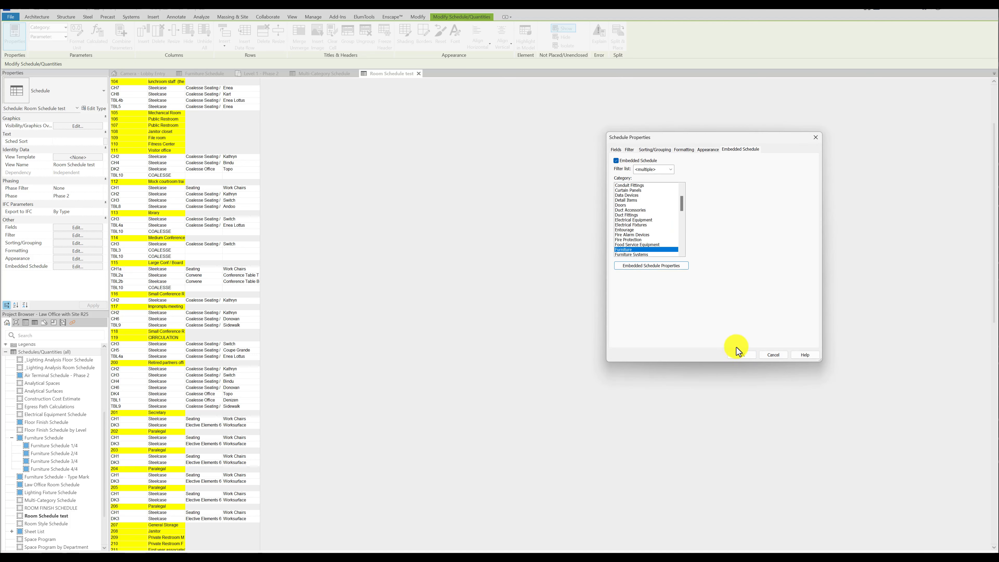
pyautogui.click(739, 353)
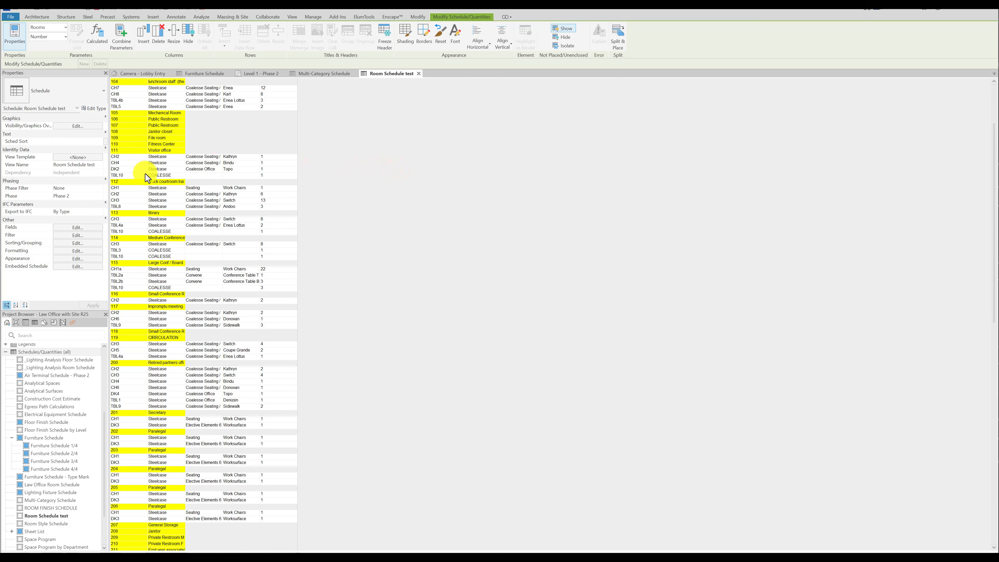
# Add the Mark field to the embedded furniture schedule, move it to first in the field order, and apply the change.
pyautogui.click(81, 267)
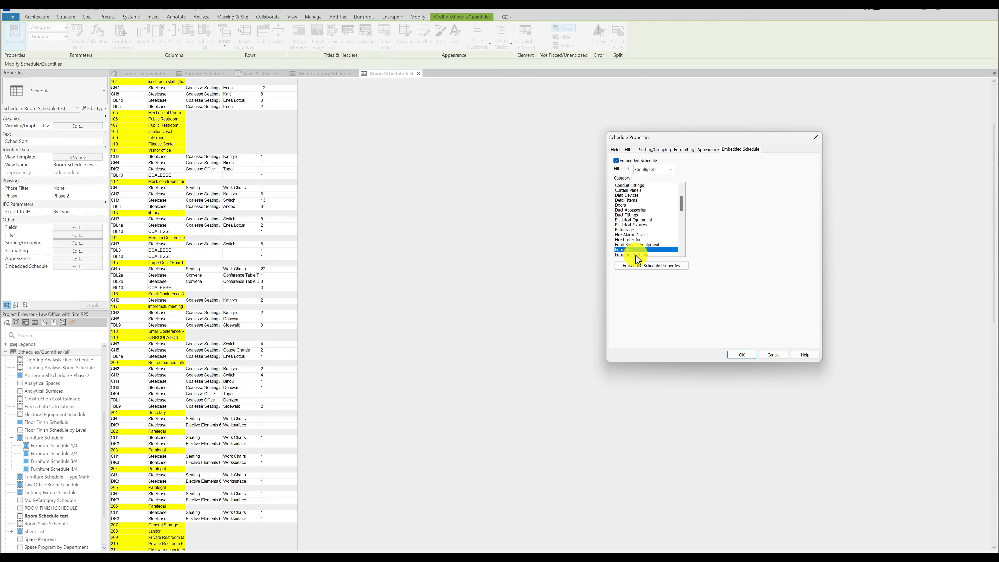
pyautogui.click(637, 266)
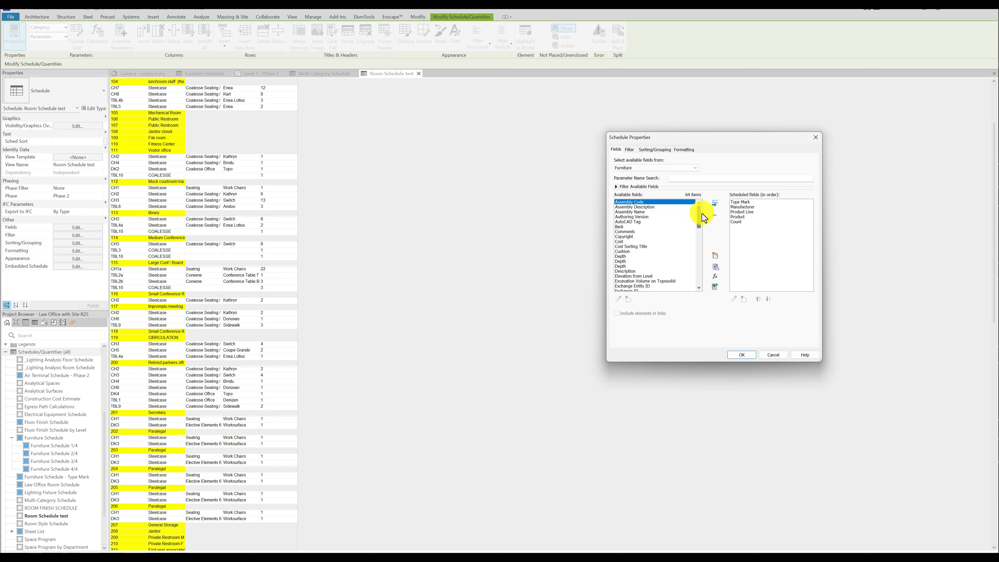
pyautogui.click(739, 202)
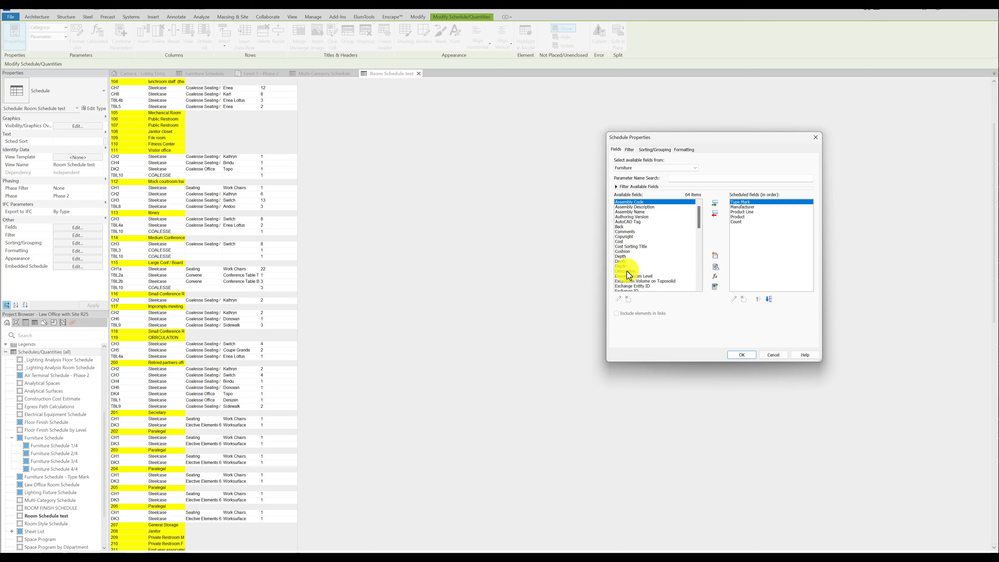
pyautogui.scroll(-5, 630, 275)
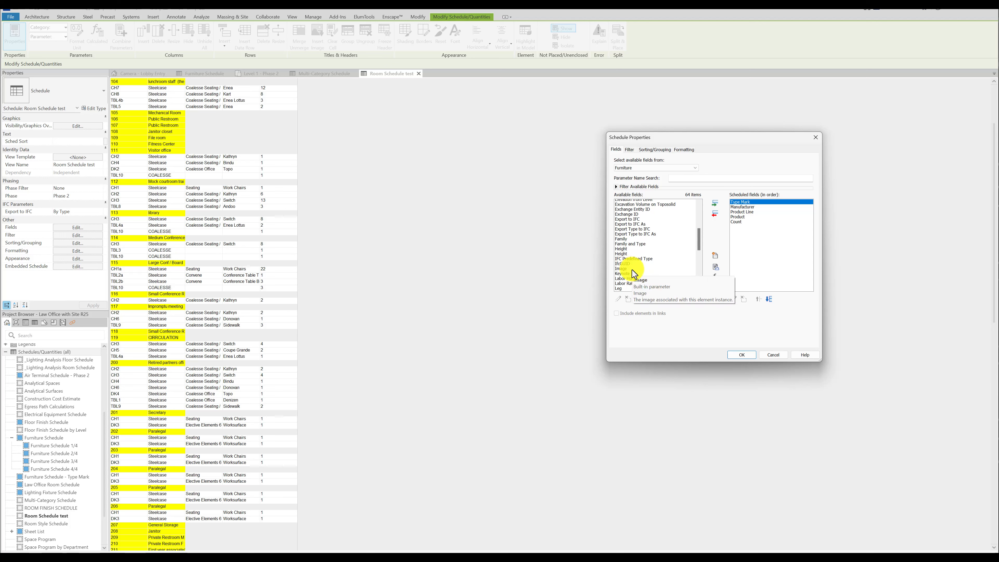
pyautogui.scroll(-3, 634, 272)
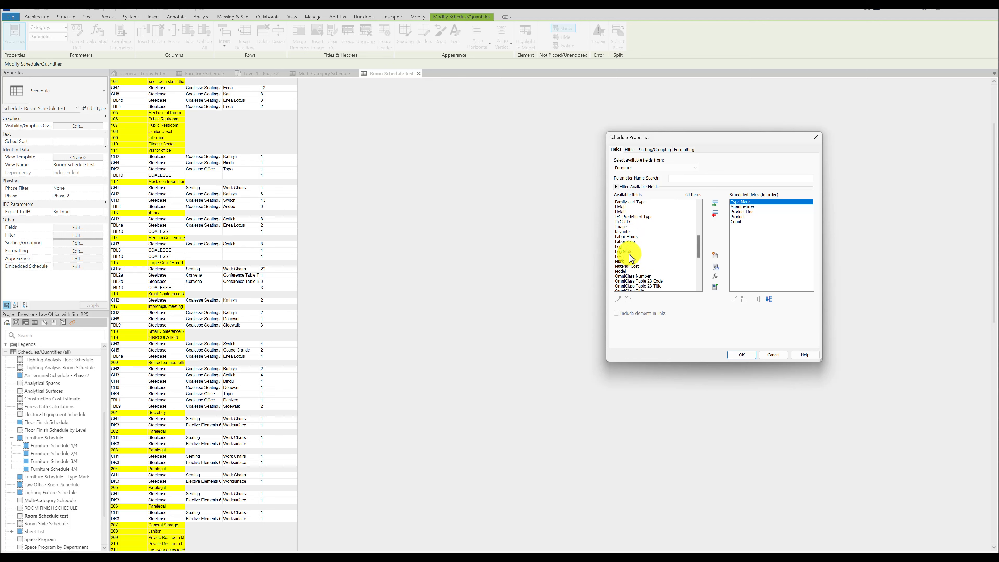
pyautogui.scroll(-6, 634, 268)
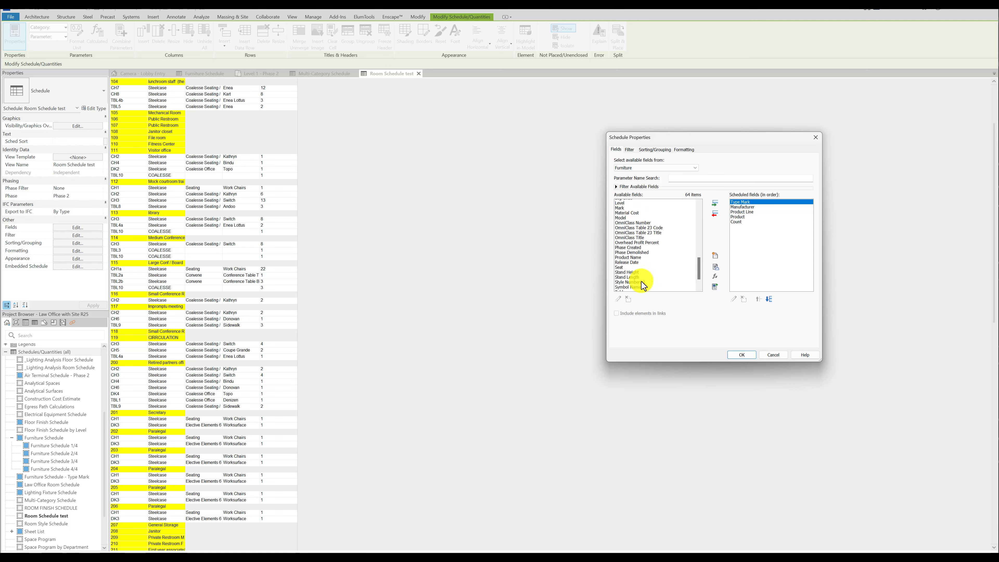
pyautogui.scroll(-2, 631, 277)
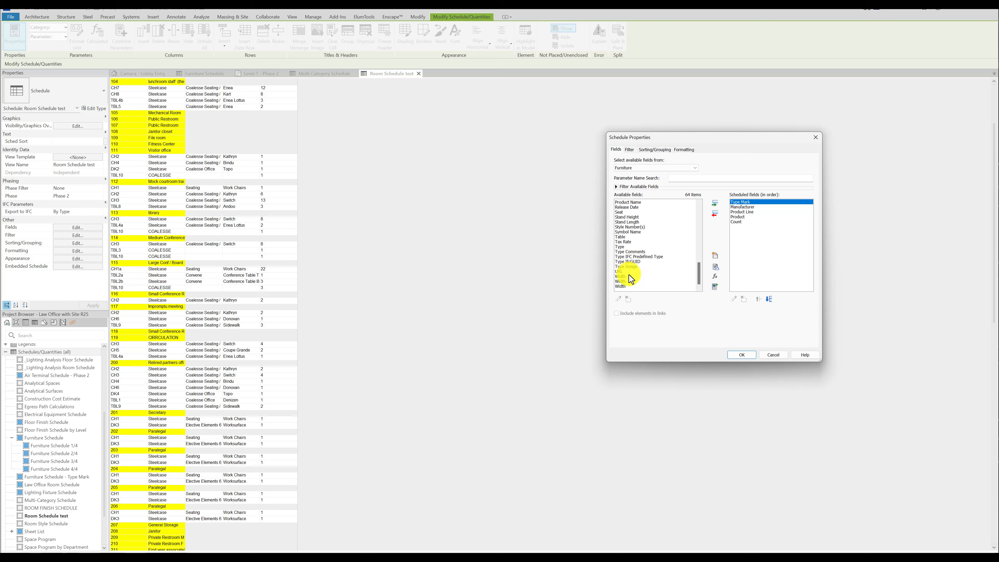
pyautogui.scroll(4, 631, 272)
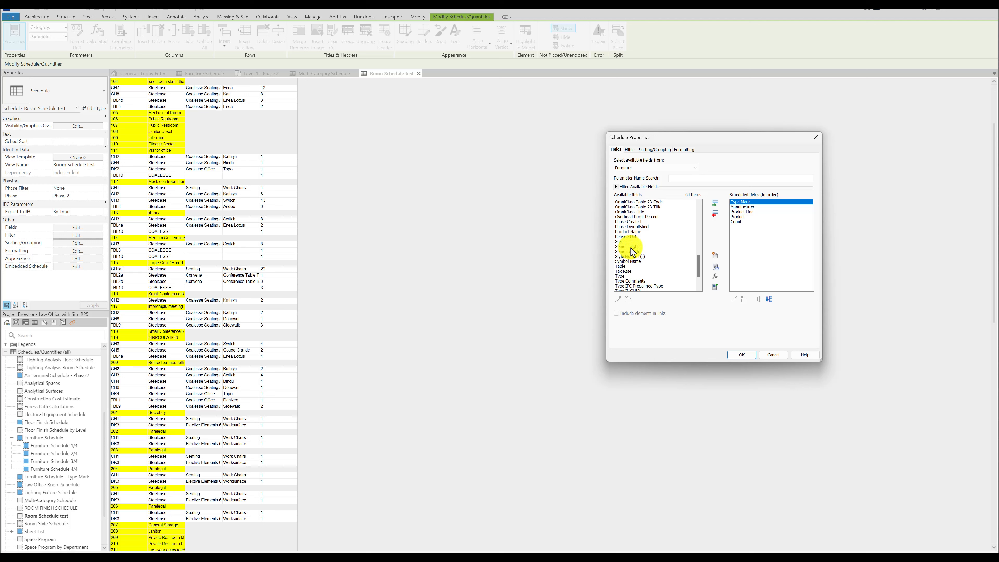
pyautogui.scroll(1, 632, 253)
pyautogui.doubleClick(622, 213)
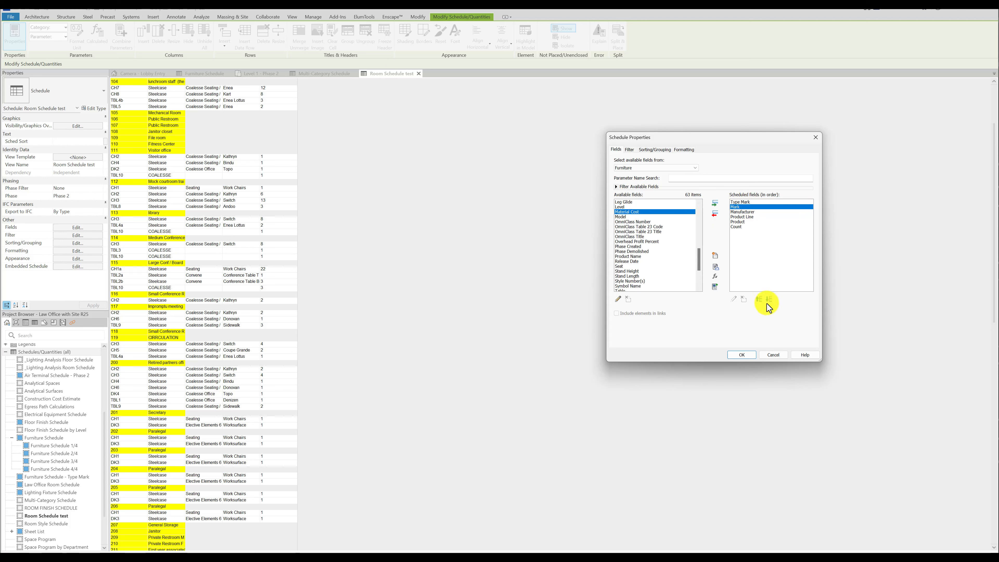
pyautogui.click(759, 300)
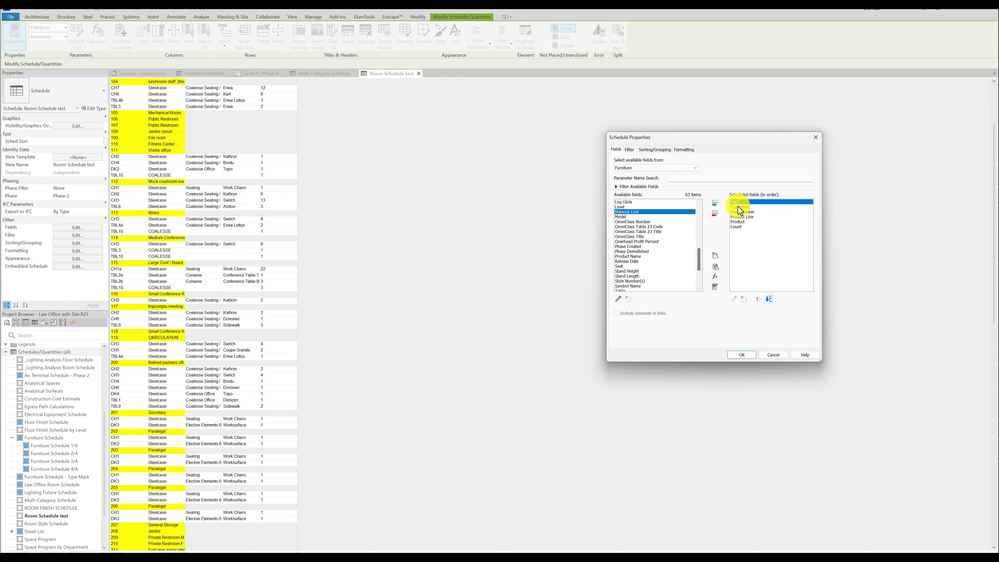
pyautogui.click(742, 356)
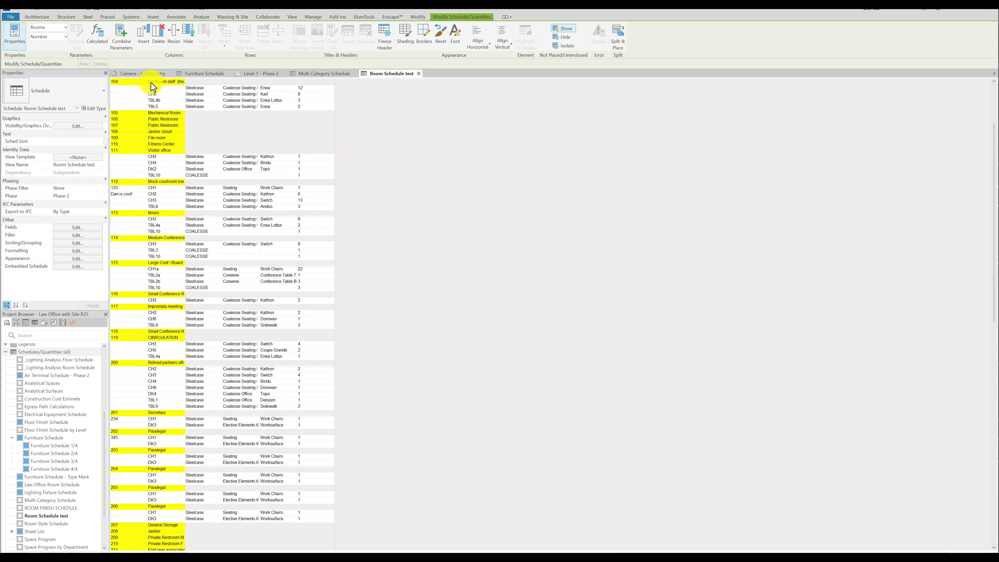
# Clear the embedded furniture schedule's Mark column heading below the Number heading.
pyautogui.scroll(5, 153, 87)
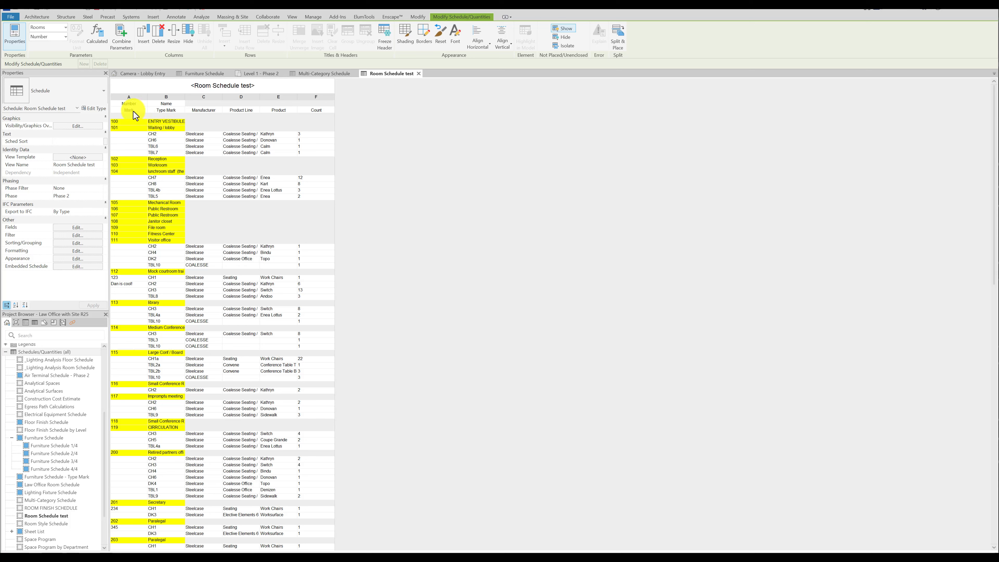
pyautogui.moveTo(145, 113); pyautogui.dragTo(102, 113)
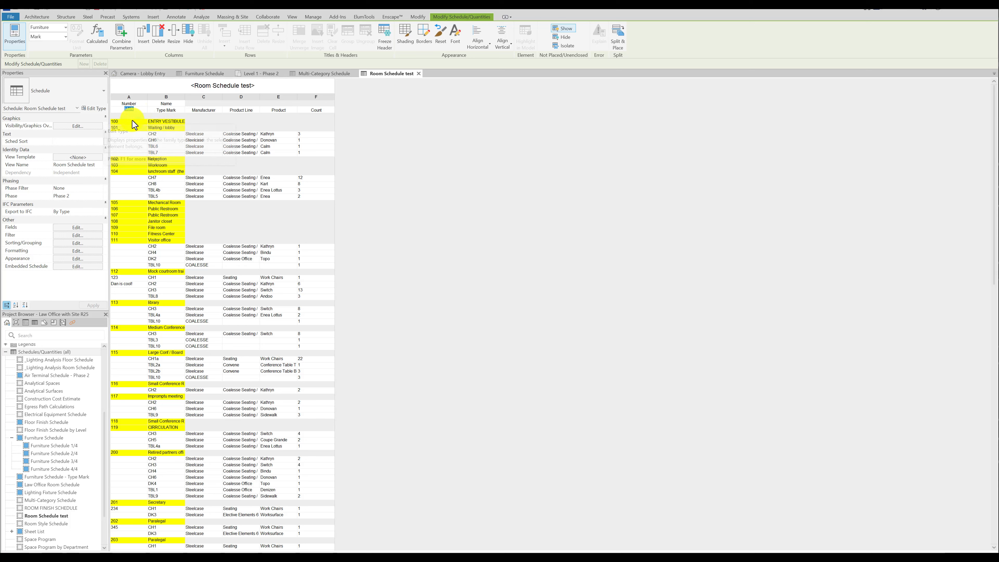
pyautogui.click(166, 111)
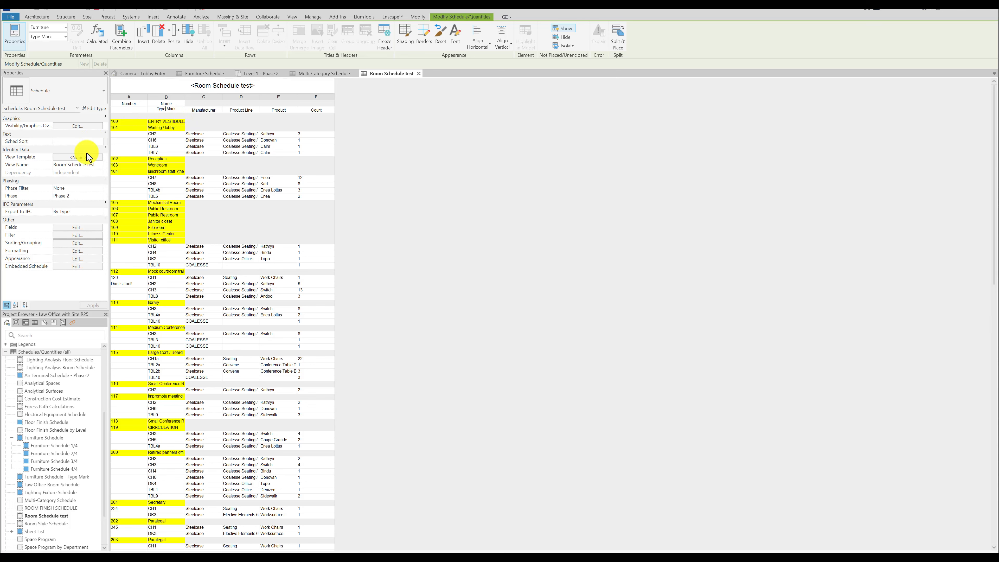
# Add the Copyright field to the embedded furniture schedule after Count and apply the change.
pyautogui.click(78, 266)
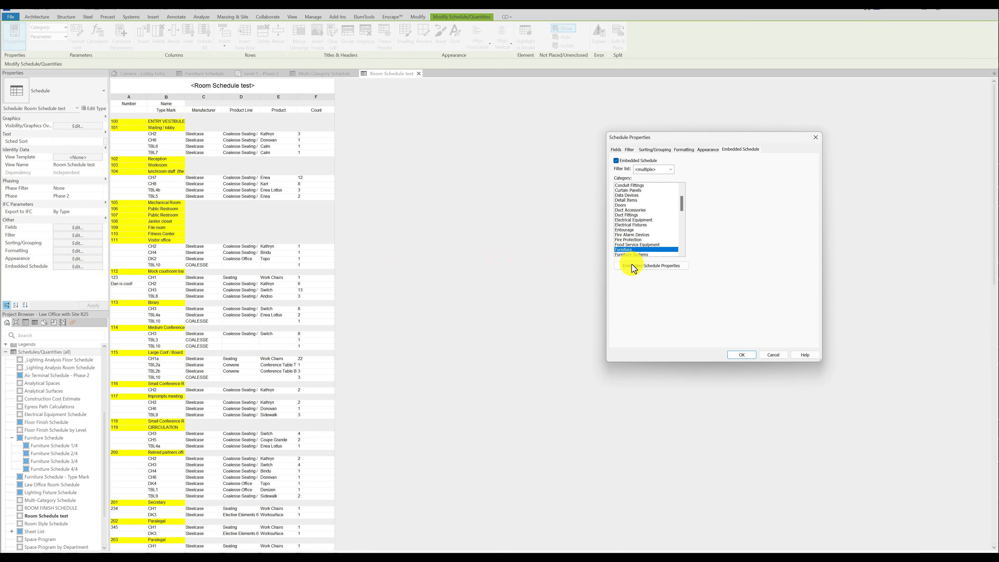
pyautogui.click(631, 266)
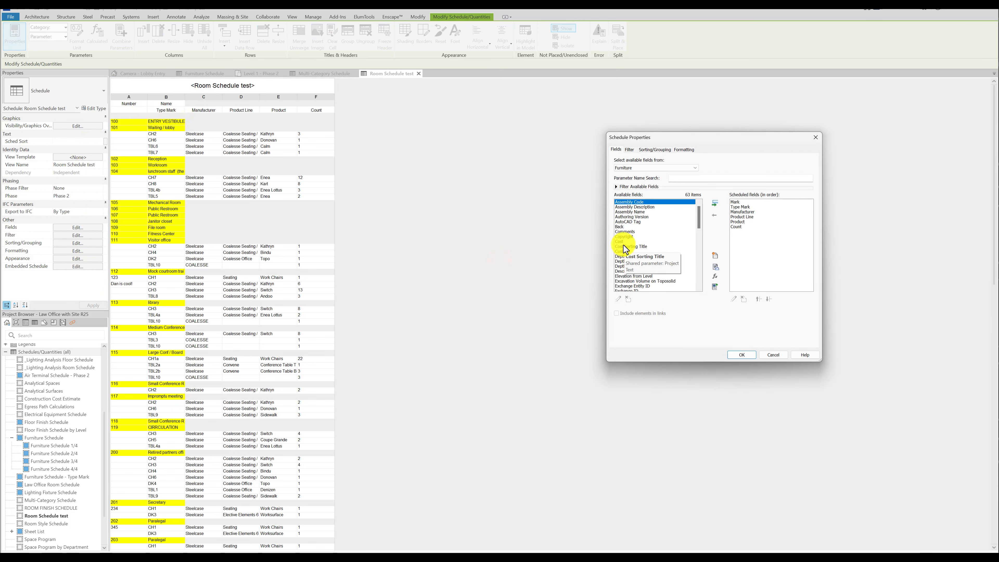
pyautogui.doubleClick(625, 237)
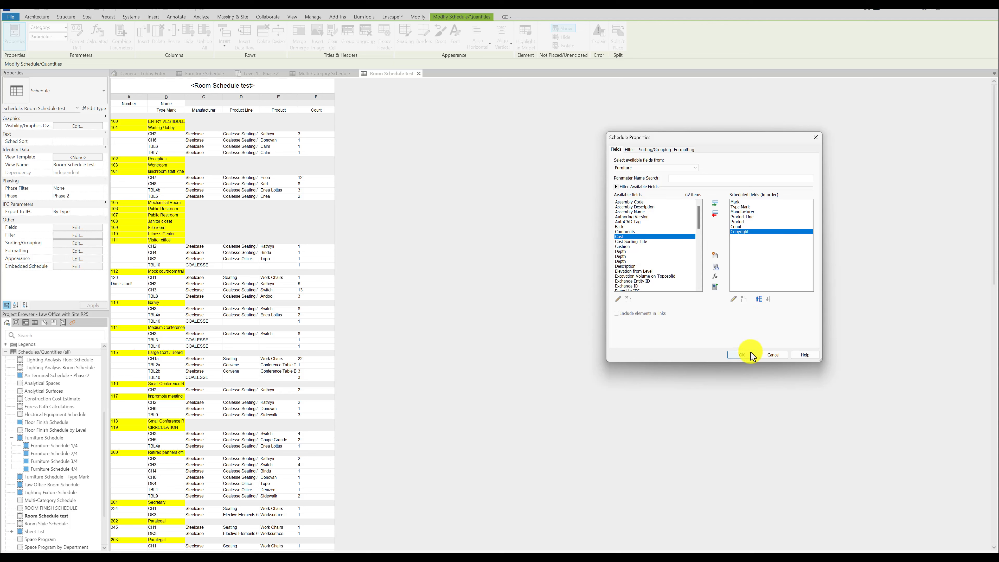
pyautogui.click(740, 355)
pyautogui.click(747, 356)
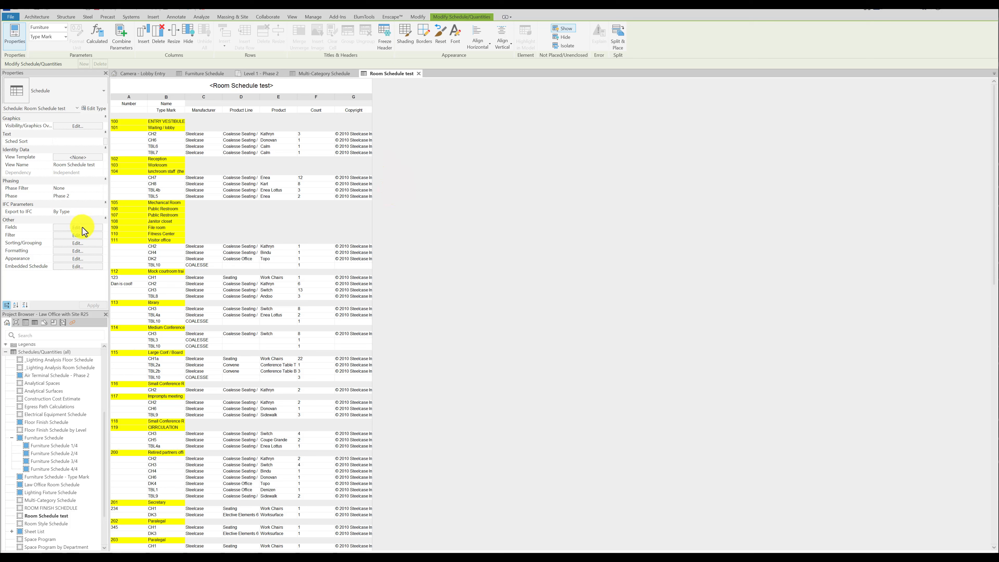
# Remove the Copyright field from the embedded furniture schedule's scheduled fields.
pyautogui.click(78, 266)
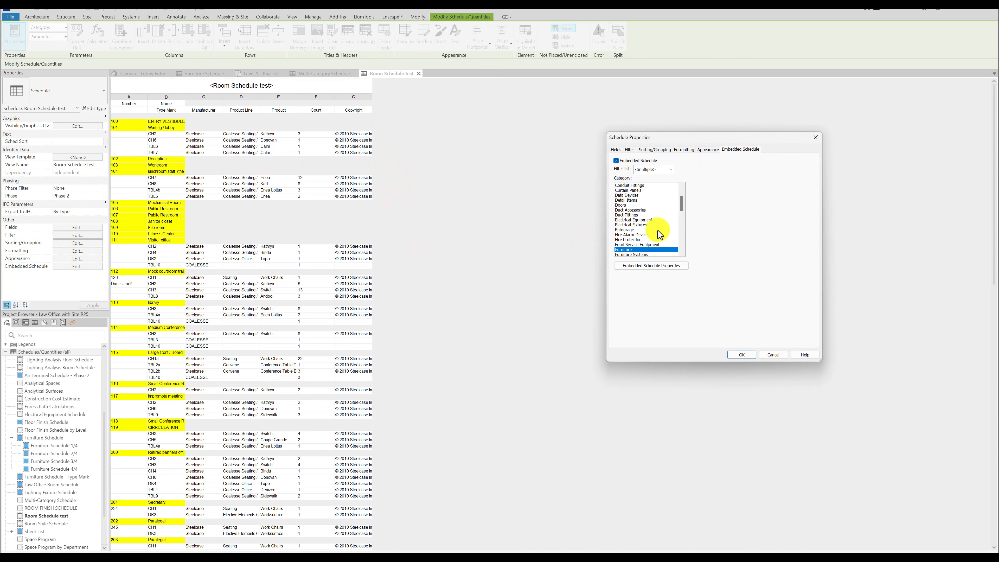
pyautogui.click(651, 265)
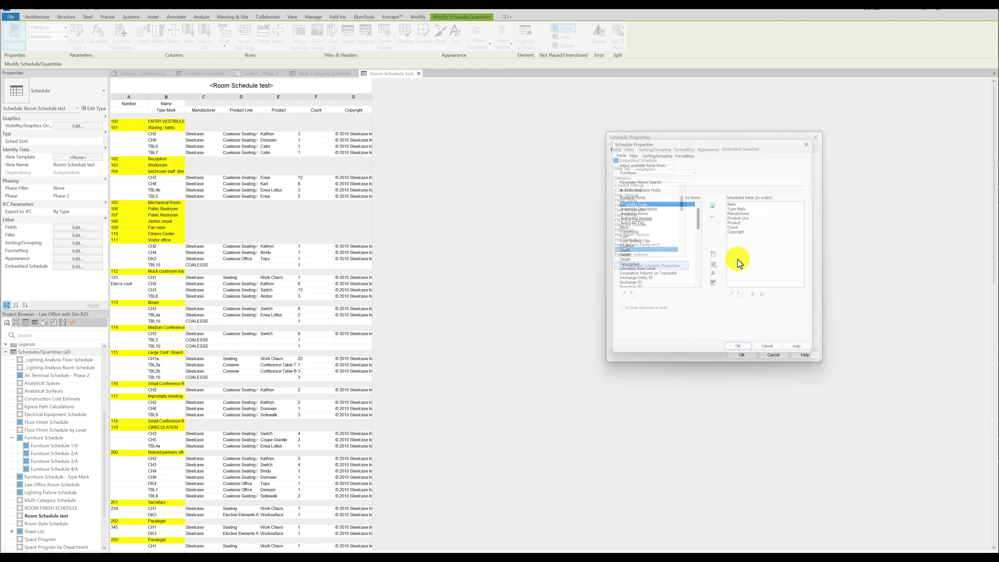
pyautogui.click(742, 231)
pyautogui.doubleClick(743, 232)
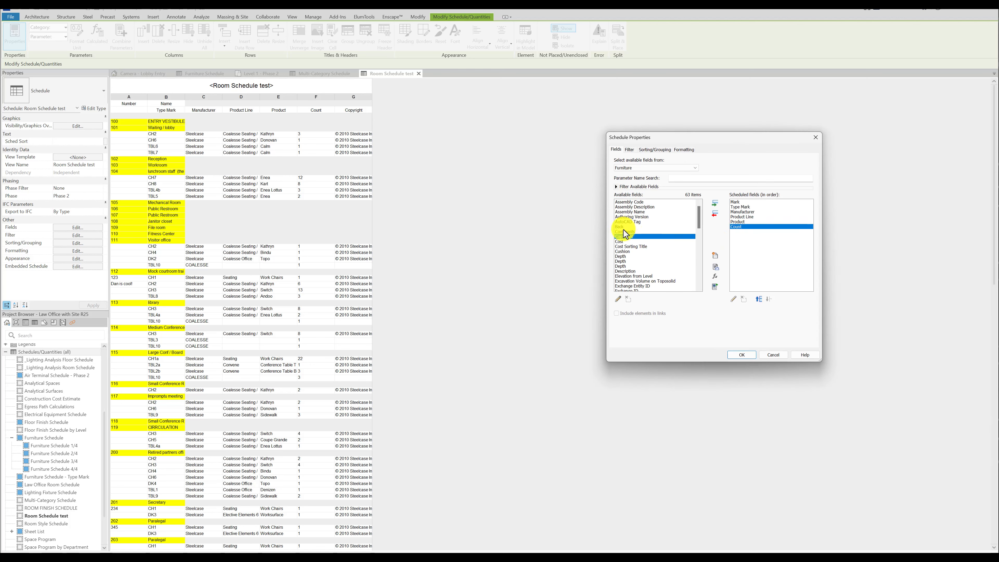
# Add the Image field to the embedded furniture schedule, place it between Mark and Type Mark, and apply the change.
pyautogui.scroll(-2, 625, 236)
pyautogui.scroll(-4, 630, 244)
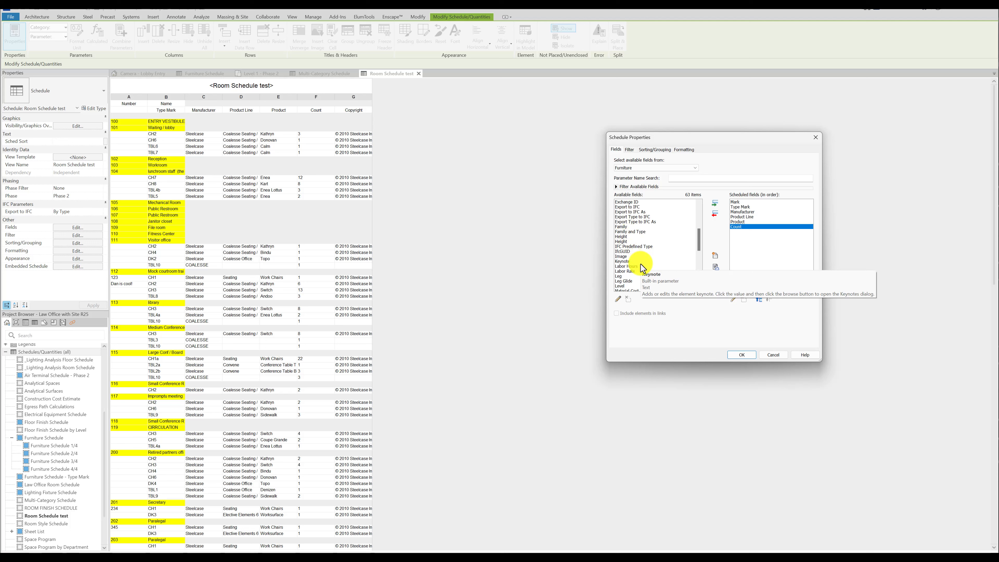
pyautogui.scroll(-1, 631, 270)
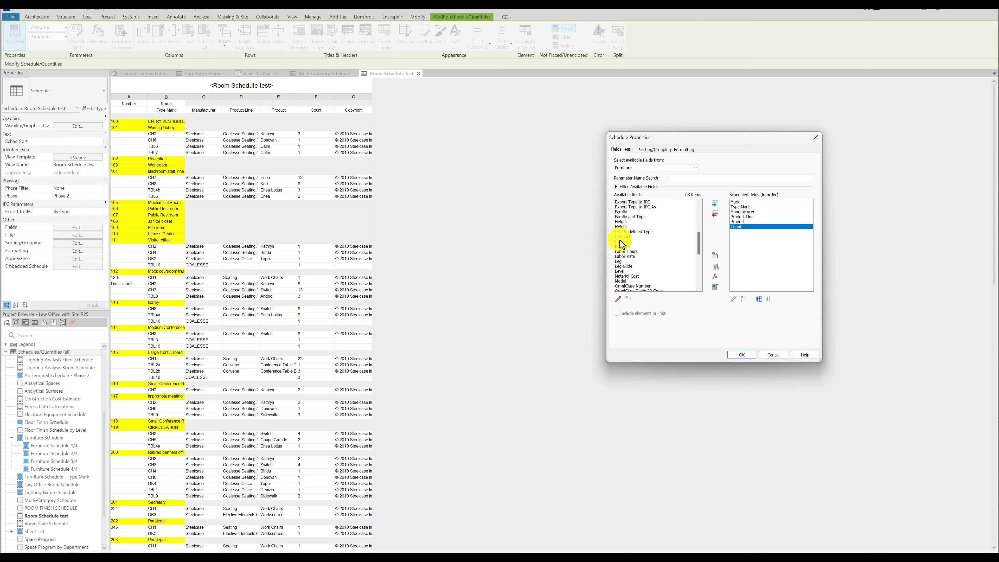
pyautogui.doubleClick(622, 241)
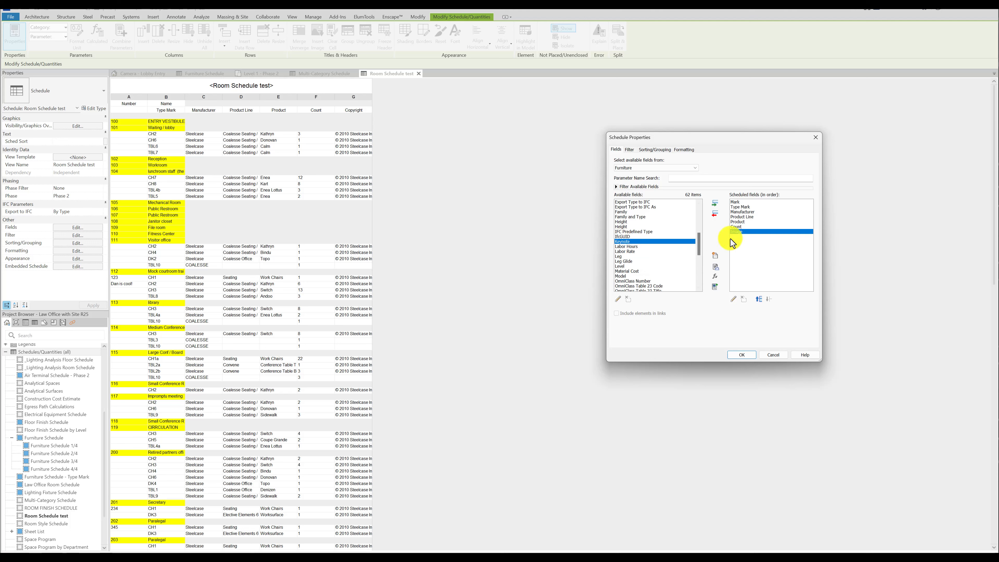
pyautogui.click(759, 300)
pyautogui.click(759, 300)
pyautogui.click(759, 300)
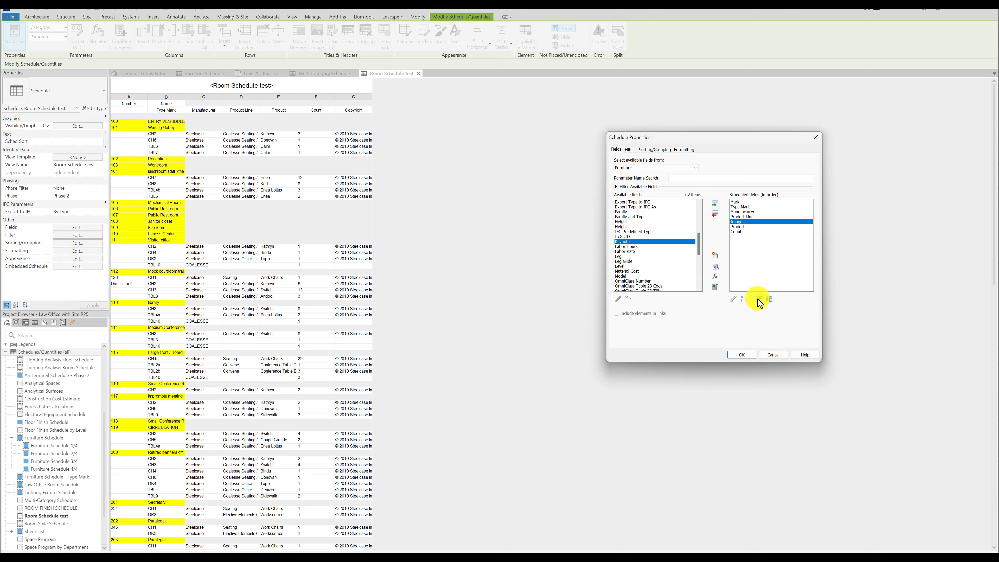
pyautogui.click(759, 300)
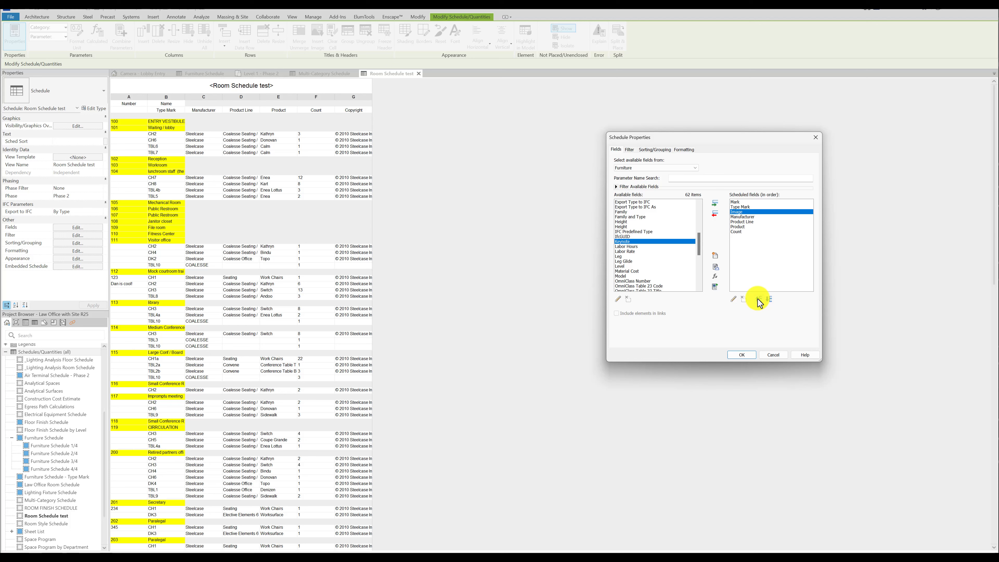
pyautogui.click(759, 300)
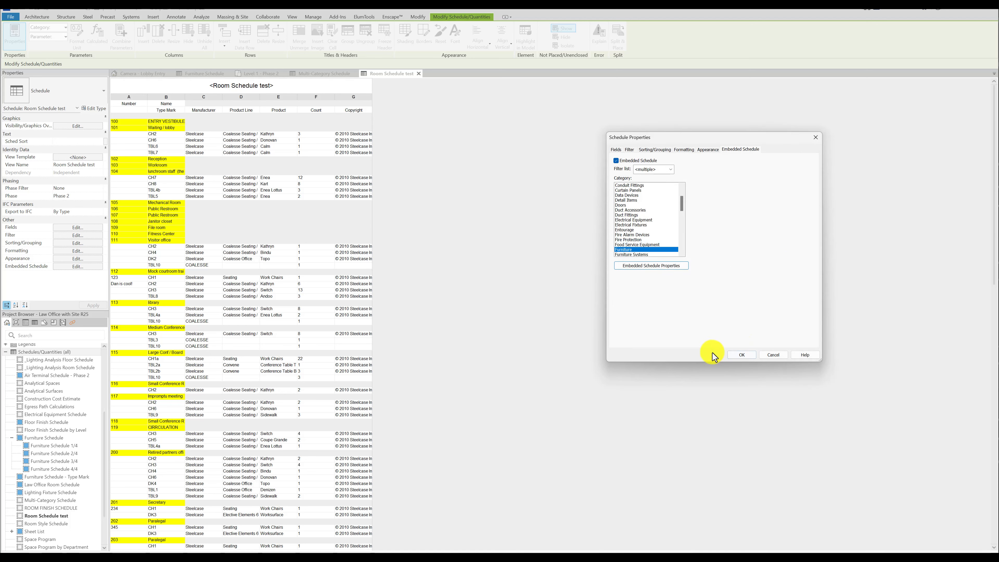
pyautogui.click(739, 356)
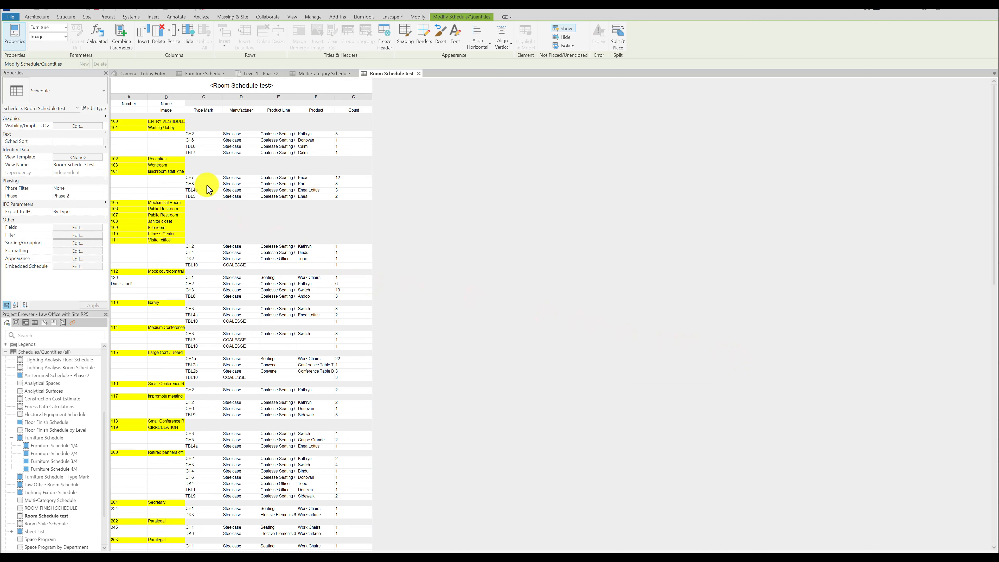